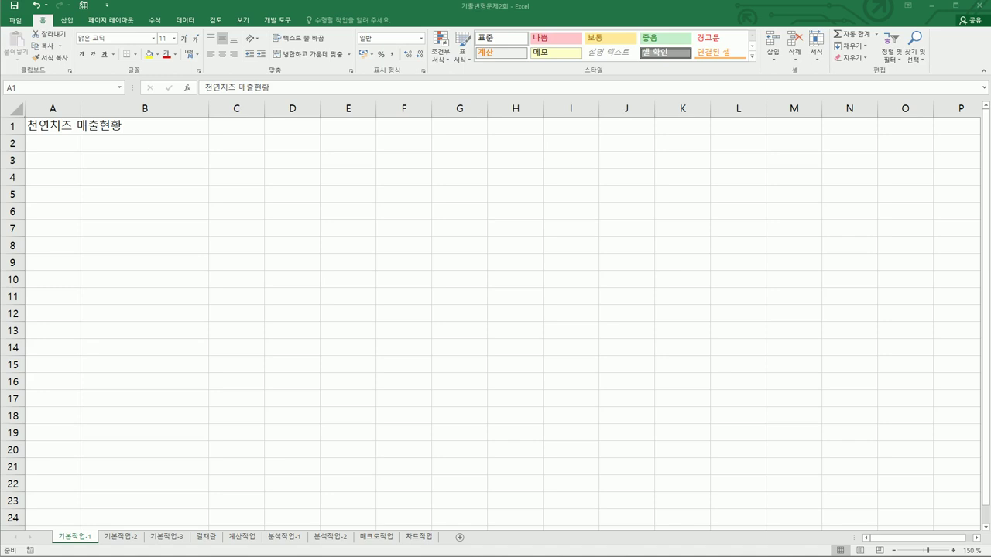
{"action": "left_click", "coordinate": [83, 540]}
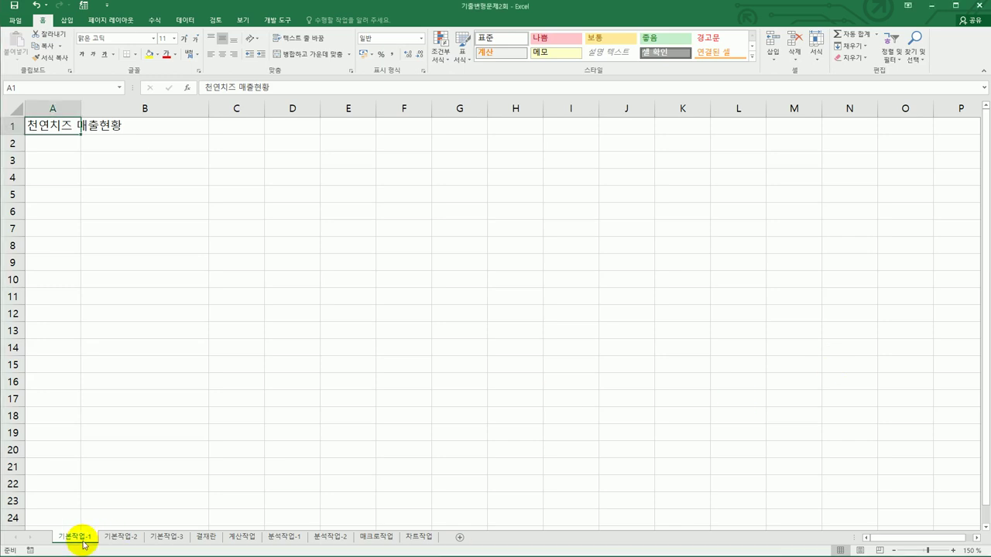
{"action": "left_click_drag", "start_coordinate": [52, 167], "coordinate": [460, 300]}
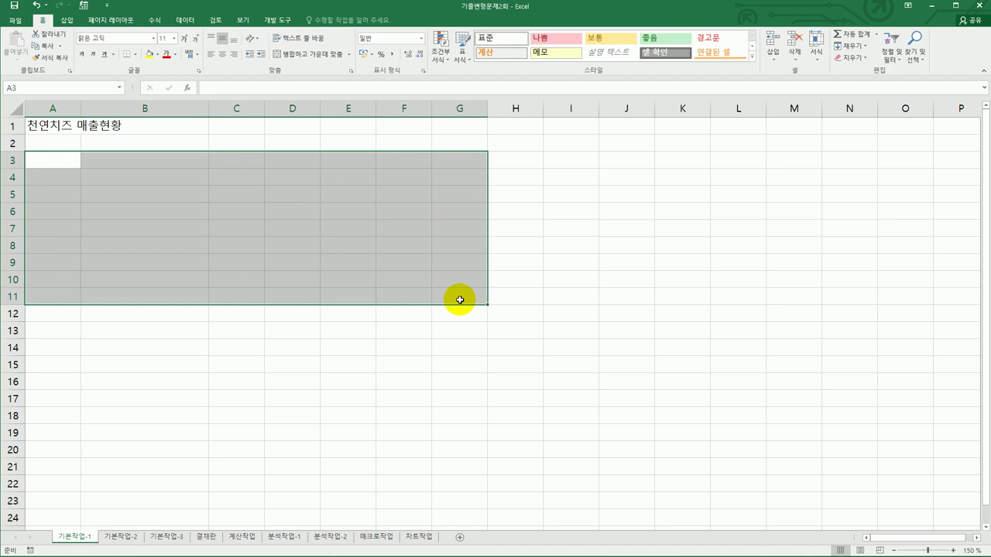
On sheet 기본작업-2, merge title cells A1:I1 and centre the text both horizontally and vertically.
{"action": "left_click", "coordinate": [130, 542]}
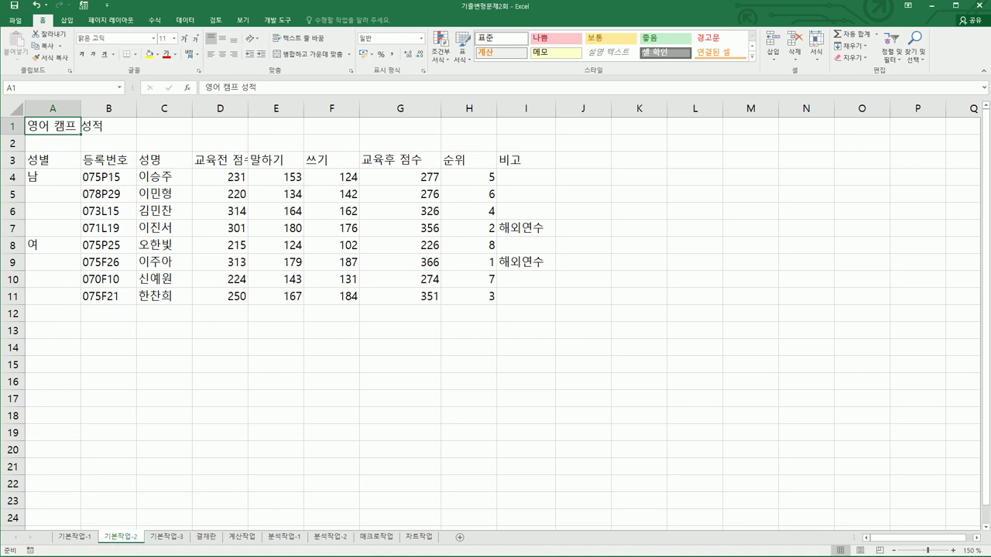
{"action": "left_click_drag", "start_coordinate": [42, 122], "coordinate": [510, 127]}
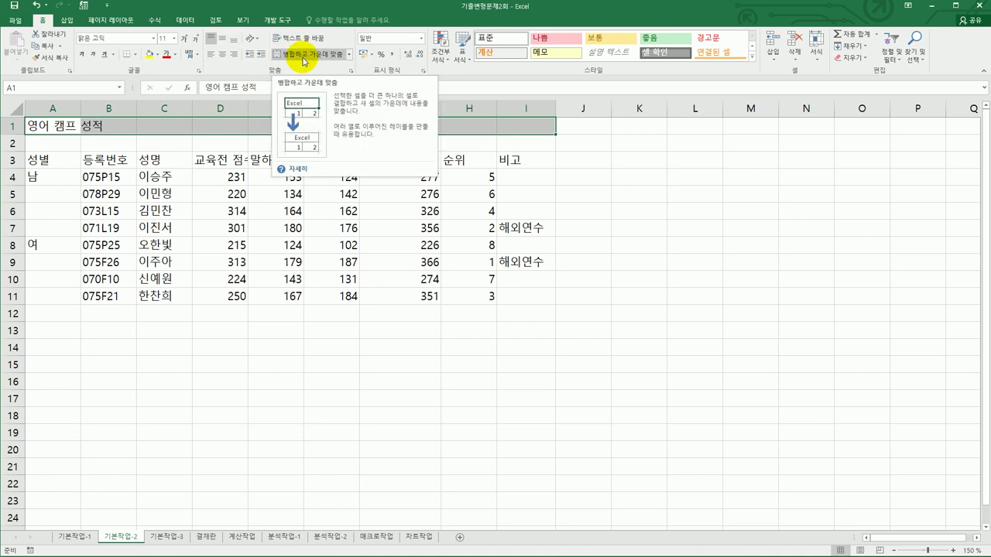
{"action": "right_click", "coordinate": [219, 130]}
{"action": "left_click", "coordinate": [301, 305]}
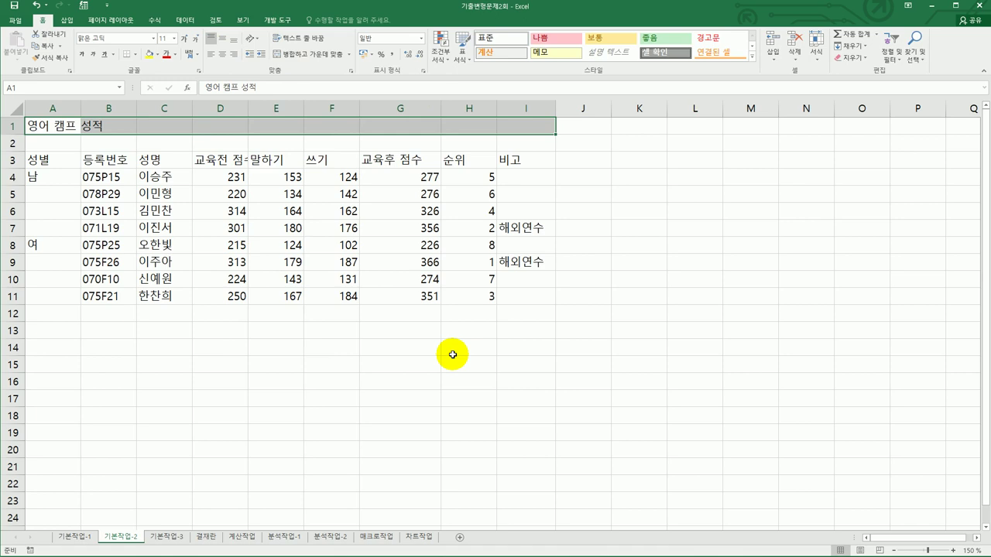
{"action": "left_click_drag", "start_coordinate": [456, 163], "coordinate": [830, 127]}
{"action": "left_click", "coordinate": [630, 144]}
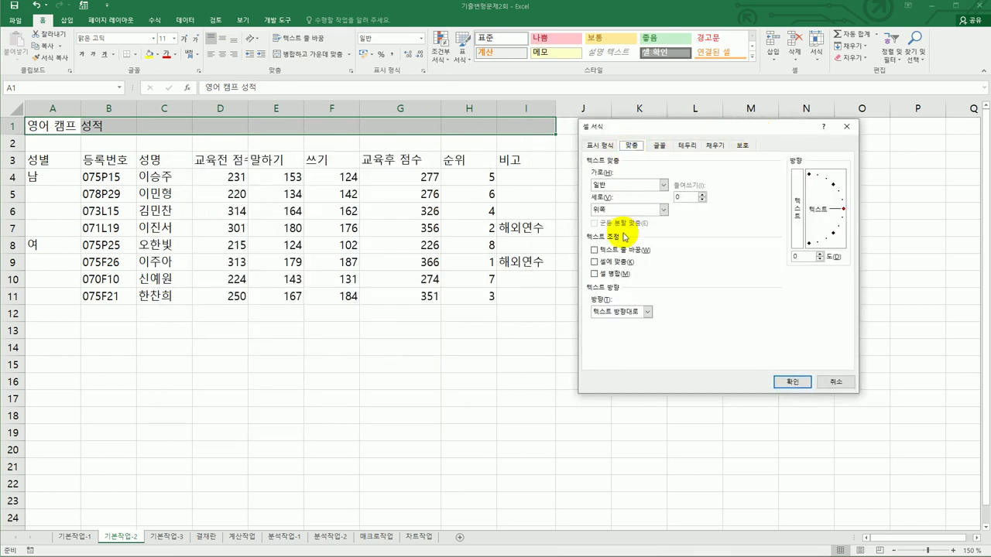
{"action": "left_click", "coordinate": [601, 273]}
{"action": "left_click", "coordinate": [613, 185]}
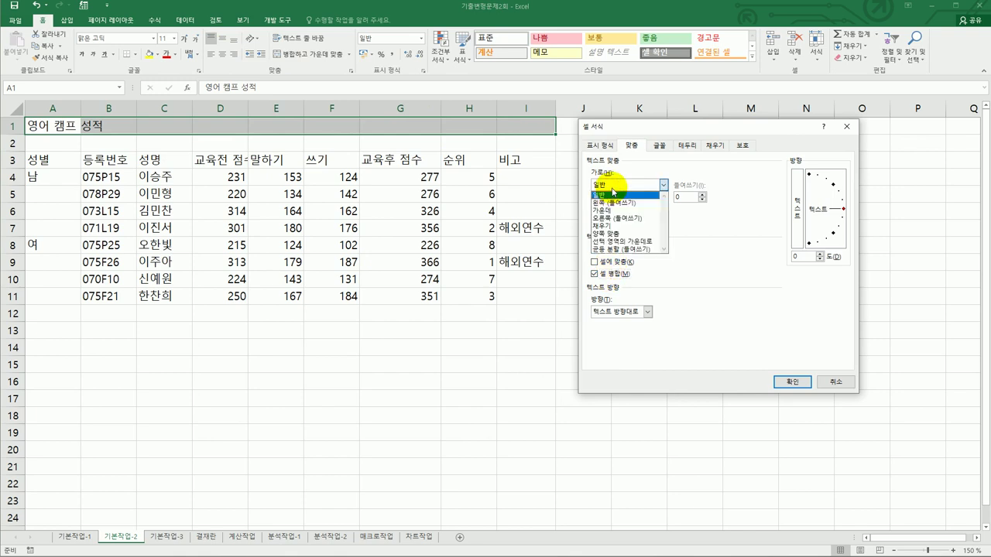
{"action": "left_click", "coordinate": [613, 210]}
{"action": "left_click", "coordinate": [617, 210]}
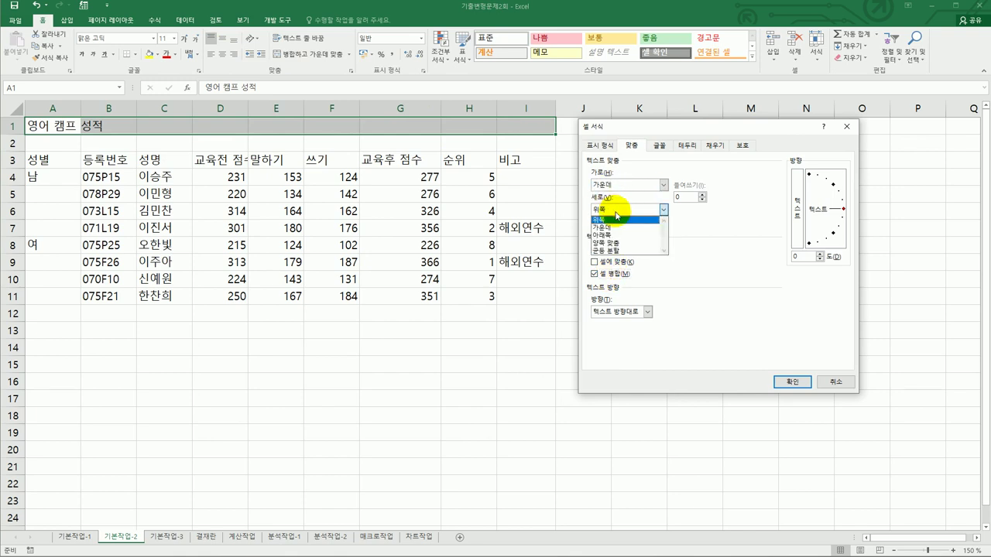
{"action": "left_click", "coordinate": [611, 227]}
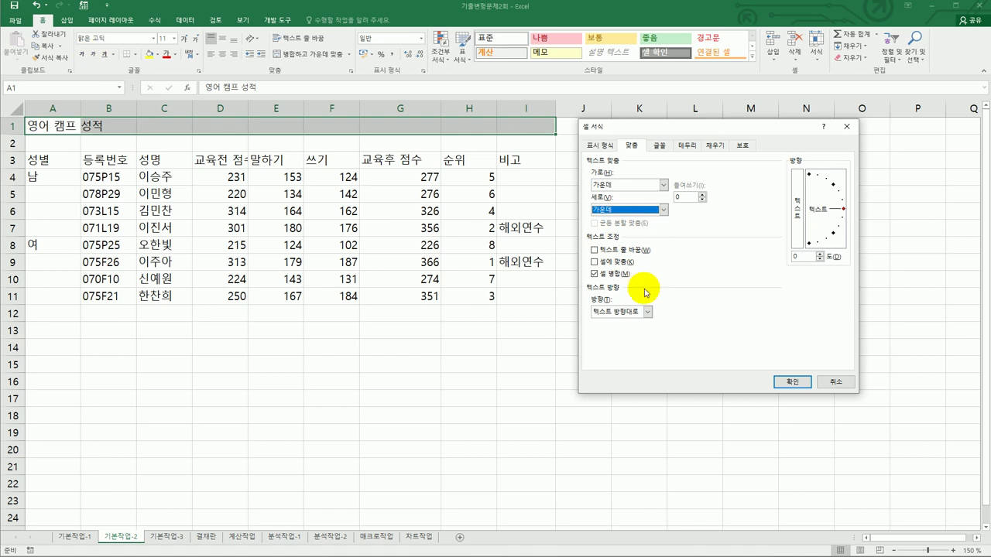
{"action": "left_click", "coordinate": [777, 383]}
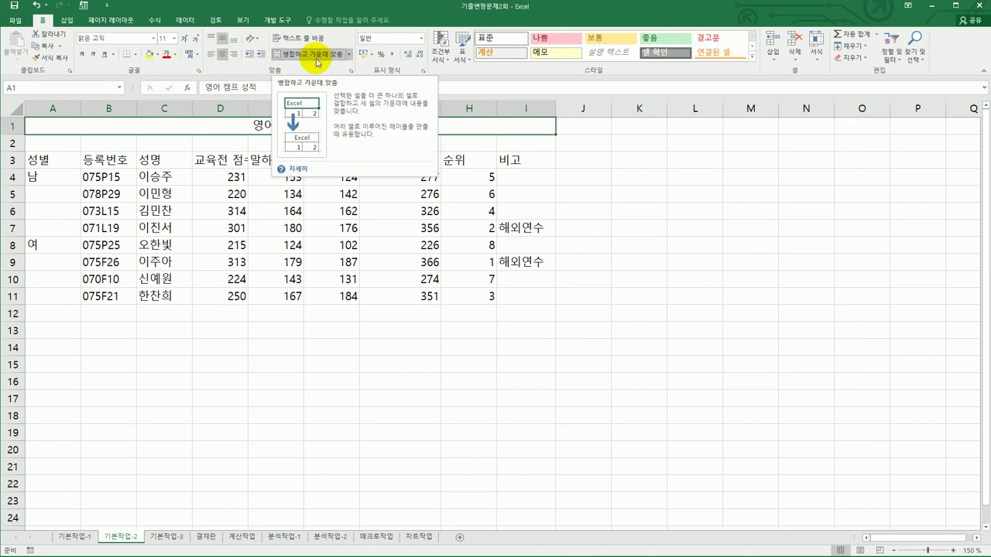
Format the merged title in A1 with the 바탕체 font, size 17, bold.
{"action": "left_click", "coordinate": [154, 39]}
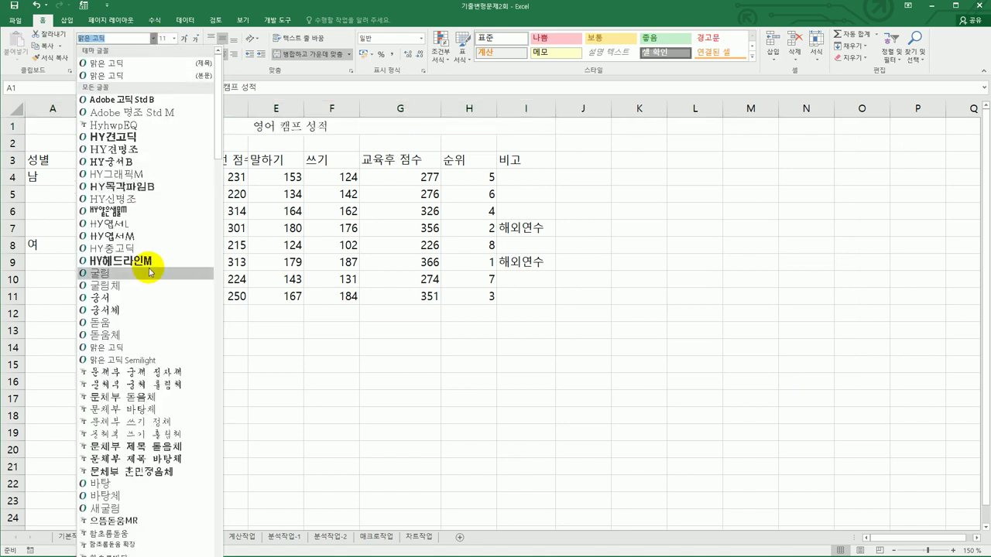
{"action": "left_click", "coordinate": [131, 493]}
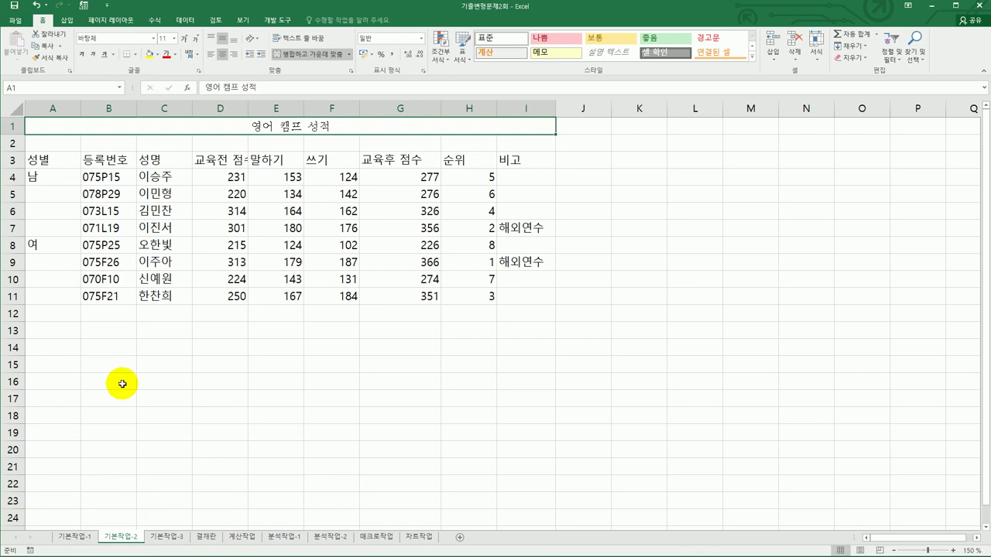
{"action": "left_click", "coordinate": [163, 38]}
{"action": "type", "text": "16"}
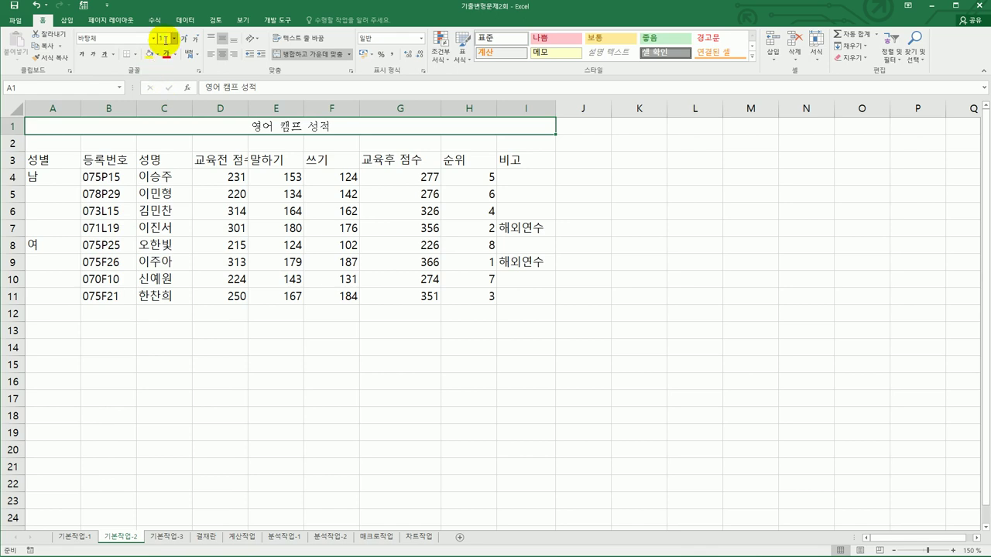
{"action": "key", "text": "Return"}
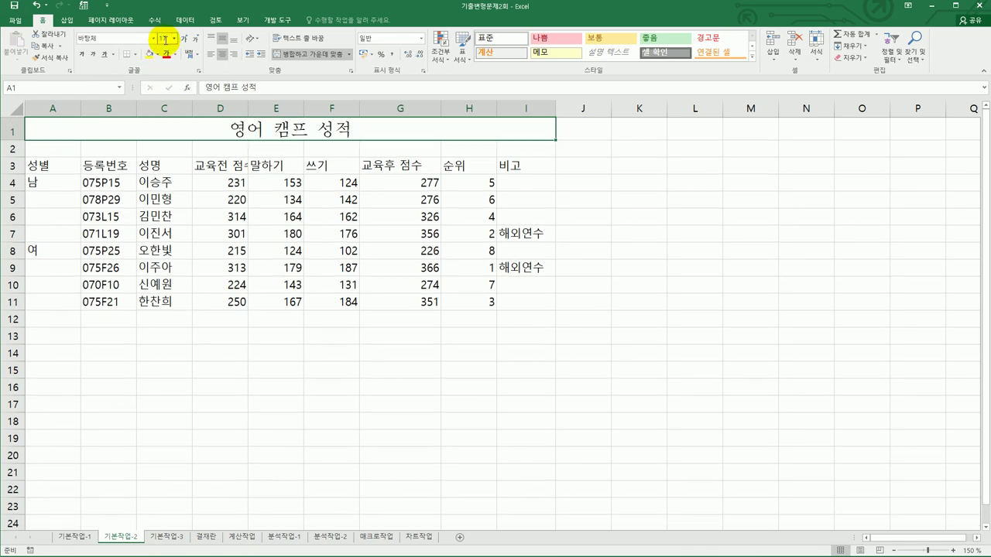
{"action": "left_click", "coordinate": [82, 56]}
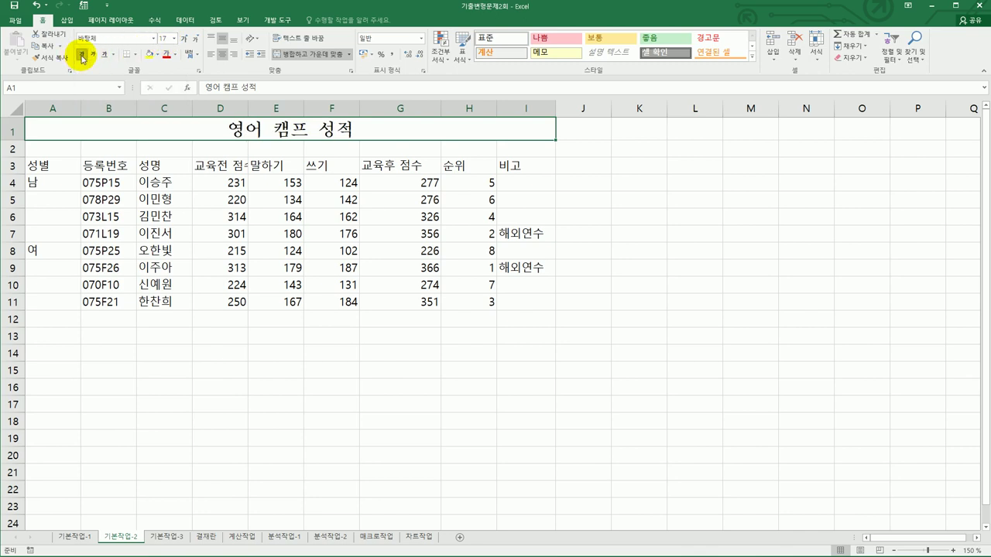
Merge and centre A4:A7 and A8:A11 as separate cells, and fill the header row A3:I3 with standard yellow.
{"action": "left_click_drag", "start_coordinate": [53, 183], "coordinate": [55, 301]}
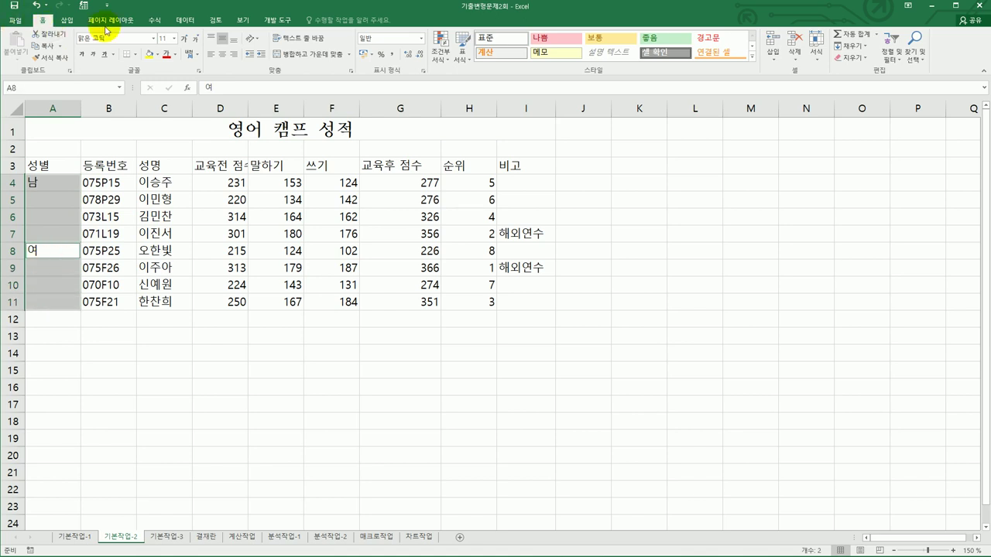
{"action": "left_click", "coordinate": [305, 54]}
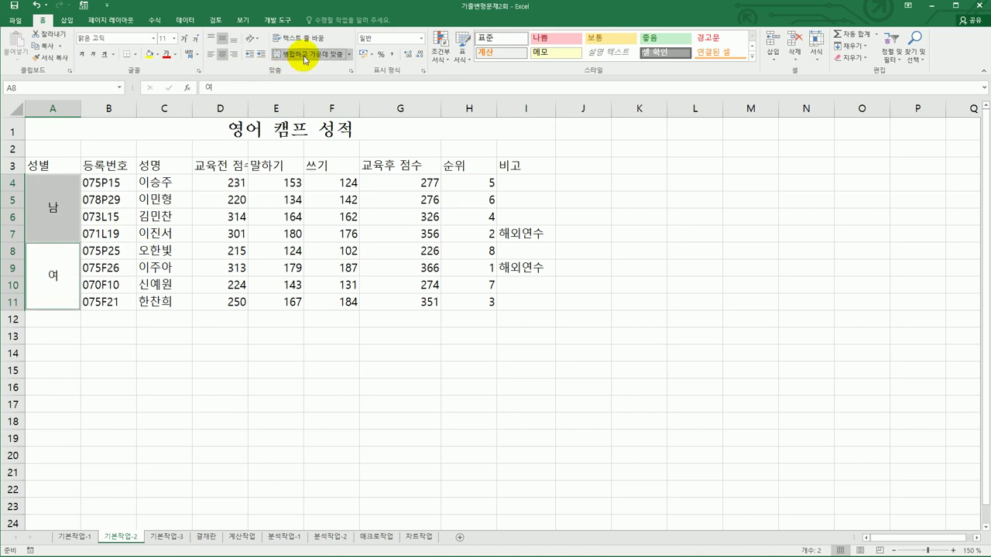
{"action": "left_click_drag", "start_coordinate": [61, 166], "coordinate": [504, 165]}
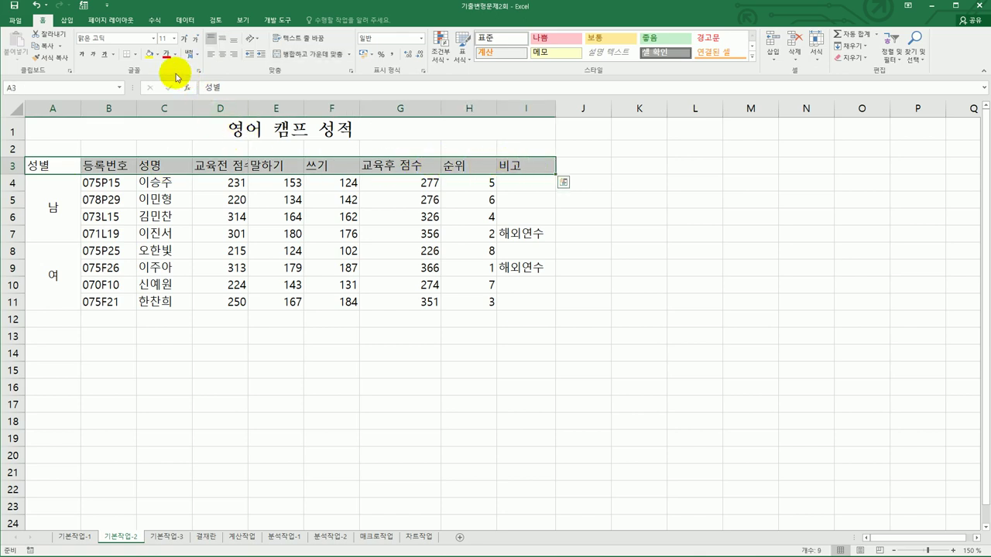
{"action": "left_click", "coordinate": [158, 55]}
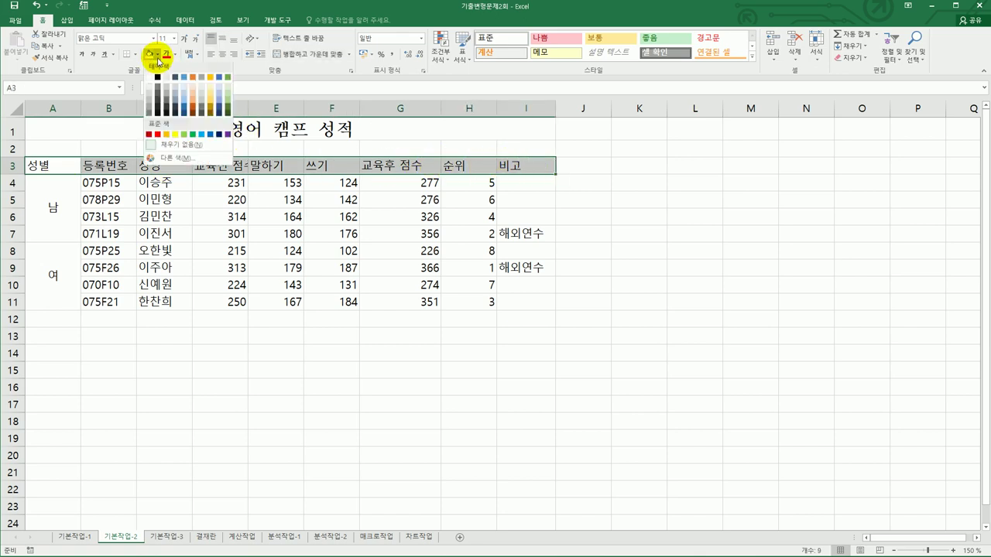
{"action": "left_click", "coordinate": [174, 135]}
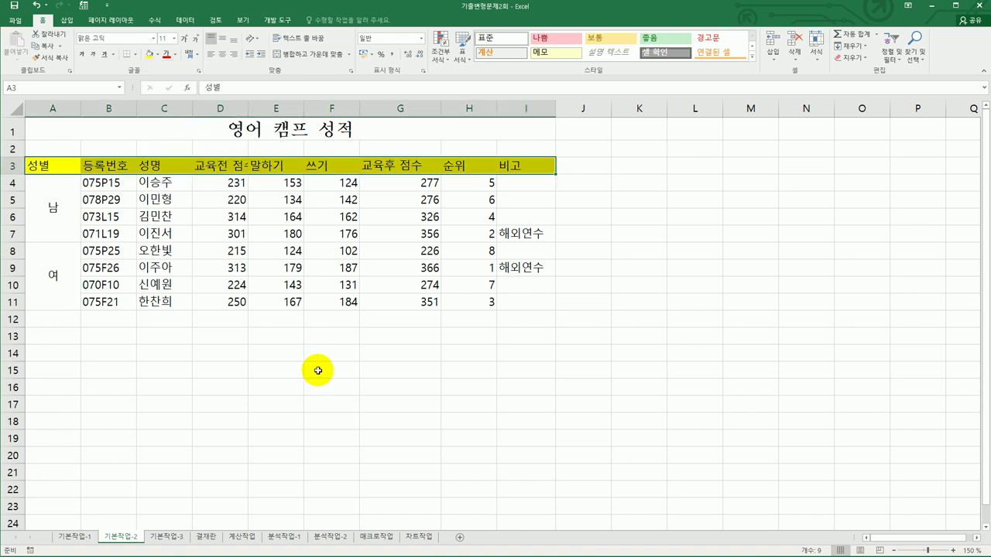
{"action": "left_click", "coordinate": [389, 430]}
Apply the custom number format #"점" to the scores in D4:G11.
{"action": "left_click", "coordinate": [221, 187]}
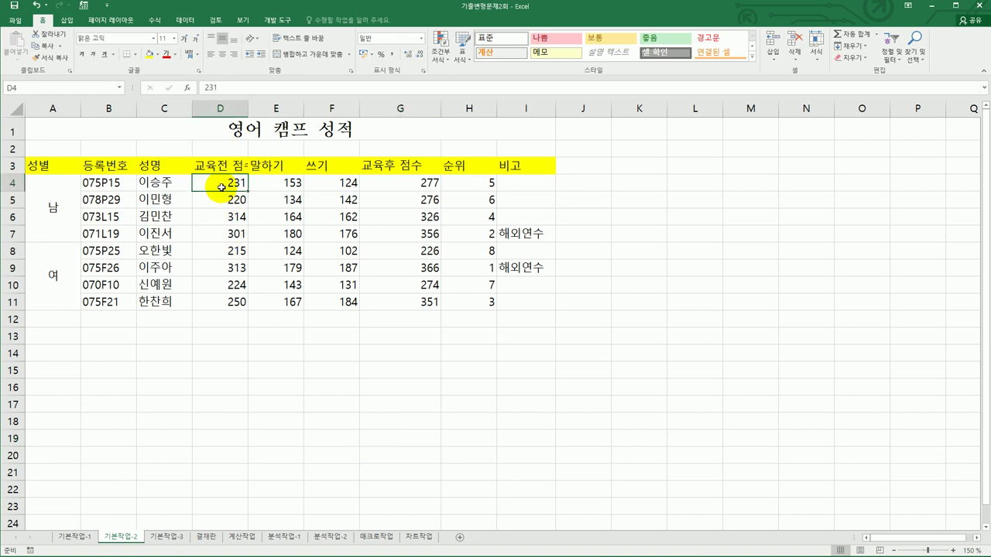
{"action": "left_click_drag", "start_coordinate": [221, 187], "coordinate": [417, 302]}
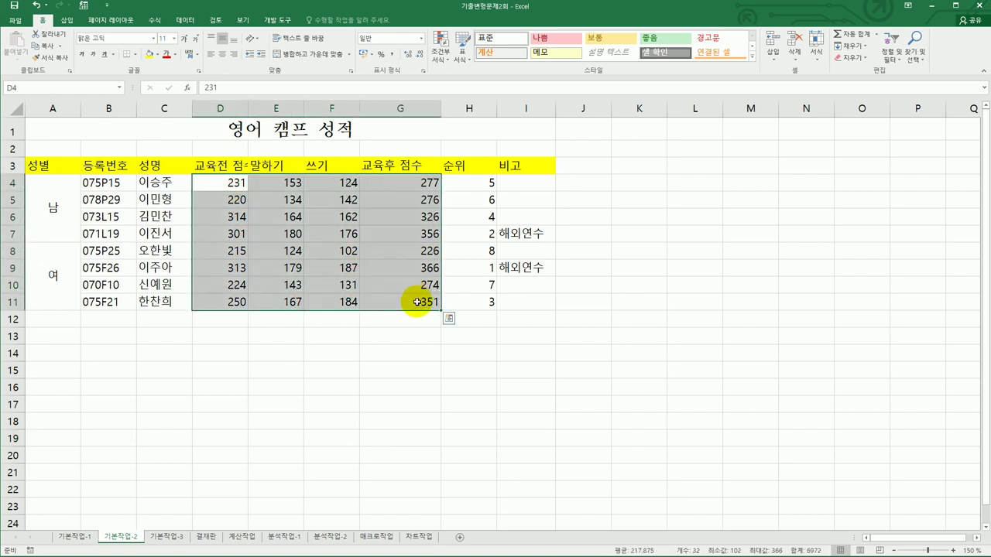
{"action": "right_click", "coordinate": [402, 182]}
{"action": "left_click", "coordinate": [443, 357]}
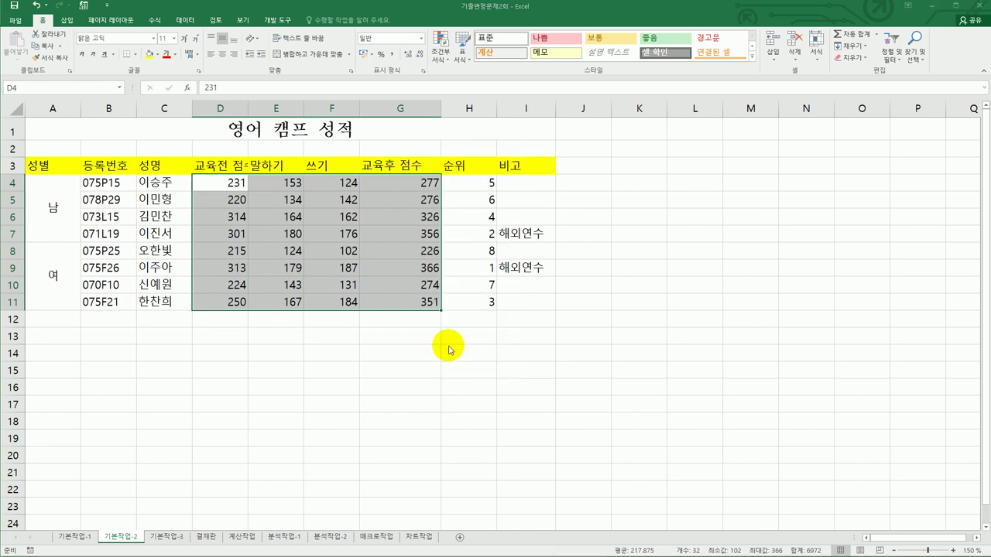
{"action": "left_click_drag", "start_coordinate": [449, 227], "coordinate": [730, 165]}
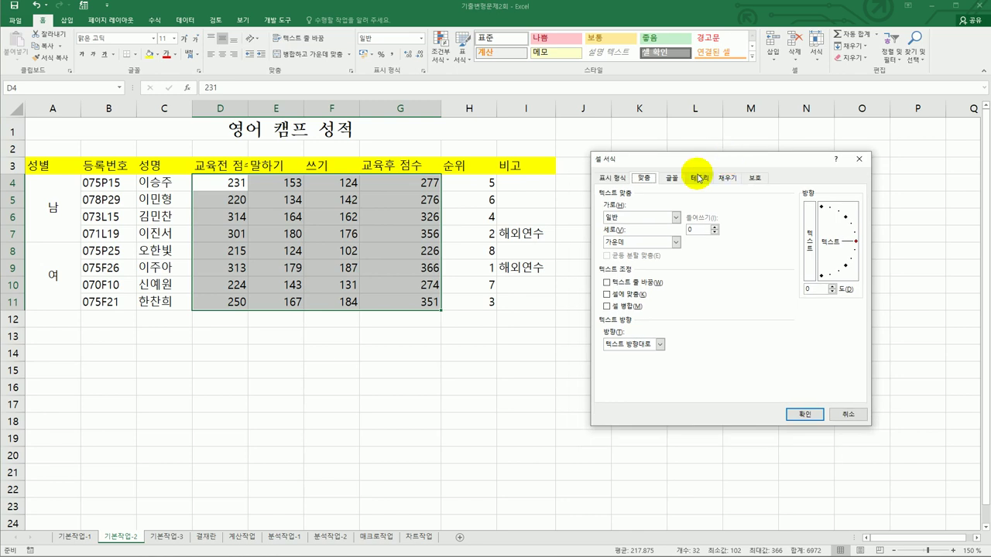
{"action": "left_click", "coordinate": [614, 179]}
{"action": "left_click", "coordinate": [617, 289]}
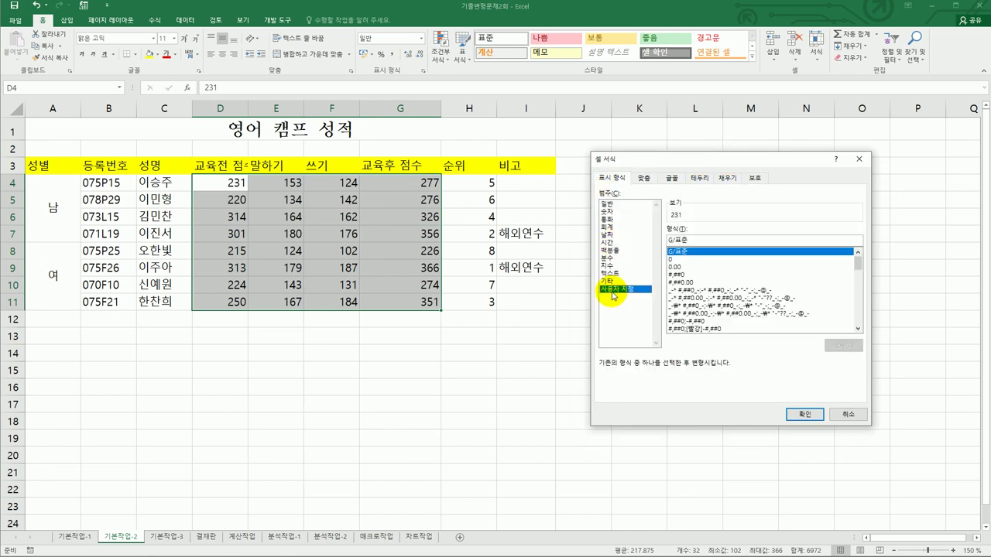
{"action": "left_click", "coordinate": [702, 242]}
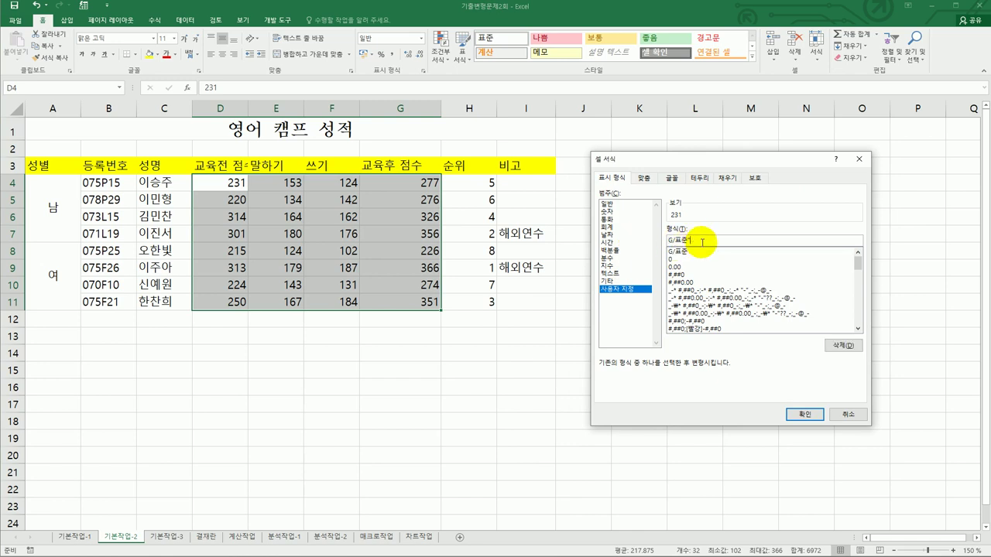
{"action": "type", "text": "\"점"}
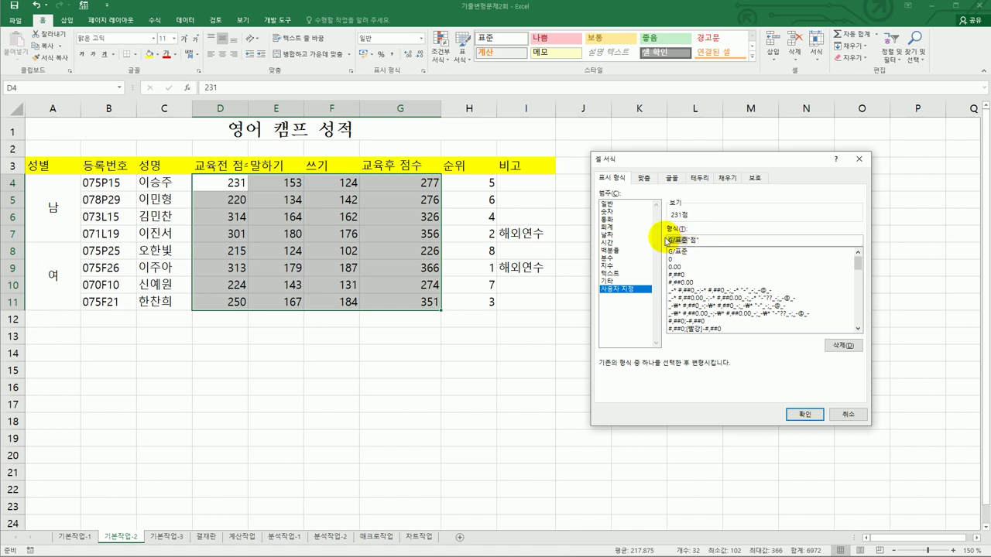
{"action": "type", "text": "0"}
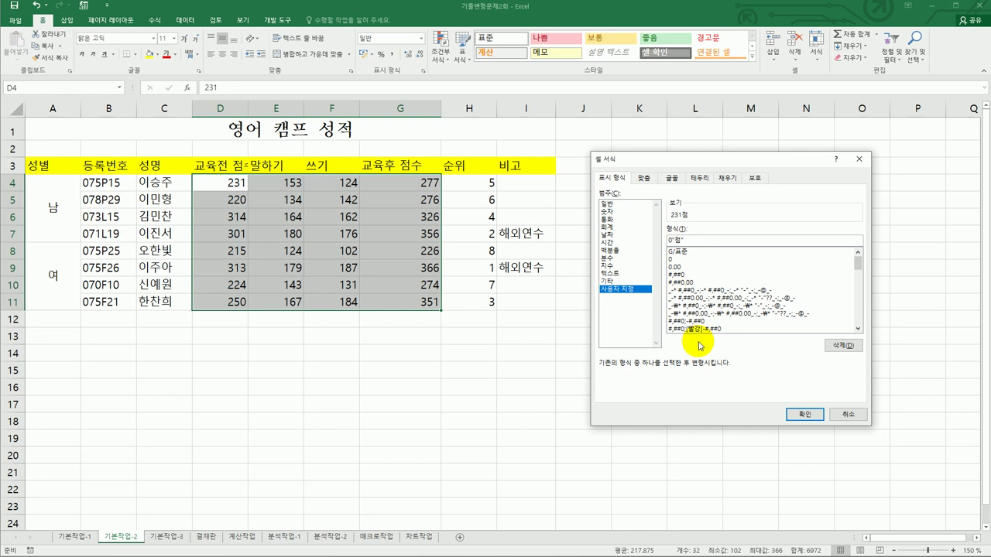
{"action": "key", "text": "BackSpace"}
{"action": "type", "text": "#"}
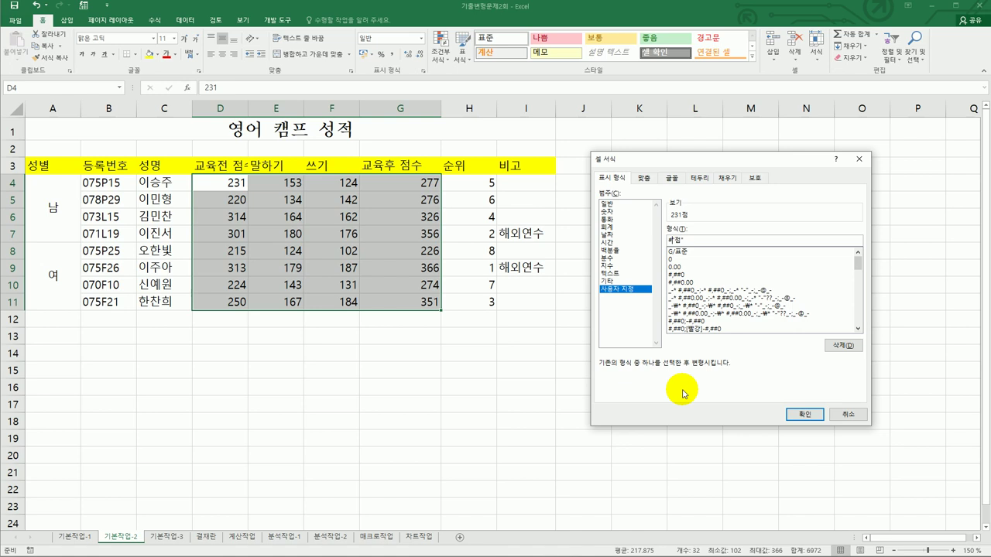
{"action": "left_click", "coordinate": [799, 414]}
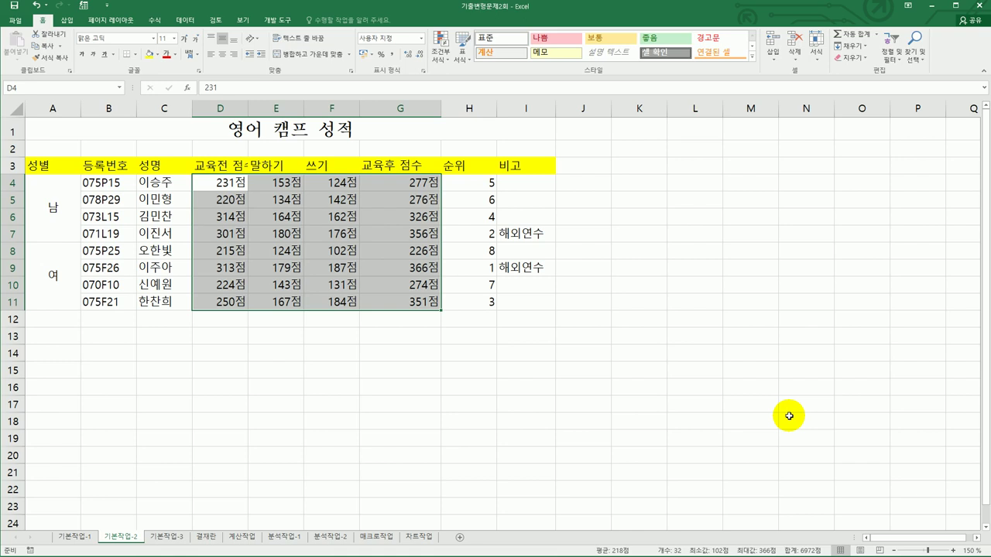
Apply the custom number format #"위" to the ranks in H4:H11.
{"action": "left_click_drag", "start_coordinate": [481, 184], "coordinate": [471, 290]}
{"action": "right_click", "coordinate": [472, 185]}
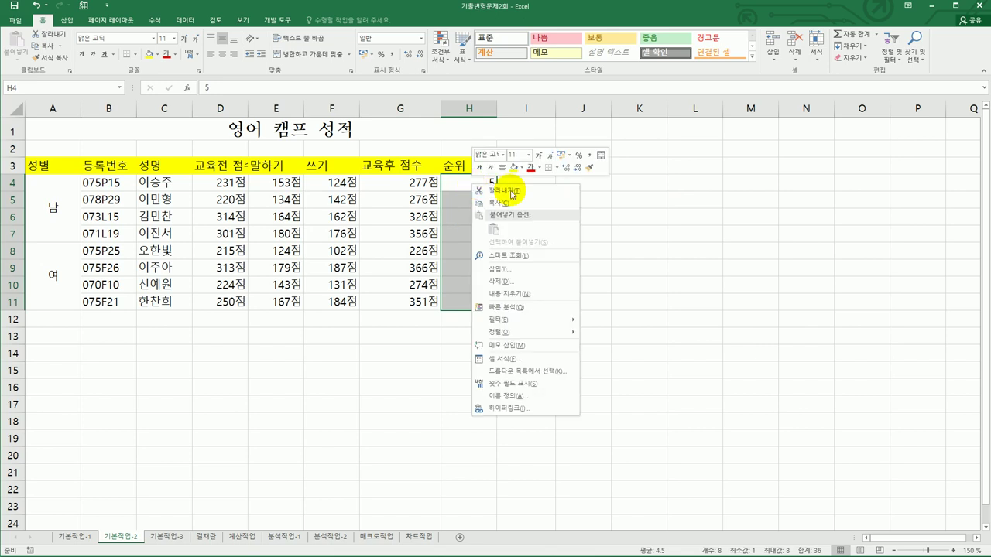
{"action": "left_click_drag", "start_coordinate": [564, 218], "coordinate": [746, 144]}
{"action": "left_click", "coordinate": [636, 275]}
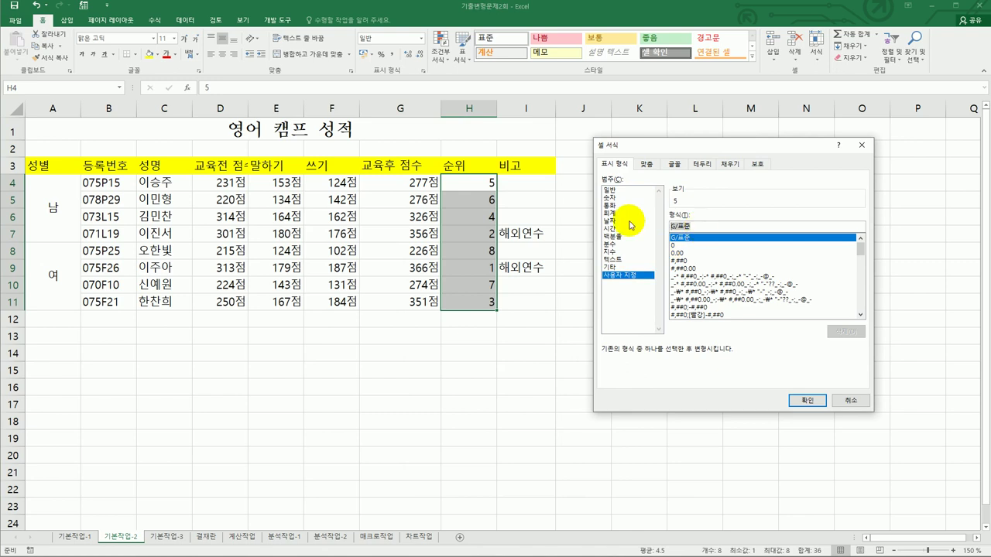
{"action": "type", "text": "#"}
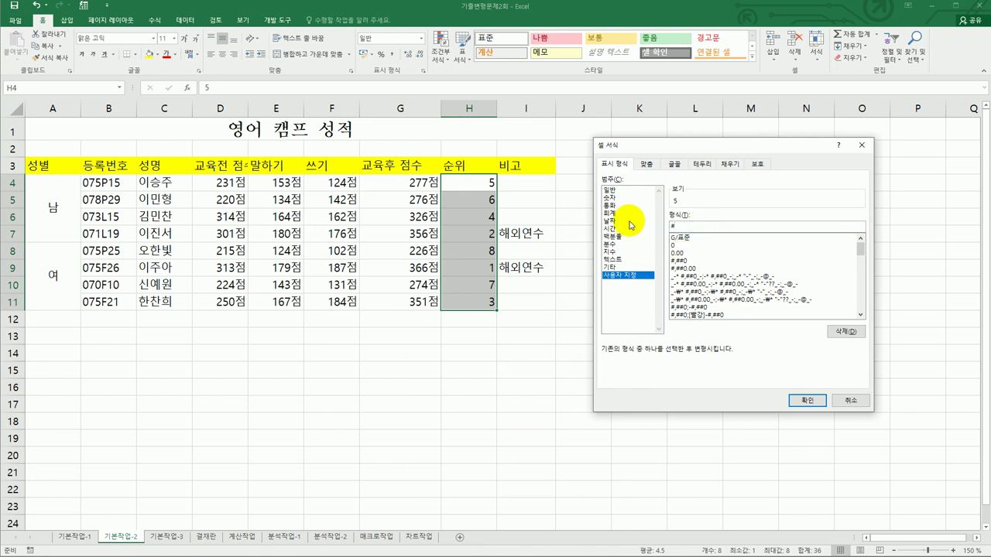
{"action": "type", "text": "\"위\""}
{"action": "key", "text": "Return"}
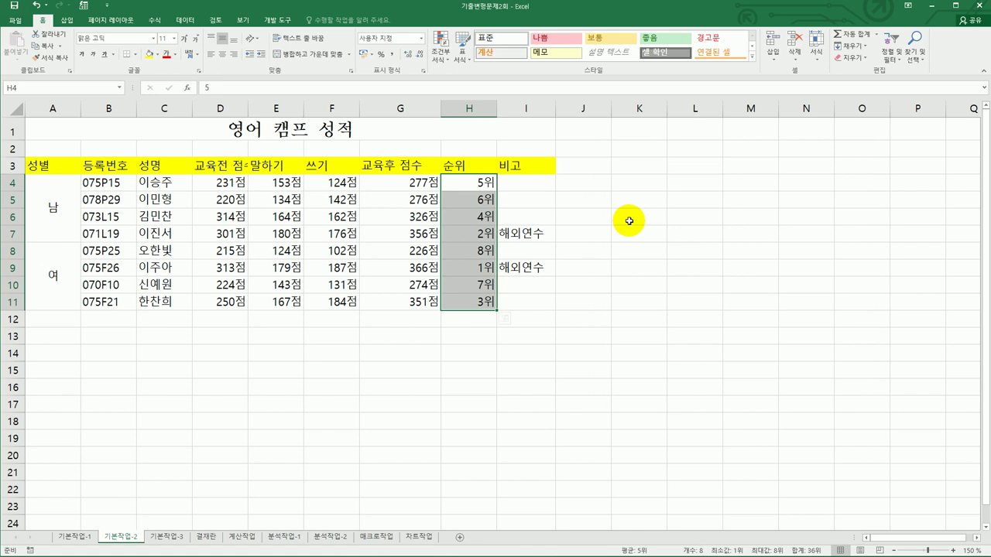
{"action": "left_click", "coordinate": [468, 298]}
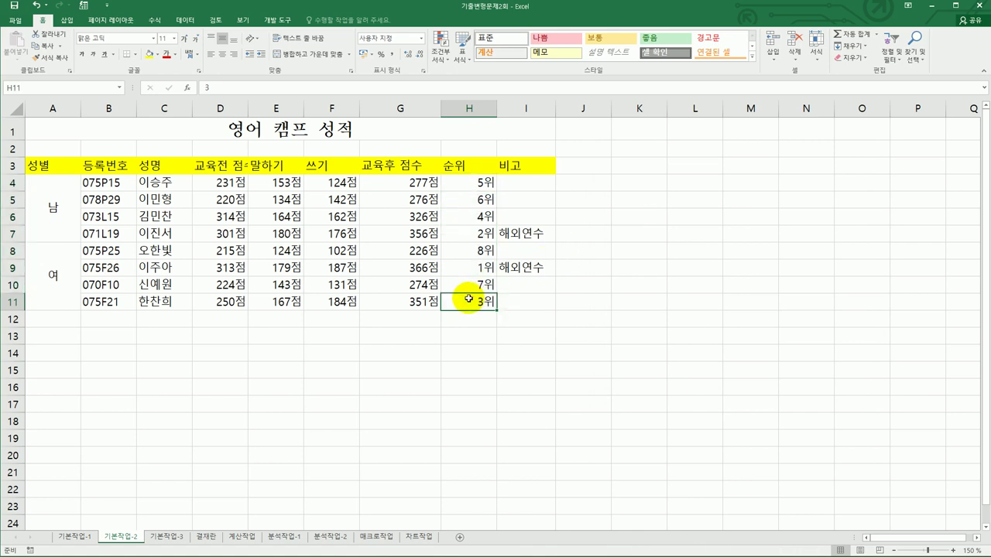
Add the comment "성적이 많이 오름" to cell H11 and set it to stay displayed.
{"action": "right_click", "coordinate": [469, 299]}
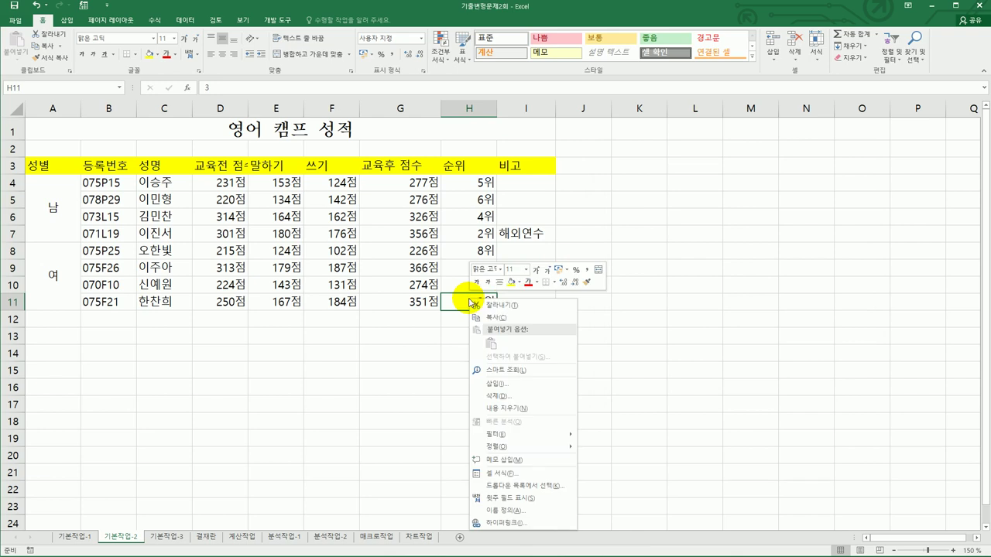
{"action": "left_click", "coordinate": [540, 464]}
{"action": "key", "text": "ctrl+a"}
{"action": "type", "text": "성적이 많이 ㅇ오름"}
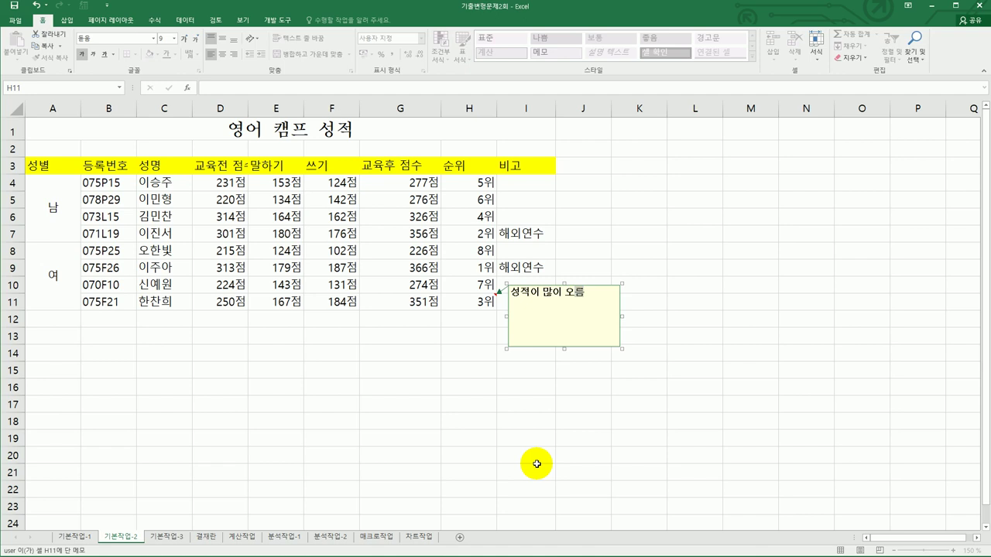
{"action": "left_click", "coordinate": [477, 306]}
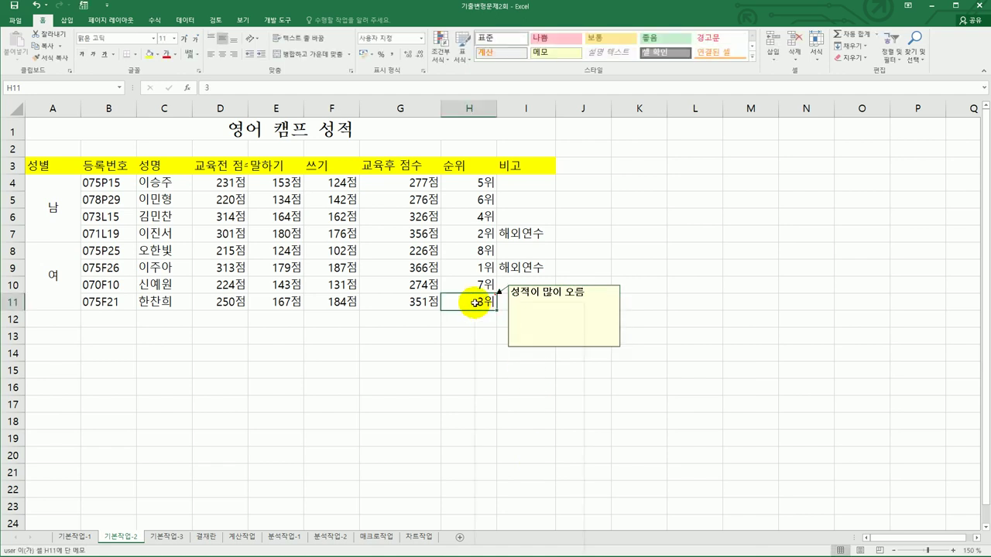
{"action": "right_click", "coordinate": [475, 303]}
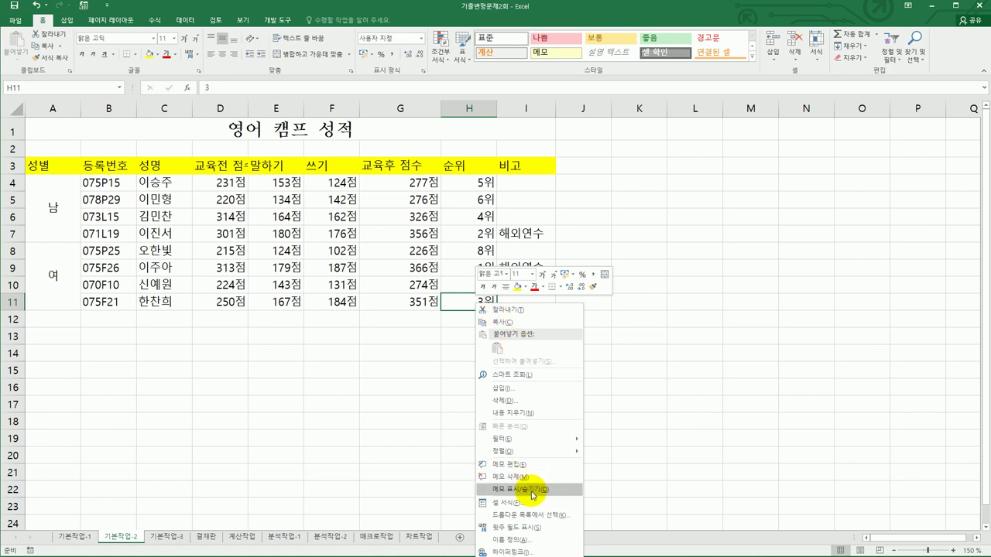
{"action": "left_click", "coordinate": [532, 493]}
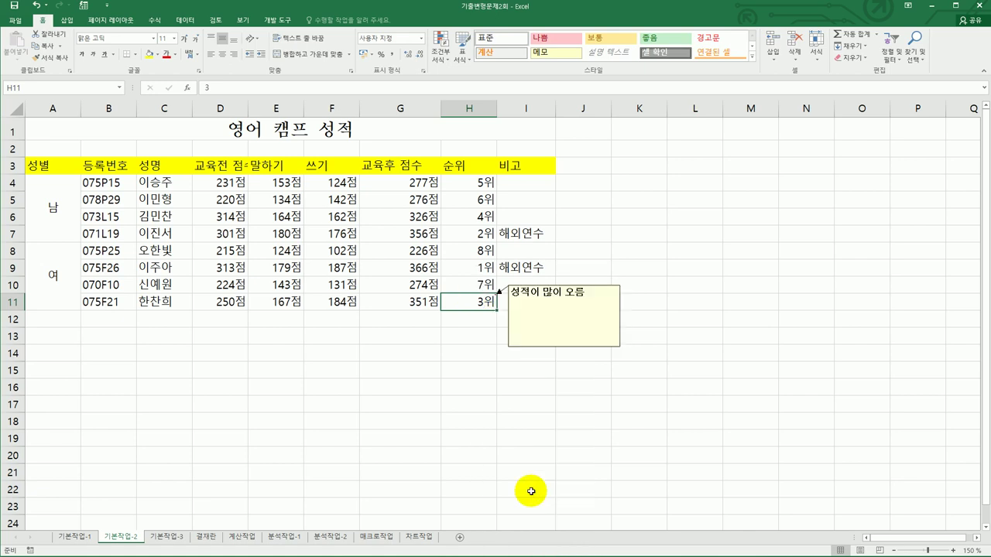
{"action": "left_click", "coordinate": [546, 285]}
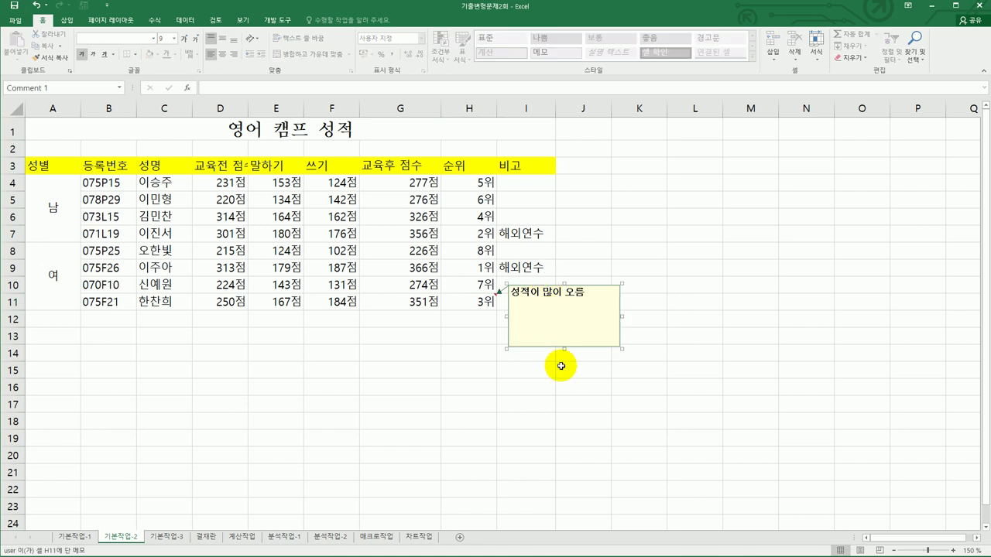
{"action": "right_click", "coordinate": [543, 283]}
{"action": "left_click", "coordinate": [588, 406]}
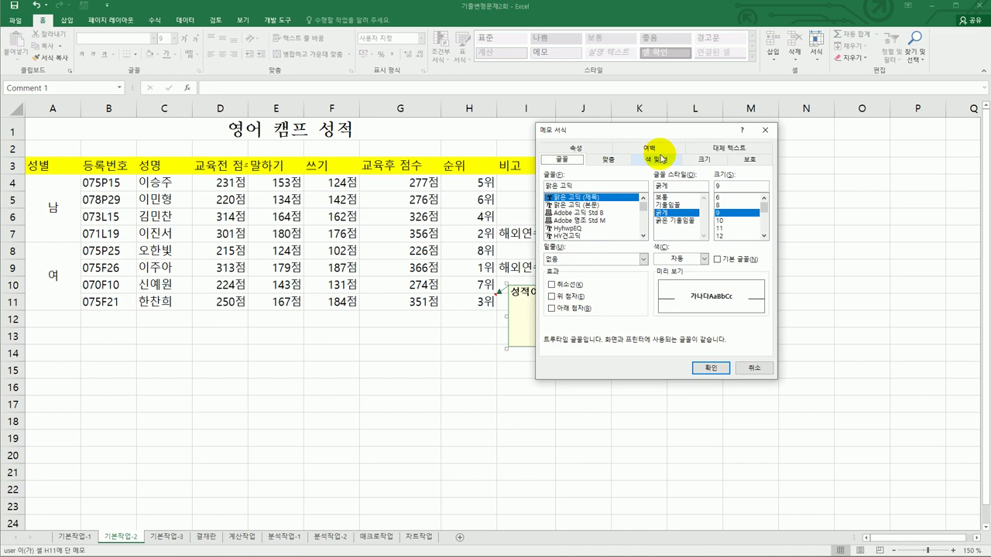
{"action": "left_click", "coordinate": [754, 368]}
{"action": "left_click", "coordinate": [562, 302]}
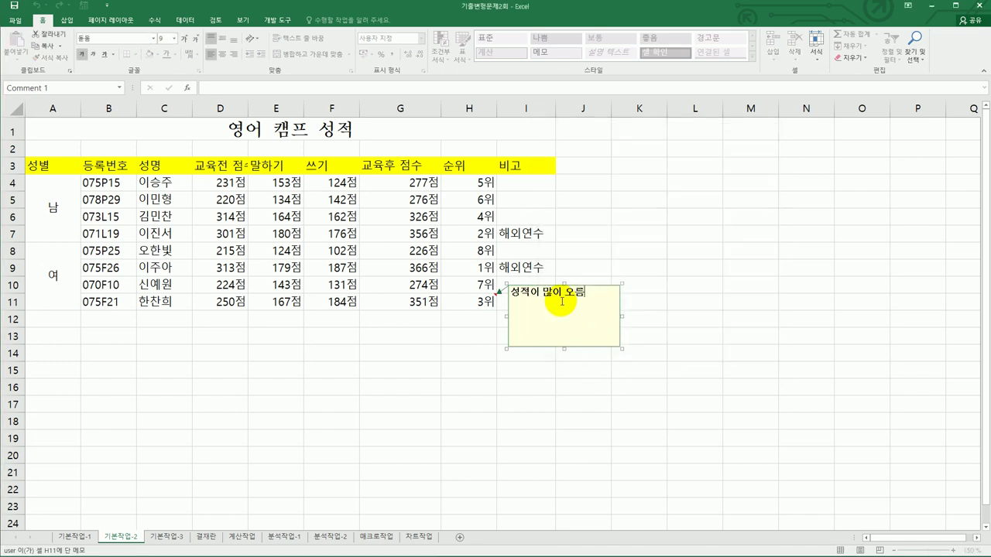
{"action": "right_click", "coordinate": [562, 302]}
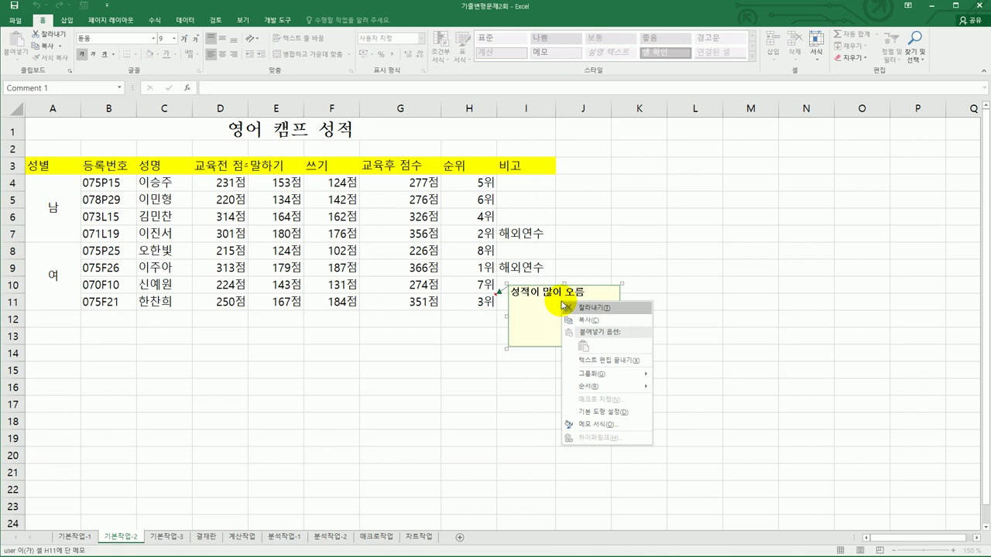
{"action": "left_click", "coordinate": [606, 424]}
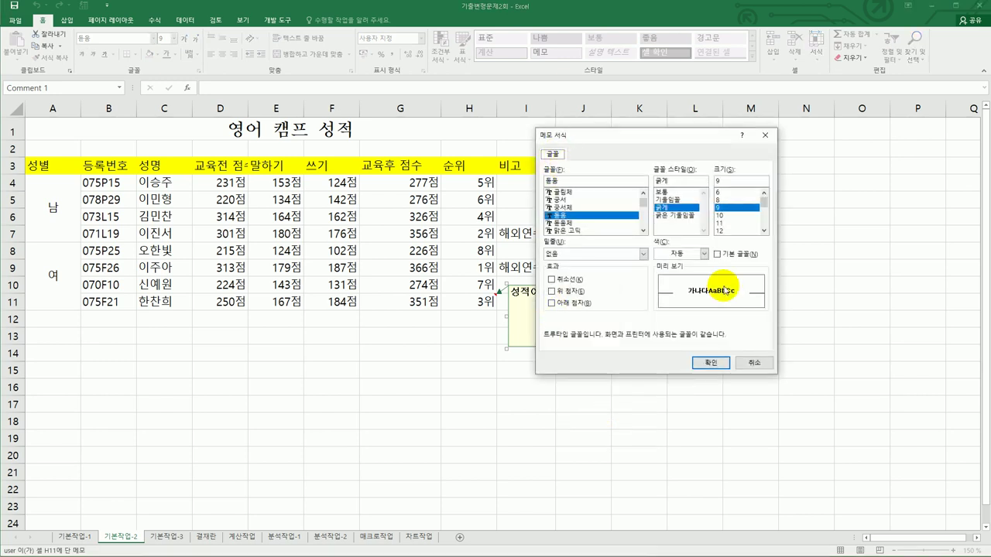
{"action": "left_click", "coordinate": [754, 364]}
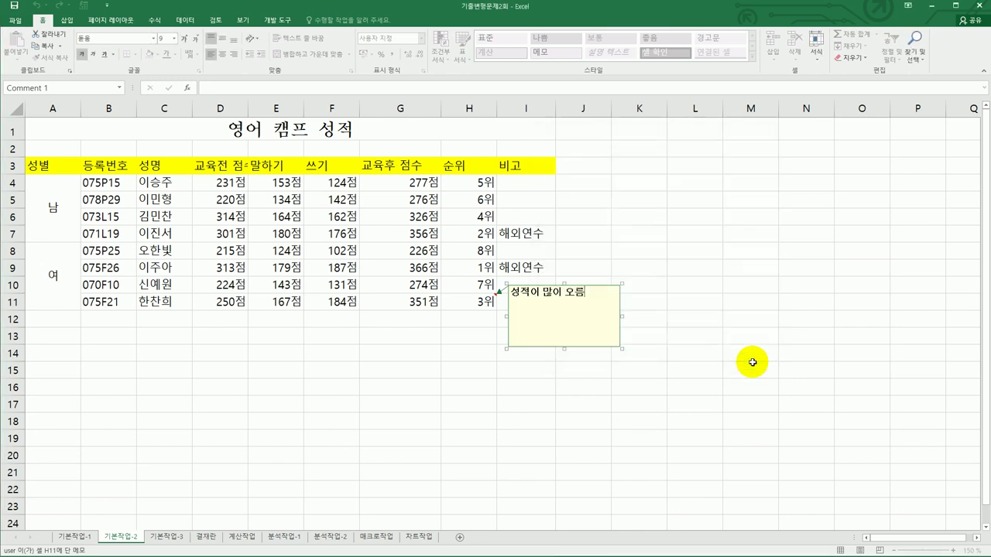
Turn on automatic sizing (자동 크기) in the format settings of the H11 comment.
{"action": "right_click", "coordinate": [561, 286]}
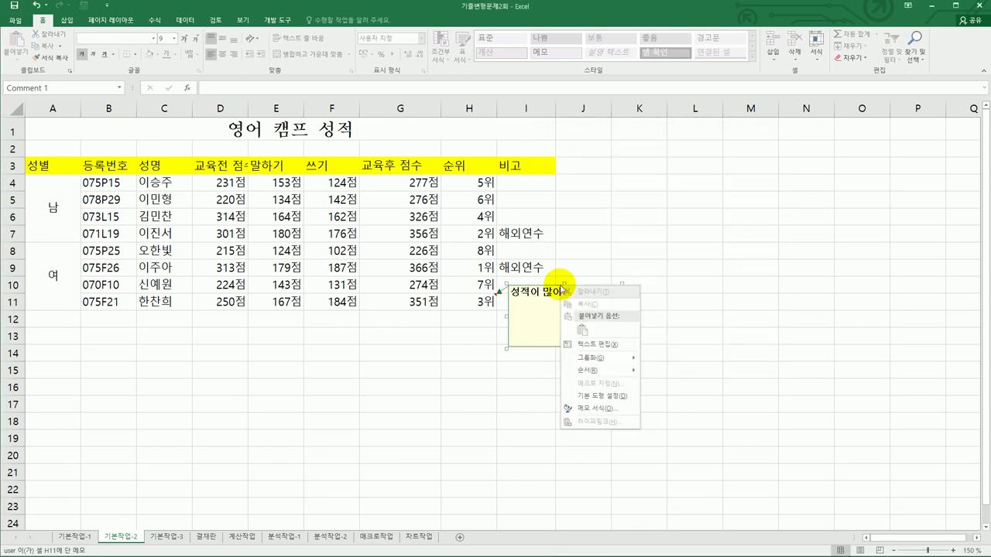
{"action": "left_click", "coordinate": [600, 408]}
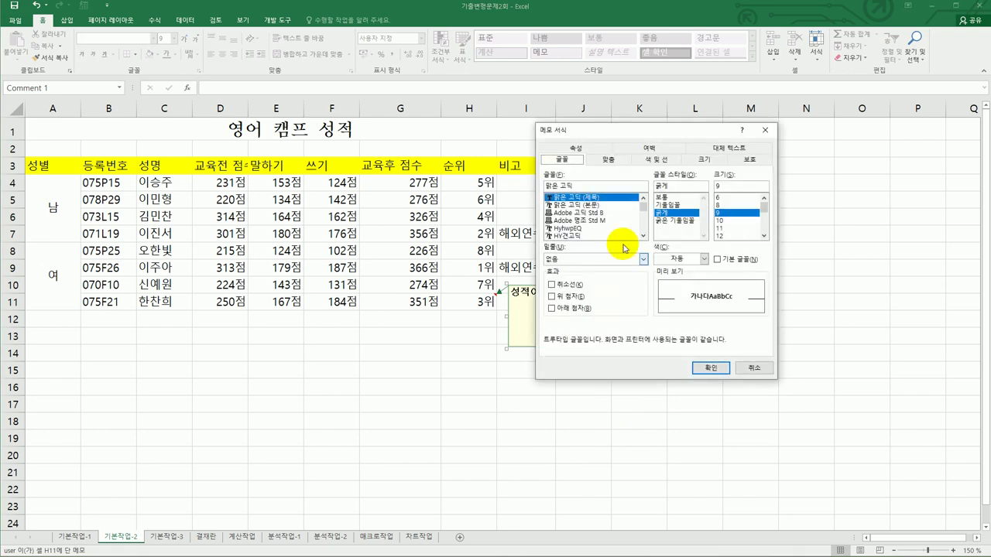
{"action": "left_click", "coordinate": [609, 160]}
{"action": "left_click", "coordinate": [570, 223]}
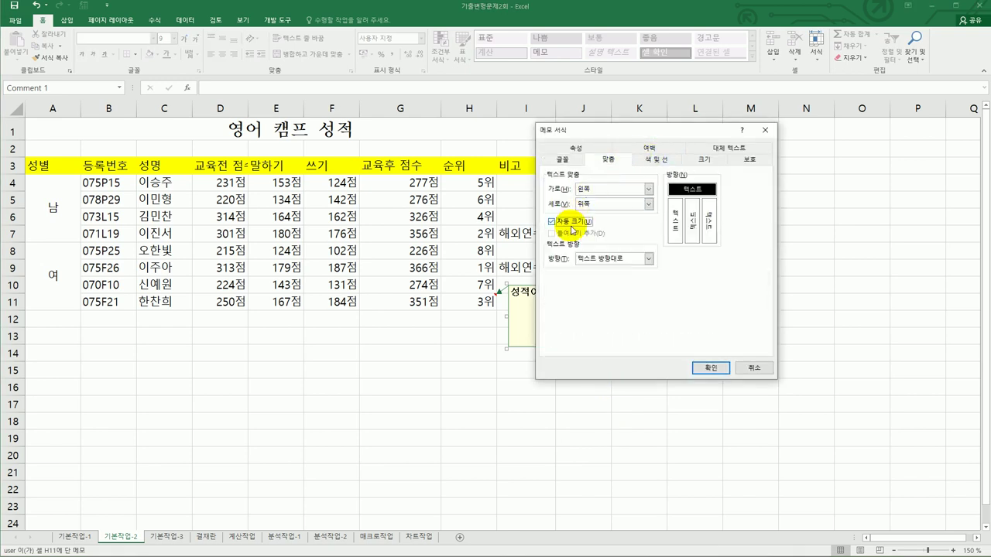
{"action": "left_click", "coordinate": [707, 366]}
{"action": "left_click", "coordinate": [715, 384]}
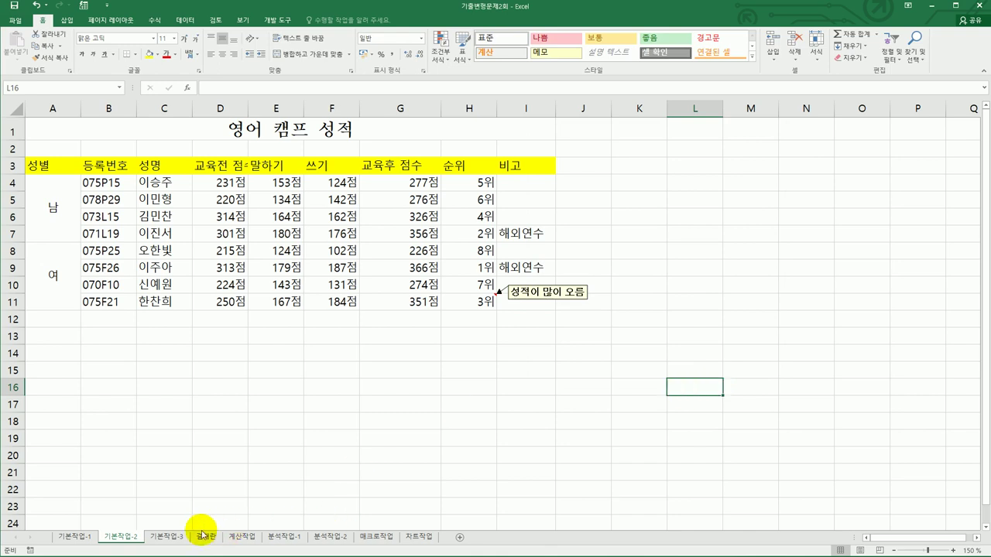
Copy the approval box A1:D2 from sheet 결재란 and paste it as a linked picture at E3 on sheet 기본작업-3.
{"action": "left_click", "coordinate": [172, 542]}
{"action": "left_click", "coordinate": [467, 493]}
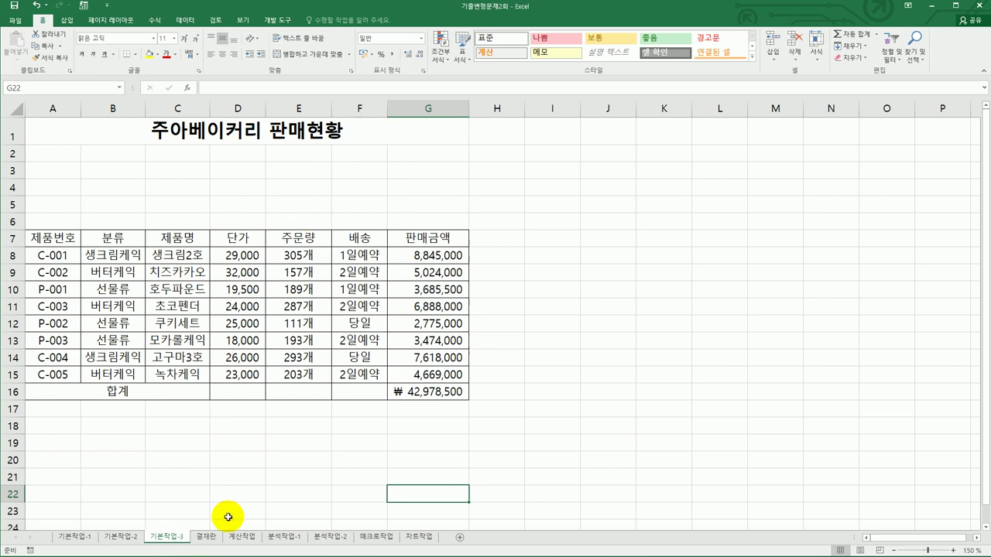
{"action": "left_click", "coordinate": [208, 537]}
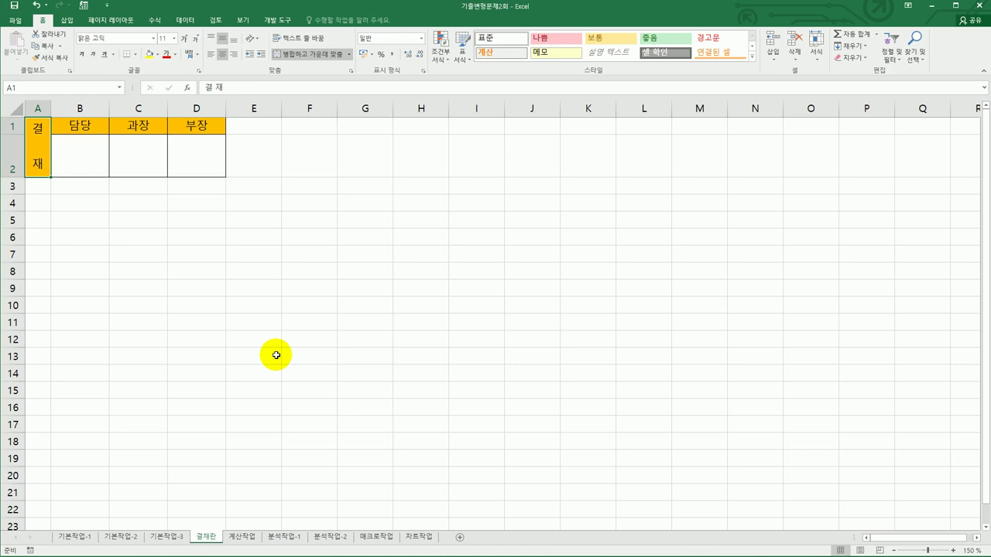
{"action": "left_click_drag", "start_coordinate": [35, 158], "coordinate": [195, 157]}
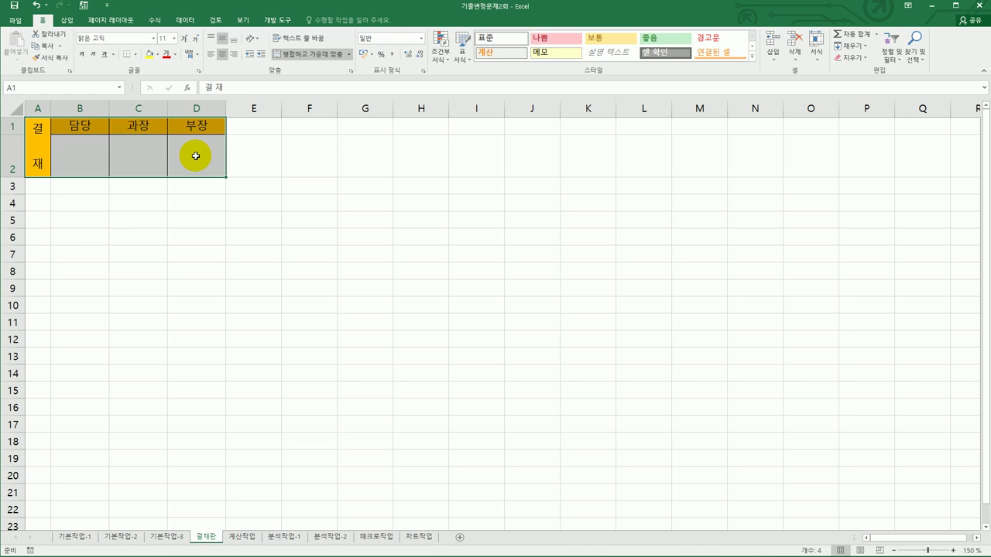
{"action": "left_click", "coordinate": [53, 46]}
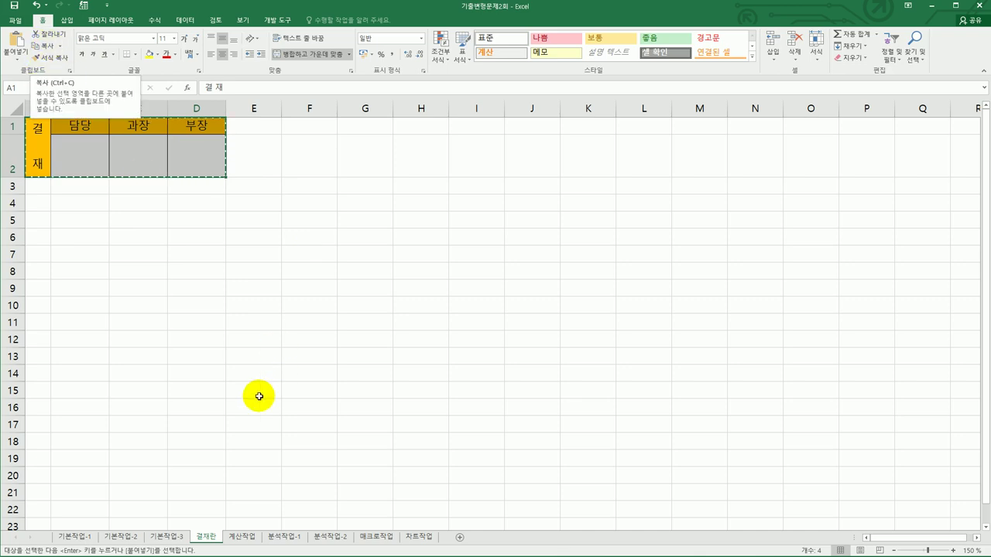
{"action": "left_click", "coordinate": [167, 536]}
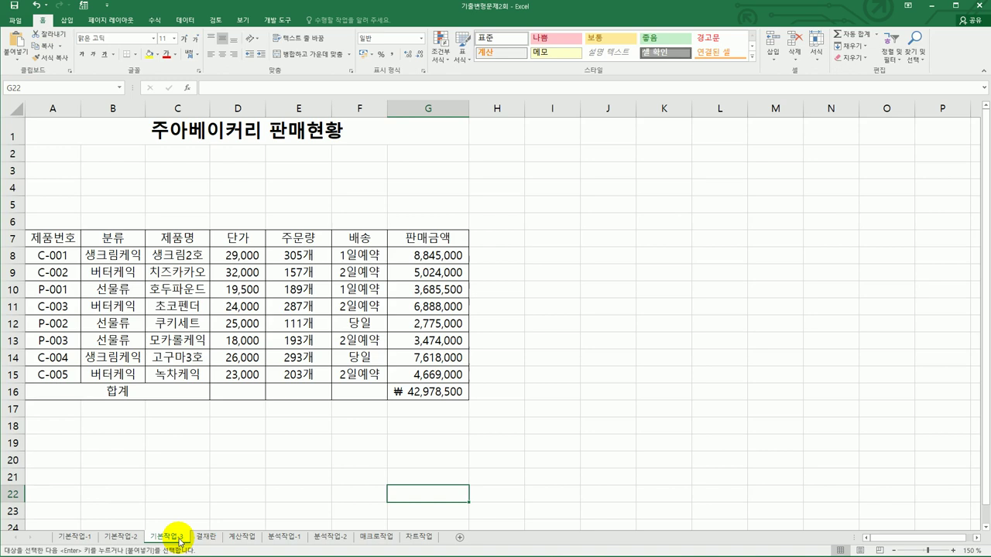
{"action": "left_click", "coordinate": [317, 171]}
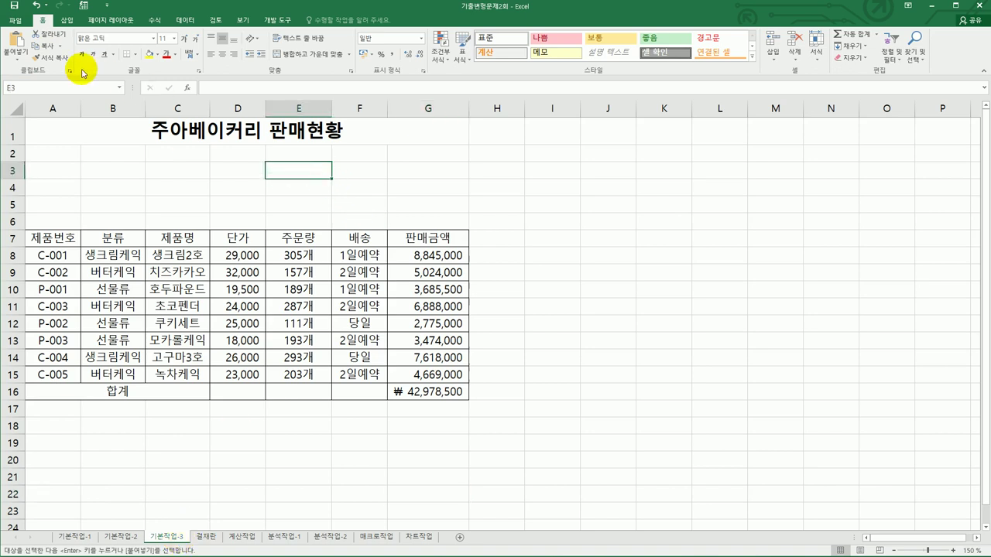
{"action": "left_click", "coordinate": [17, 65]}
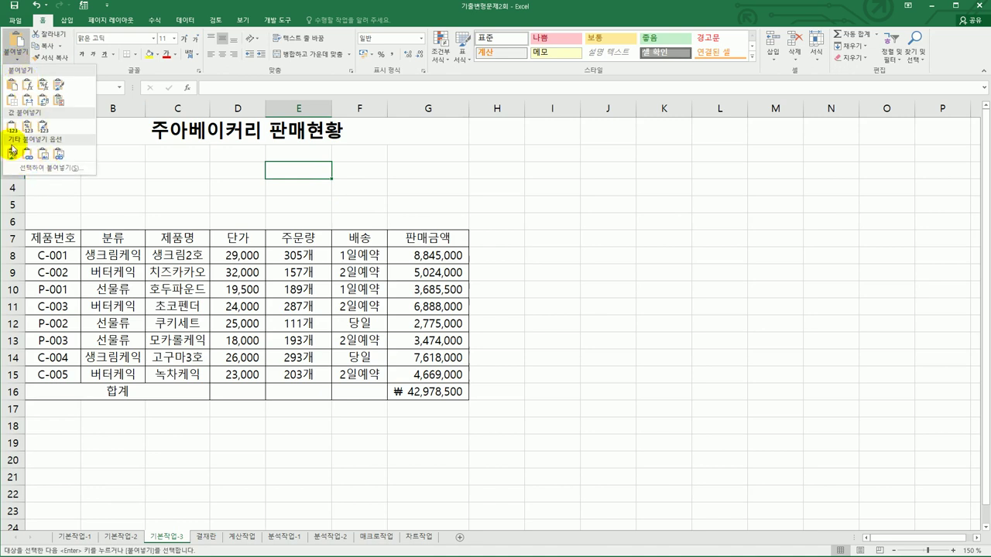
{"action": "left_click", "coordinate": [59, 155]}
{"action": "left_click", "coordinate": [553, 276]}
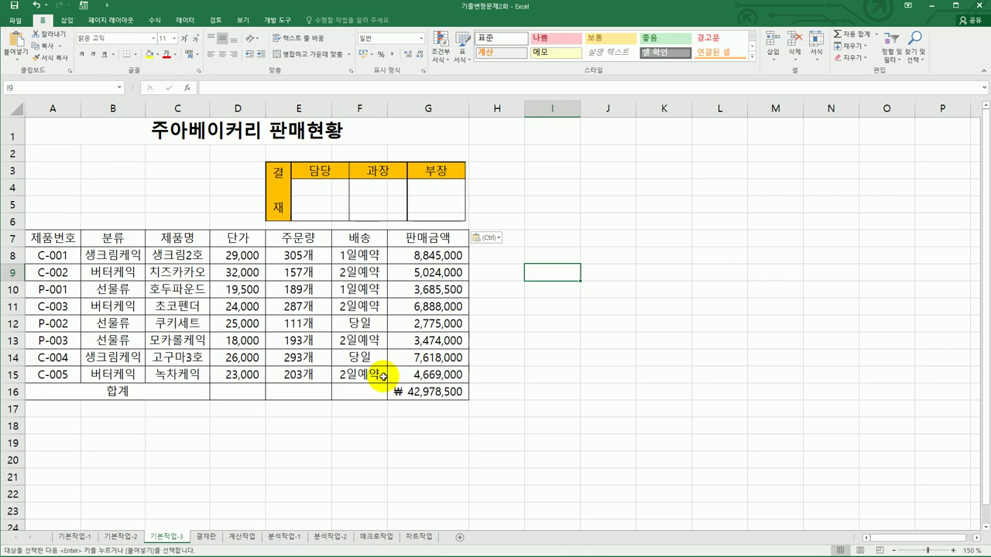
Change B1 on sheet 결재란 to 대리 and check the linked picture on sheet 기본작업-3.
{"action": "left_click", "coordinate": [205, 538]}
{"action": "left_click", "coordinate": [169, 537]}
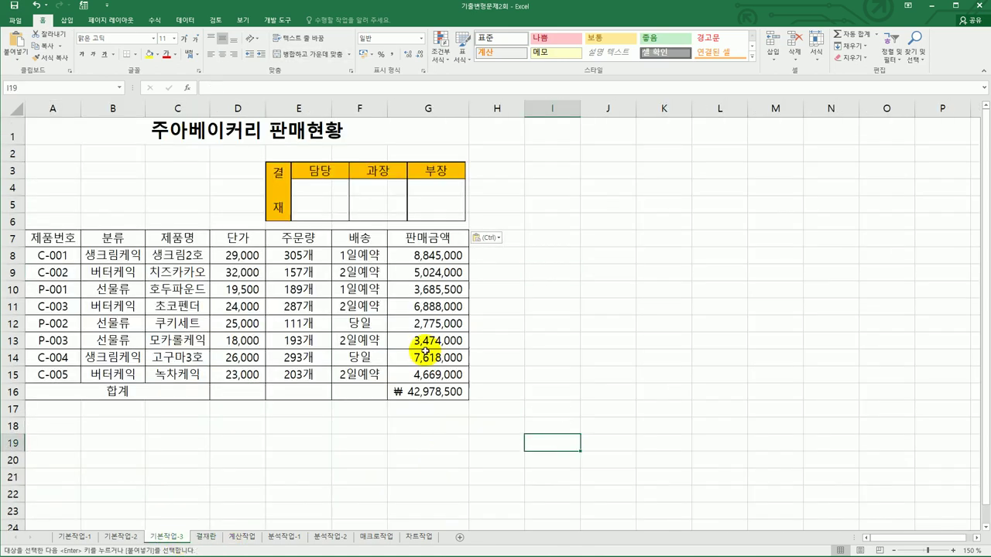
{"action": "left_click", "coordinate": [331, 166]}
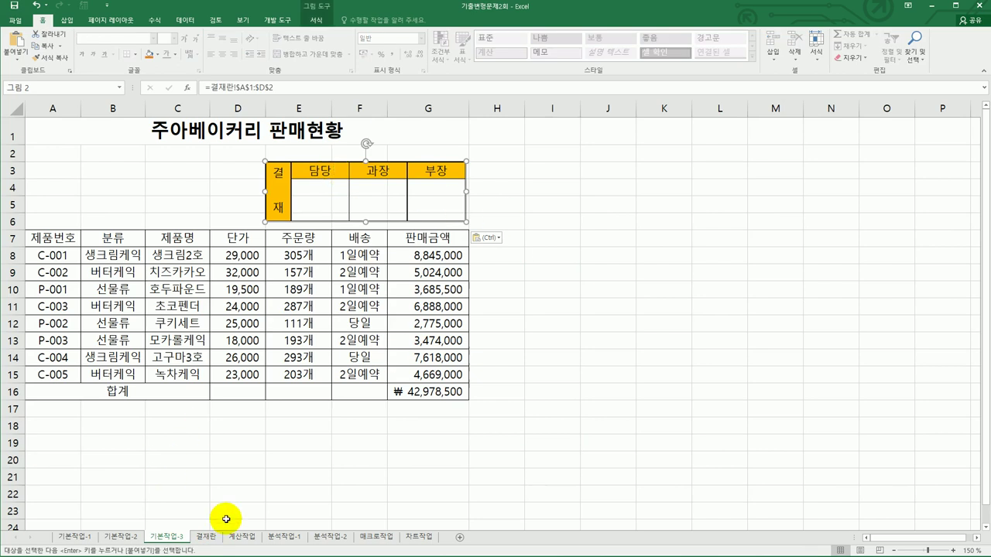
{"action": "left_click", "coordinate": [204, 537]}
{"action": "left_click", "coordinate": [364, 263]}
{"action": "left_click", "coordinate": [94, 139]}
{"action": "left_click", "coordinate": [95, 133]}
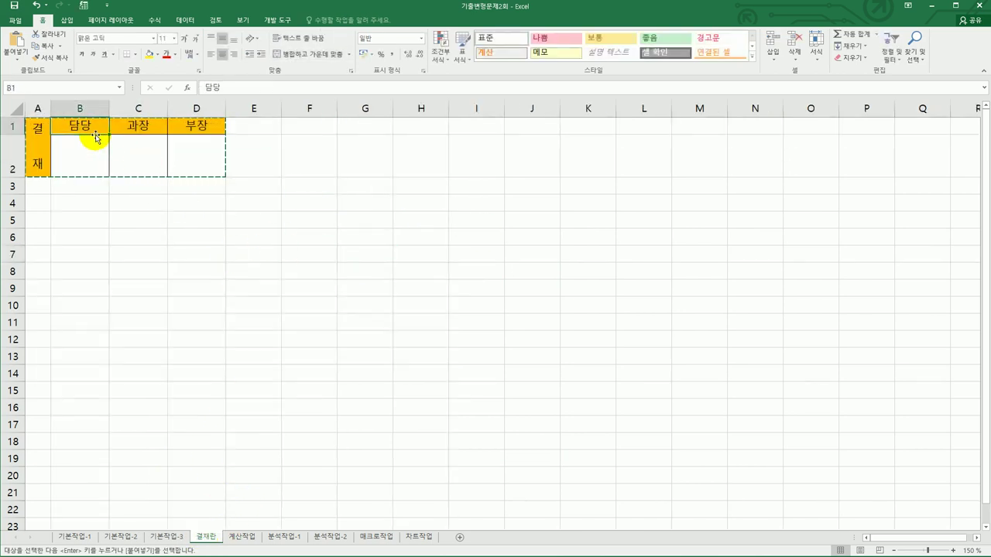
{"action": "type", "text": "대리"}
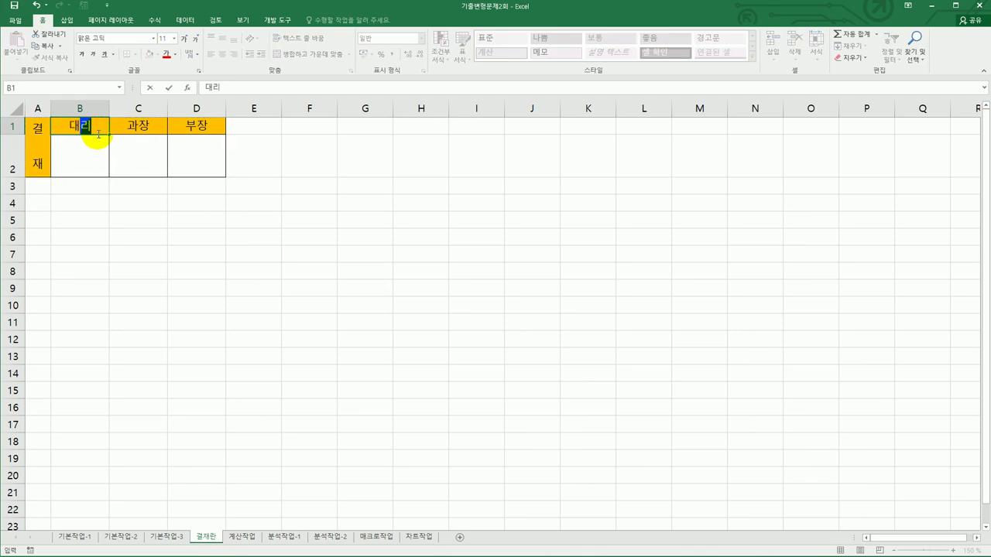
{"action": "key", "text": "Return"}
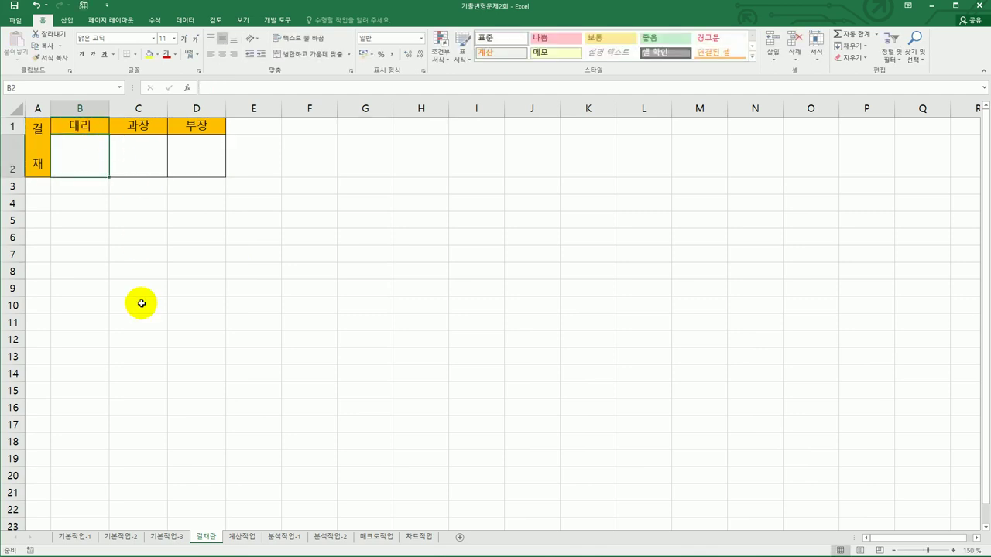
{"action": "left_click", "coordinate": [161, 537]}
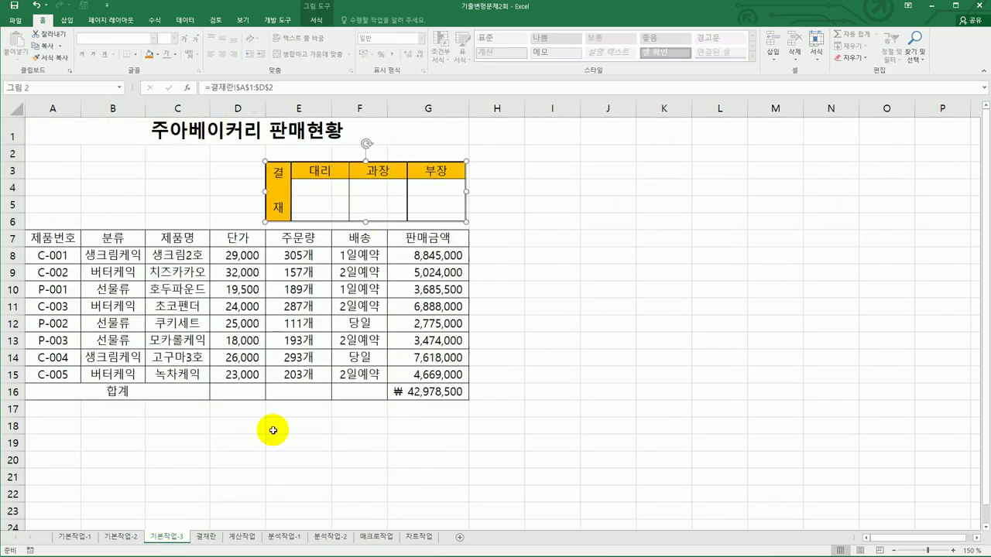
Set B1 on sheet 결재란 back to 담당 and check the linked picture on 기본작업-3 again.
{"action": "left_click", "coordinate": [206, 537]}
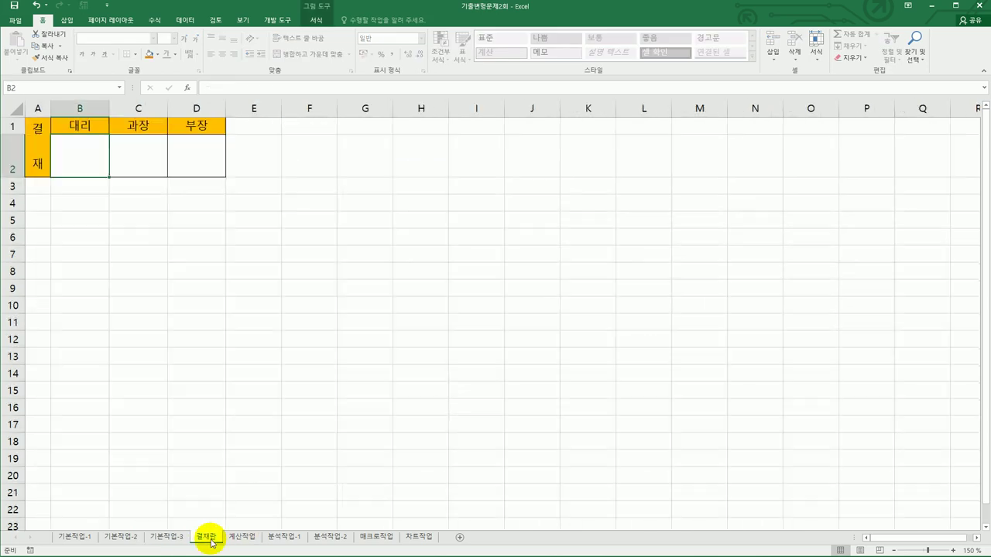
{"action": "left_click", "coordinate": [93, 125]}
{"action": "type", "text": "ㄷ담당"}
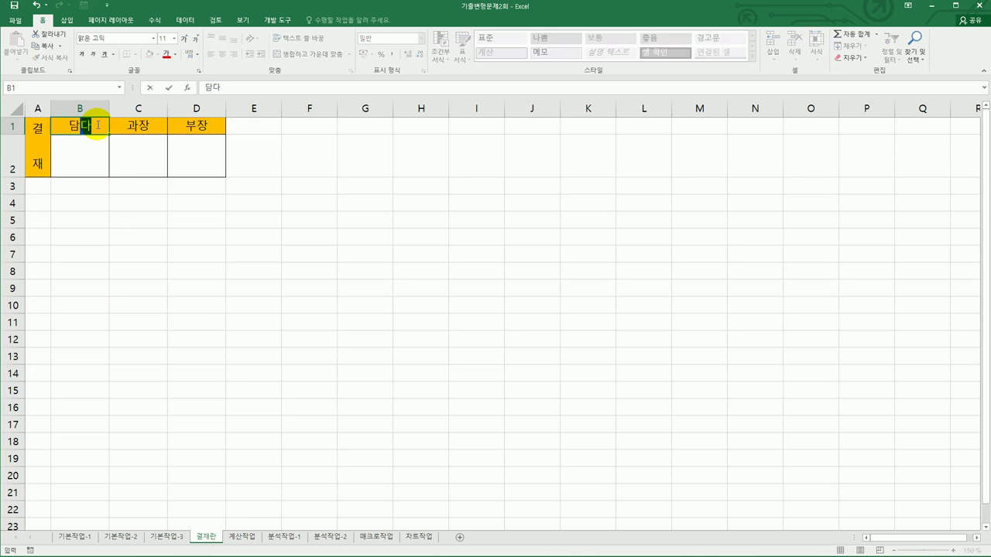
{"action": "key", "text": "Return"}
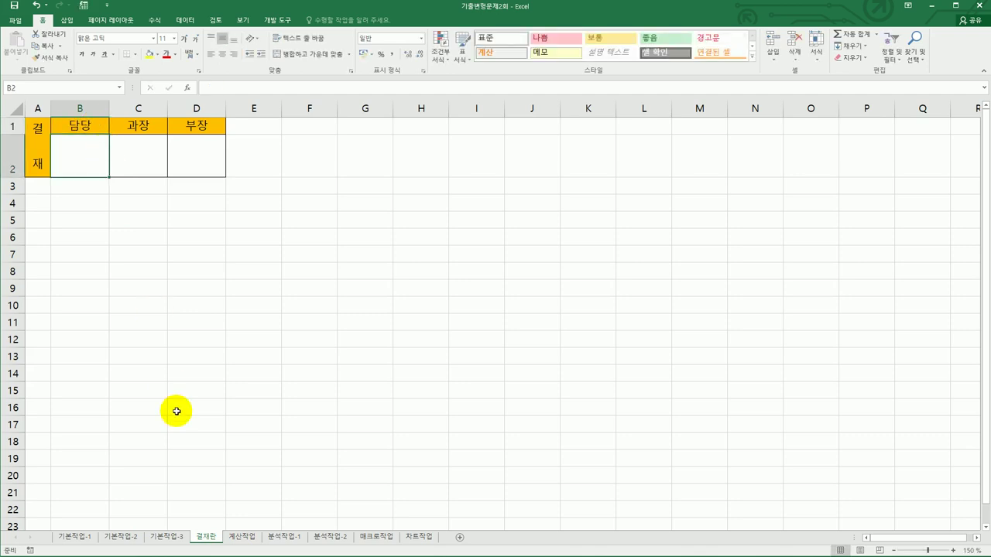
{"action": "left_click", "coordinate": [167, 536]}
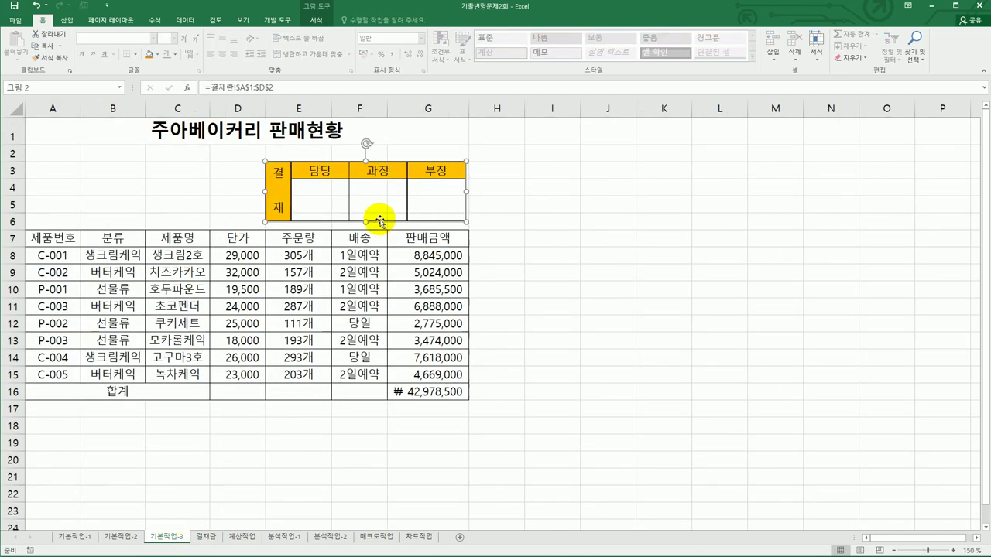
{"action": "left_click", "coordinate": [566, 249]}
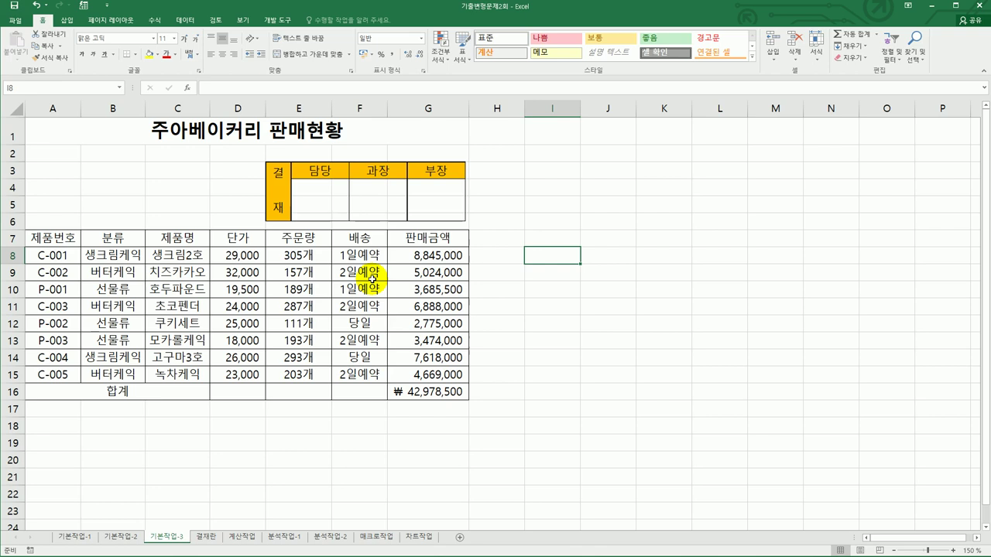
On sheet 계산작업, copy the 구분 header B2 and the 외국어고 entry B5 into A12:A13 as the criteria range.
{"action": "left_click", "coordinate": [207, 541]}
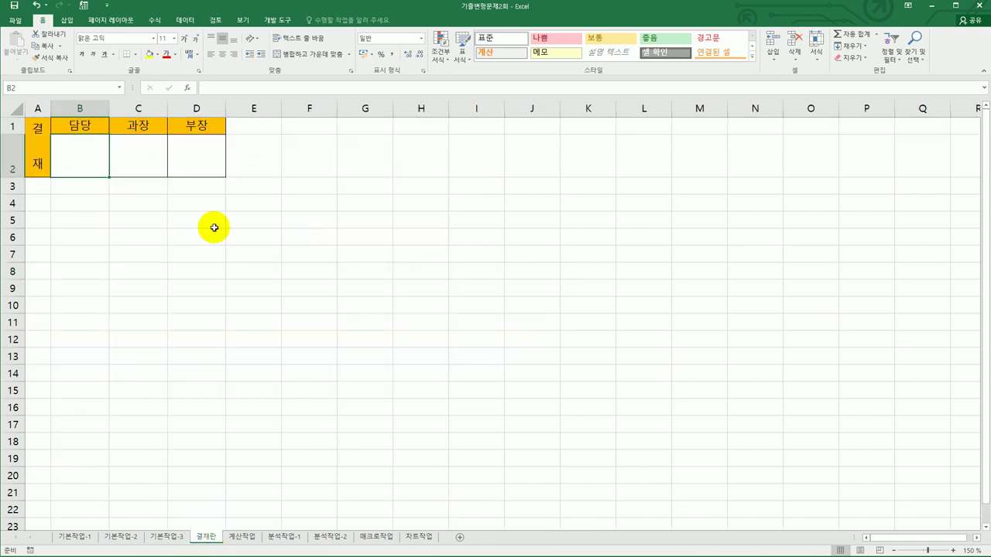
{"action": "left_click", "coordinate": [250, 544]}
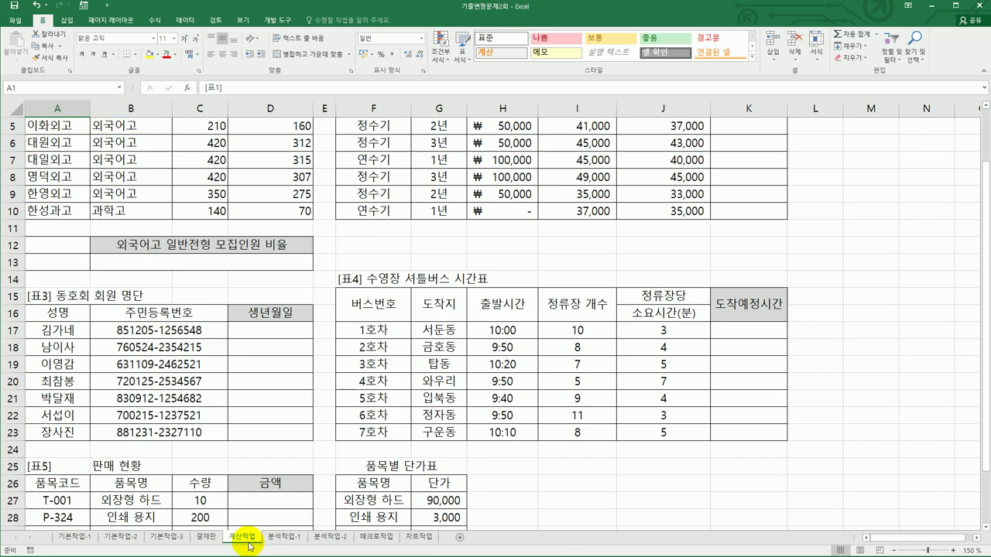
{"action": "scroll", "coordinate": [250, 547], "scroll_direction": "up", "scroll_amount": 2}
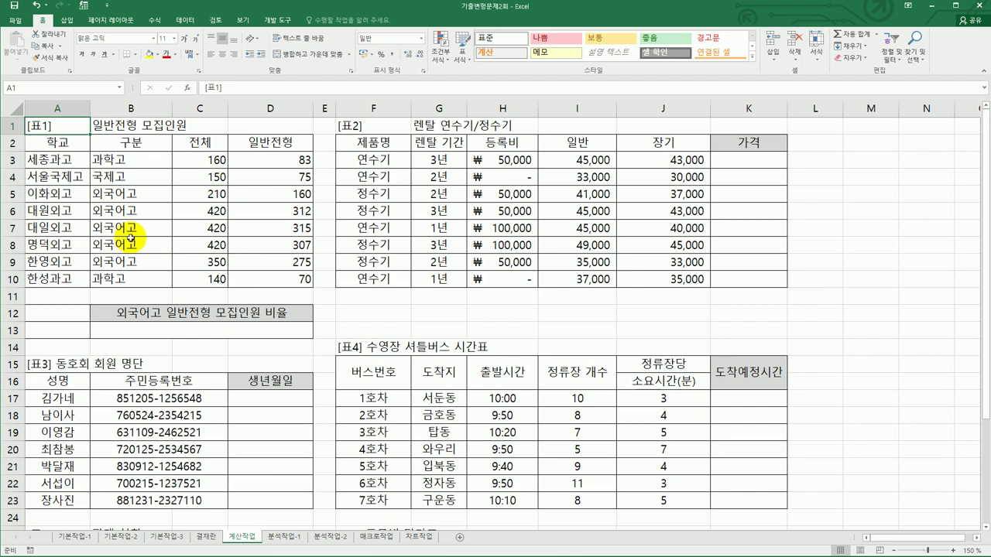
{"action": "left_click", "coordinate": [58, 313]}
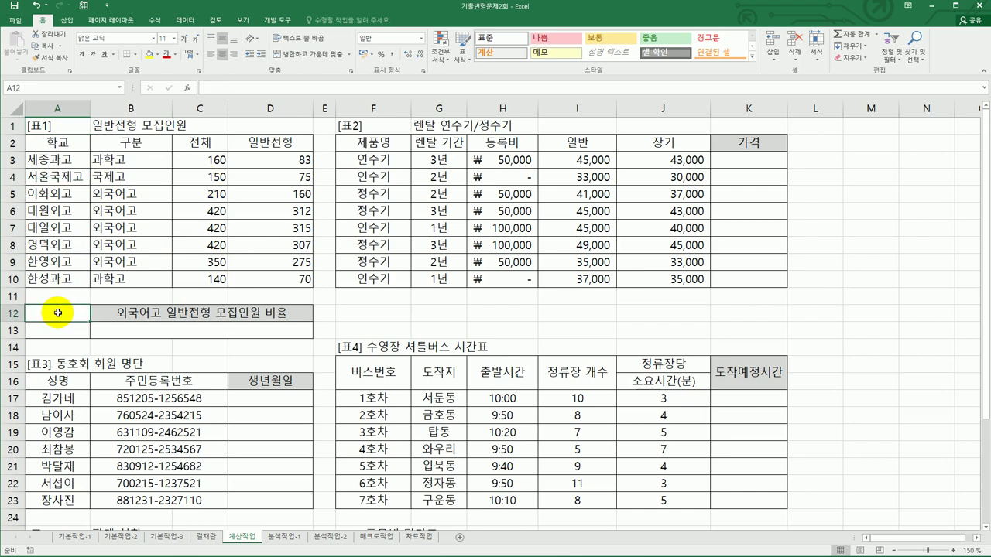
{"action": "left_click", "coordinate": [138, 143]}
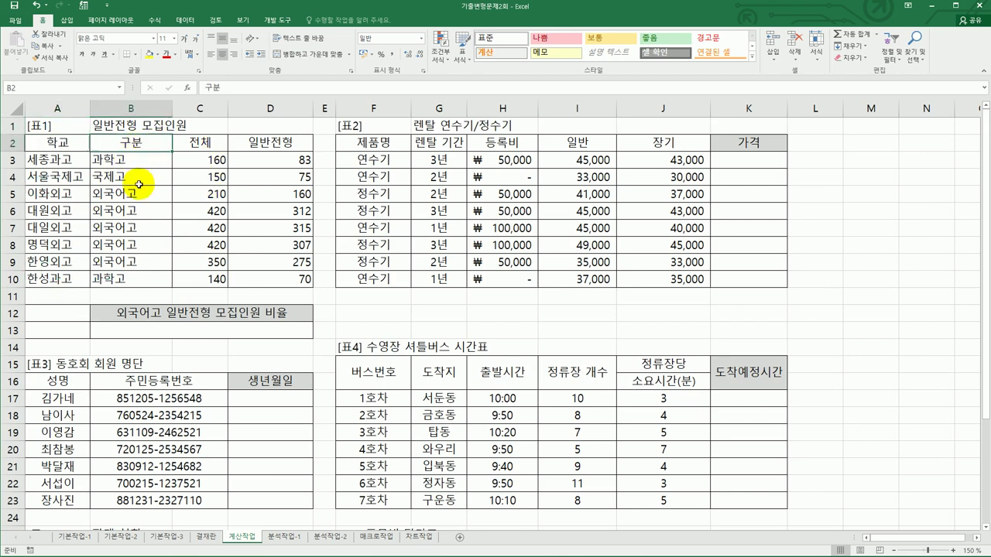
{"action": "left_click", "coordinate": [143, 194], "text": "ctrl"}
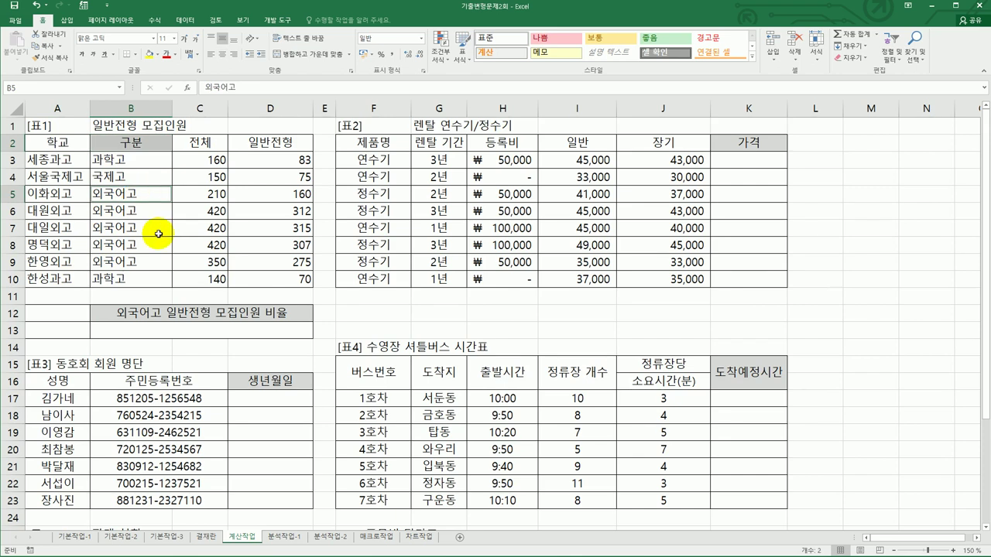
{"action": "key", "text": "ctrl+c"}
{"action": "left_click", "coordinate": [43, 314]}
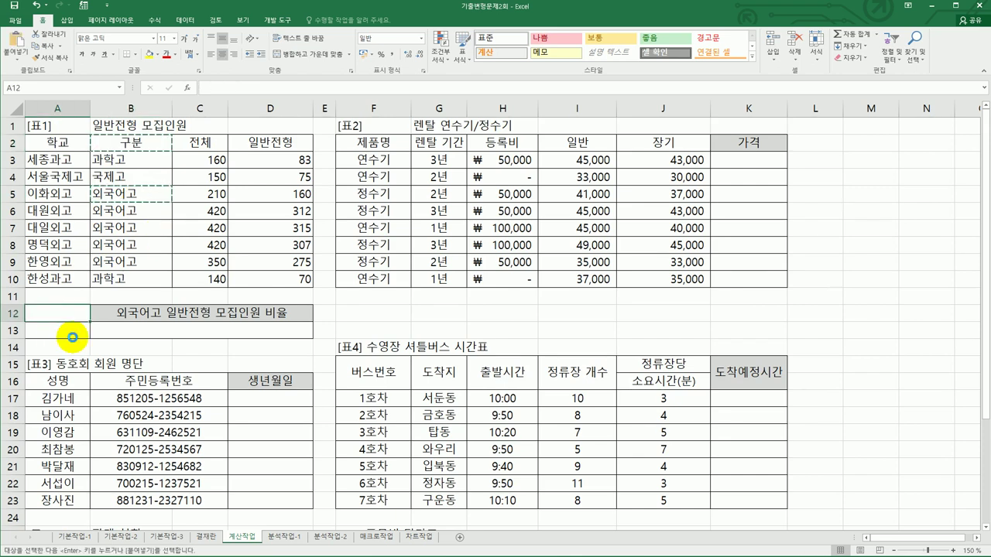
{"action": "key", "text": "ctrl+v"}
Enter =DSUM(A2:D10,4,A12:A13) in B13 to total the 일반전형 numbers for 외국어고.
{"action": "left_click", "coordinate": [143, 331]}
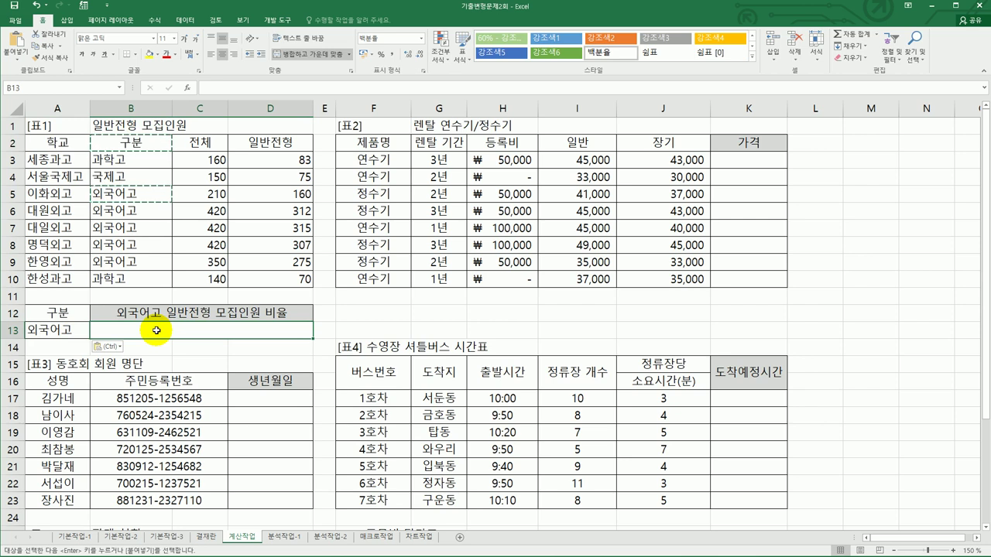
{"action": "type", "text": "=DSU"}
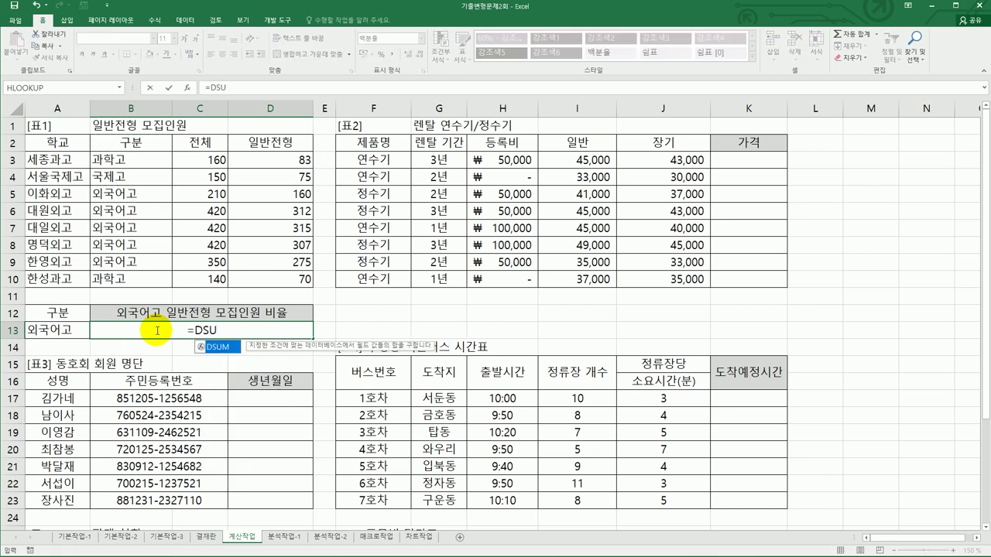
{"action": "double_click", "coordinate": [225, 348]}
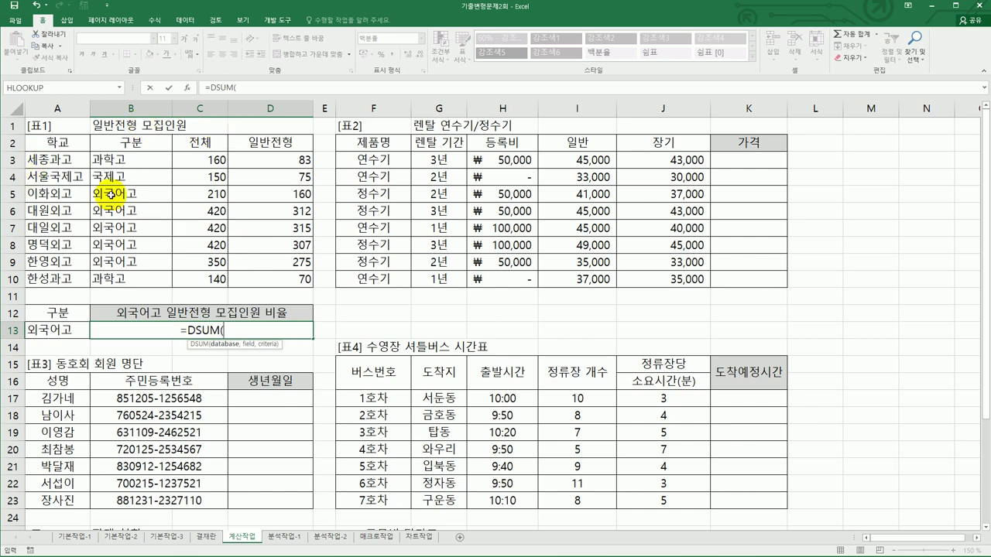
{"action": "left_click_drag", "start_coordinate": [41, 146], "coordinate": [263, 275]}
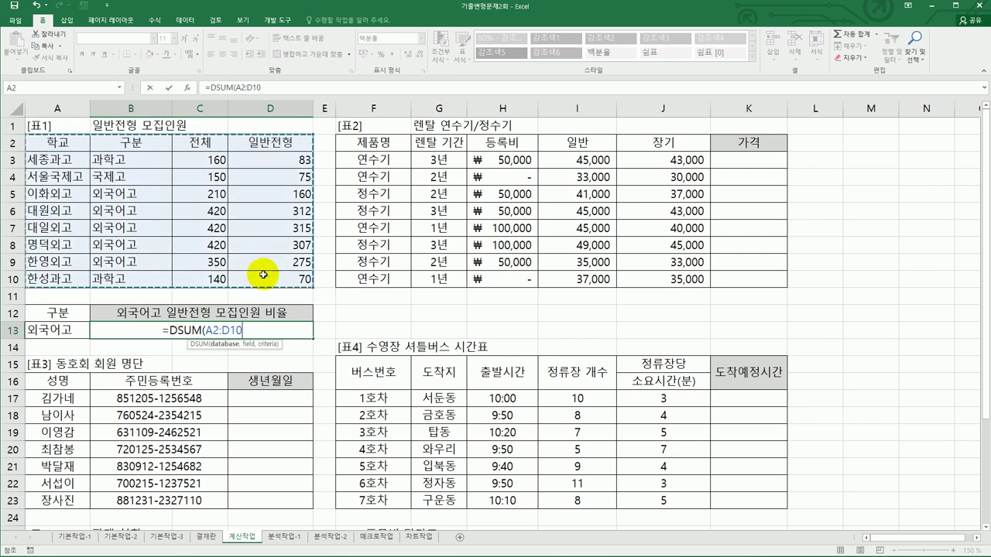
{"action": "type", "text": ","}
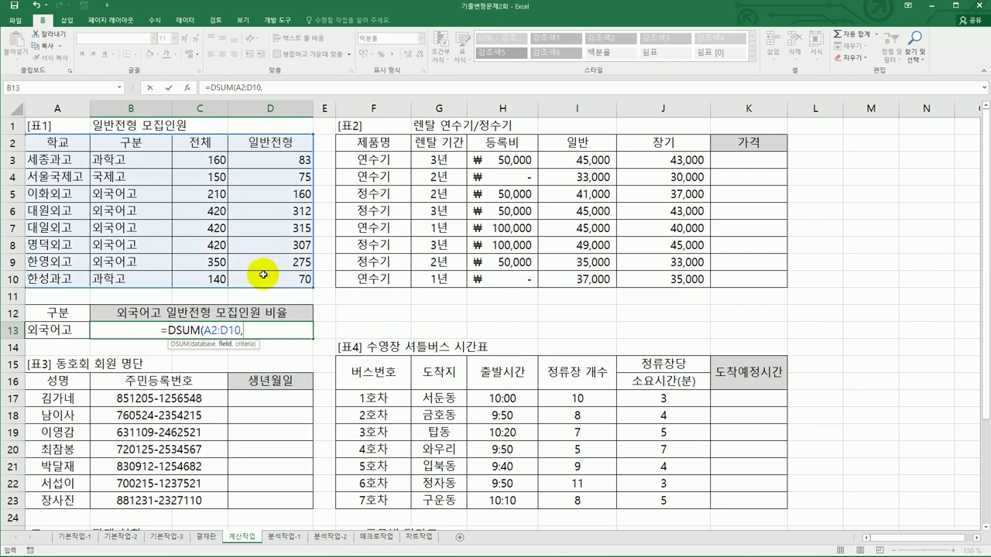
{"action": "left_click", "coordinate": [255, 147]}
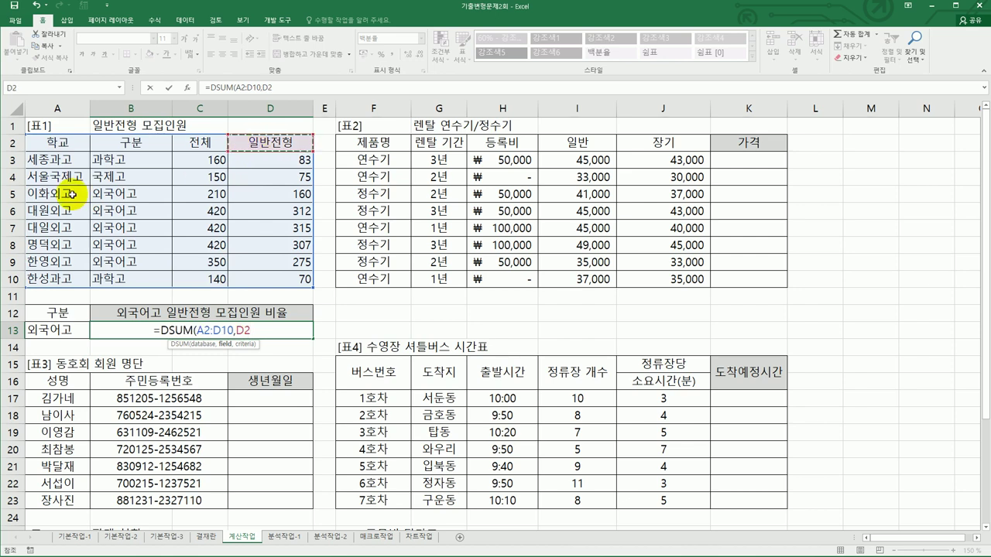
{"action": "key", "text": "BackSpace"}
{"action": "key", "text": "BackSpace"}
{"action": "type", "text": "4,"}
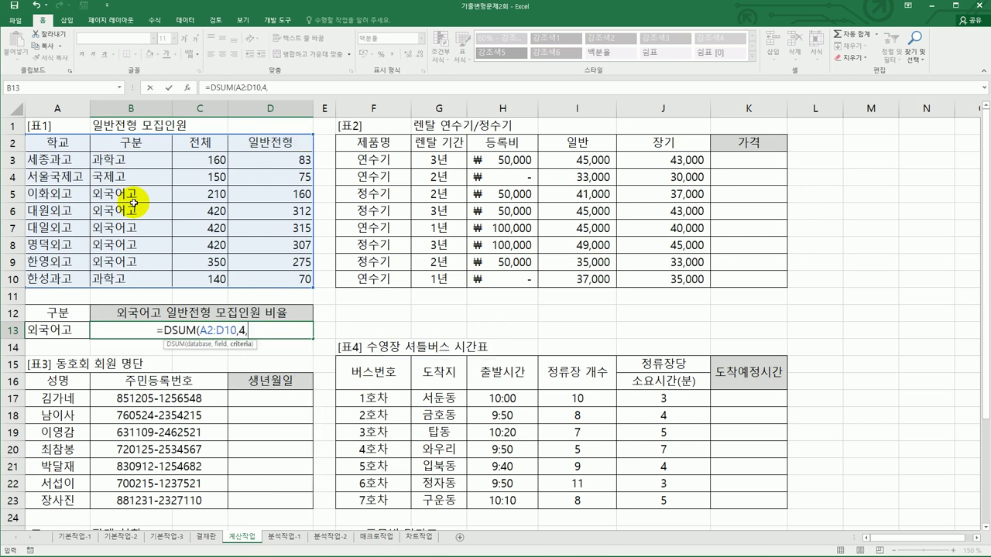
{"action": "left_click", "coordinate": [66, 313]}
{"action": "left_click_drag", "start_coordinate": [66, 313], "coordinate": [67, 329]}
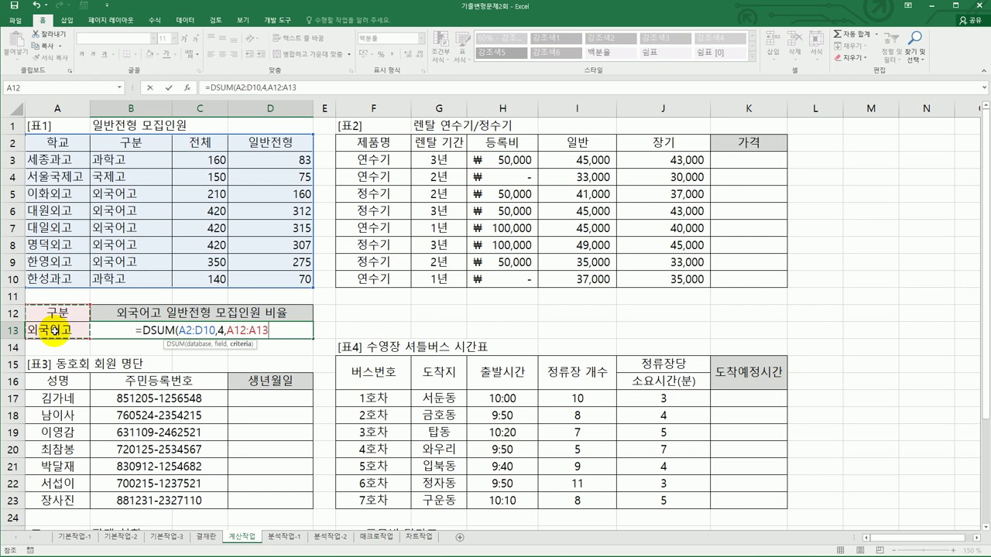
{"action": "type", "text": ")"}
{"action": "key", "text": "Return"}
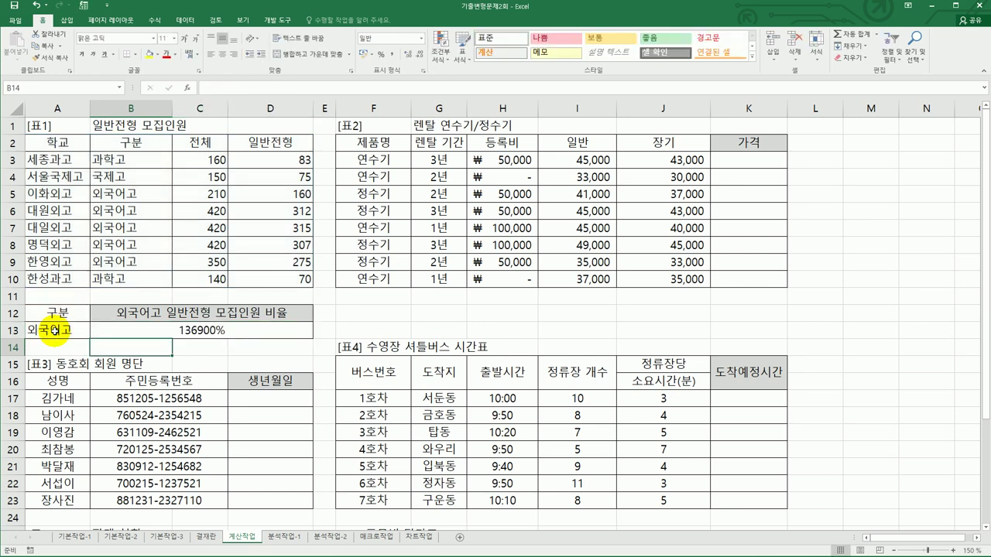
Extend the B13 formula with a division by the 일반전형 total, making it =DSUM(A2:D10,4,A12:A13)/SUM(D3:D10).
{"action": "left_click", "coordinate": [137, 330]}
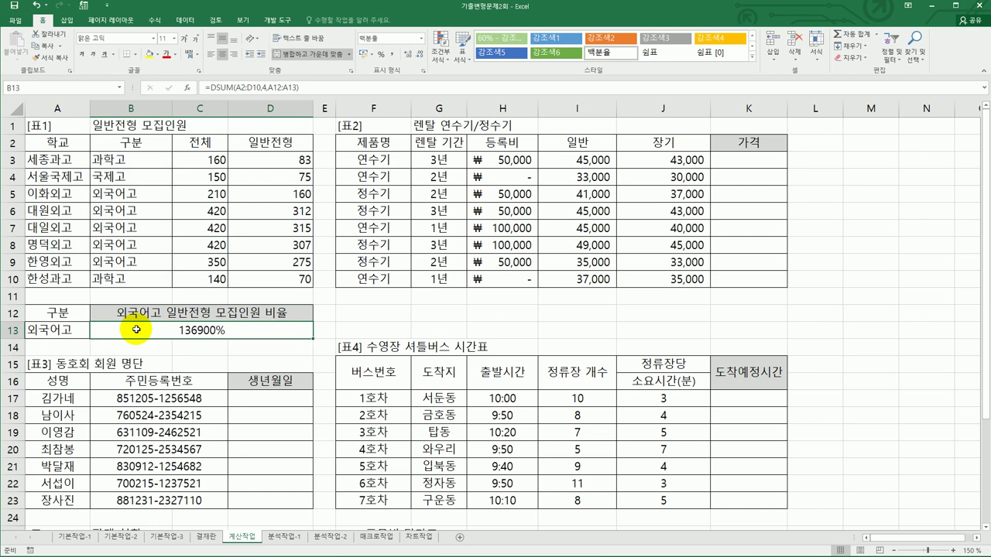
{"action": "double_click", "coordinate": [240, 331]}
{"action": "left_click", "coordinate": [284, 335]}
{"action": "type", "text": "/"}
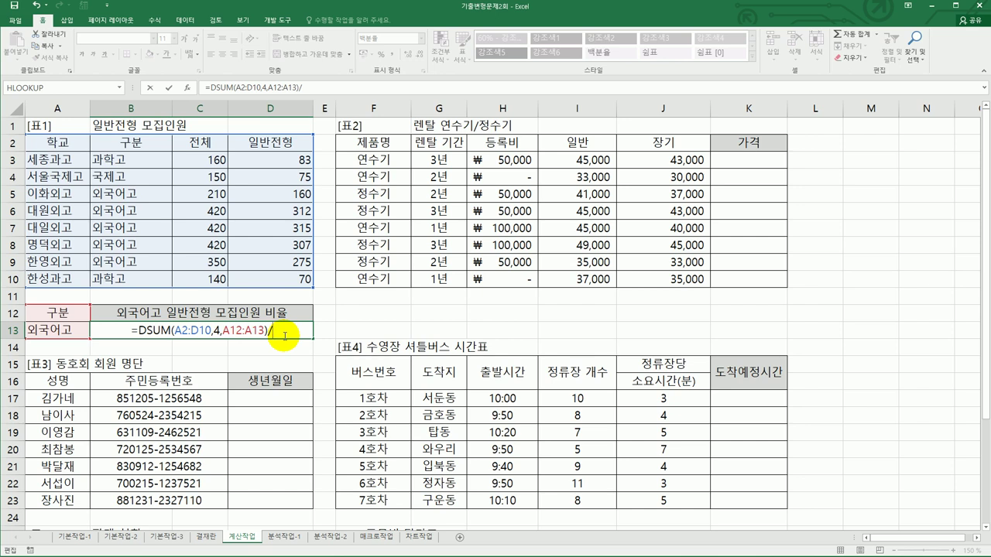
{"action": "type", "text": "SUM"}
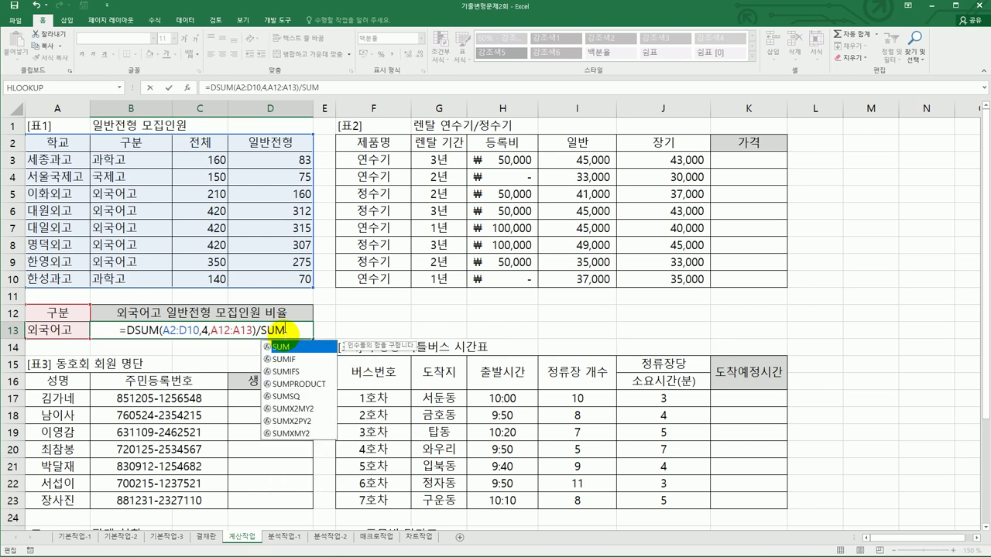
{"action": "type", "text": "("}
{"action": "left_click", "coordinate": [281, 160]}
{"action": "left_click_drag", "start_coordinate": [280, 161], "coordinate": [273, 282]}
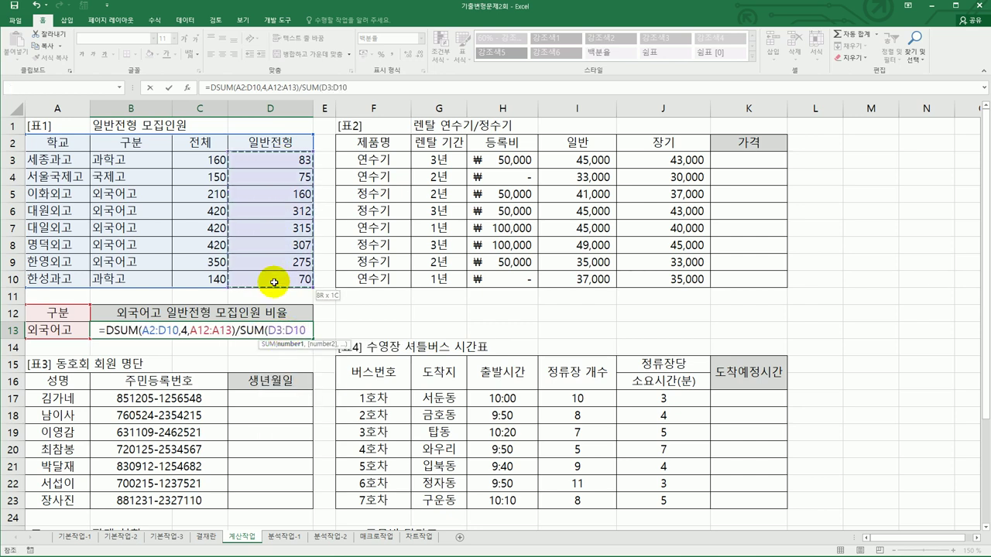
{"action": "type", "text": ")"}
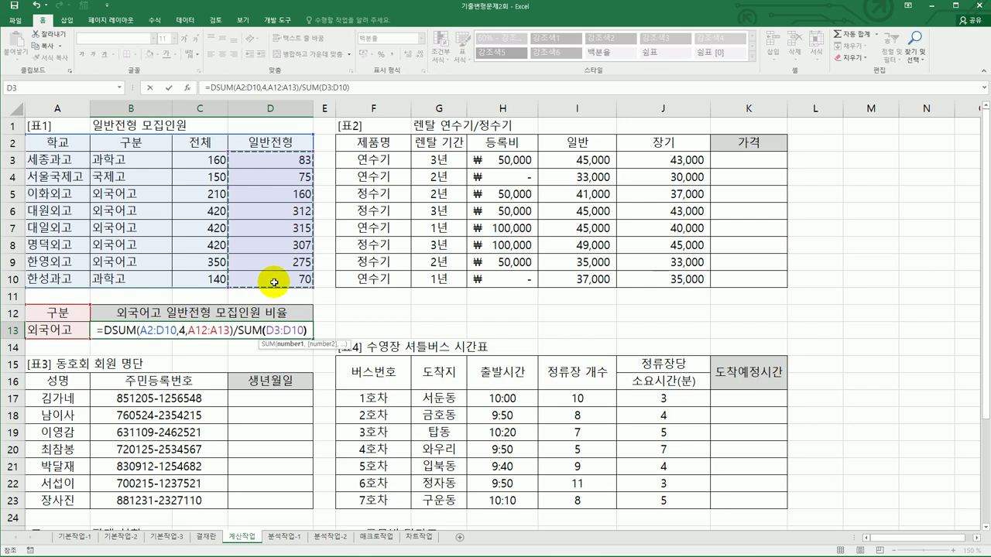
{"action": "key", "text": "Return"}
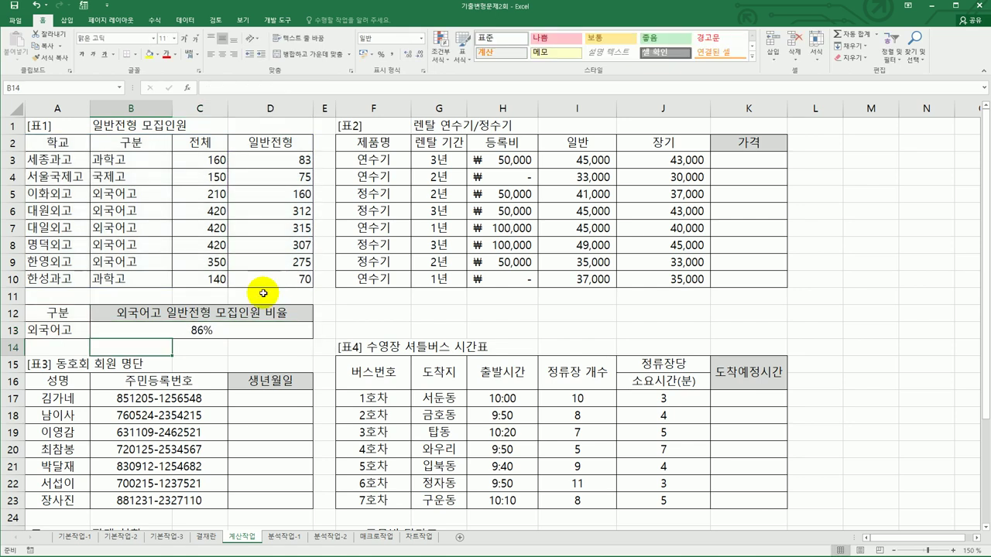
{"action": "left_click", "coordinate": [233, 334]}
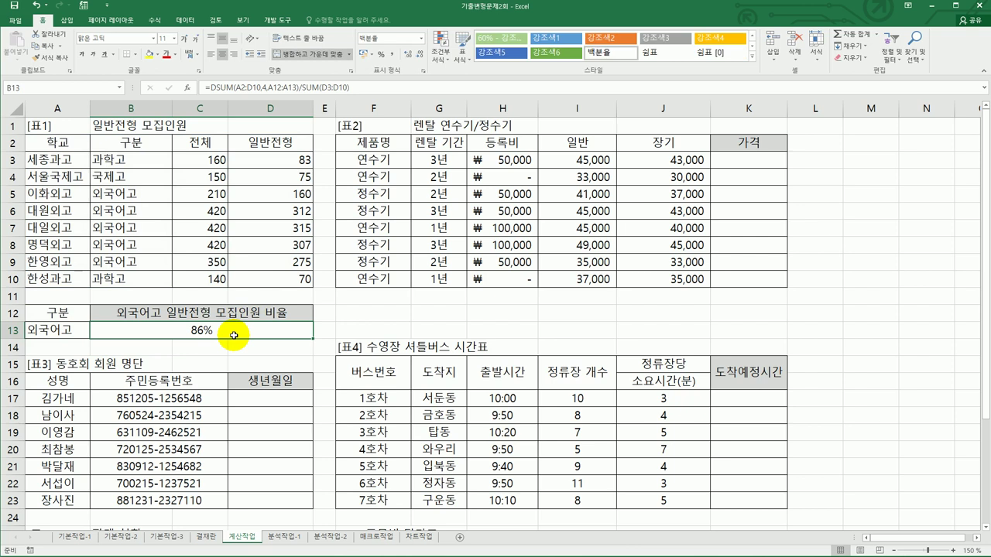
Enter =IF(G3>=3,J3,I3) in the 가격 cell K3 of 표2 and fill the formula down to K10.
{"action": "left_click", "coordinate": [737, 164]}
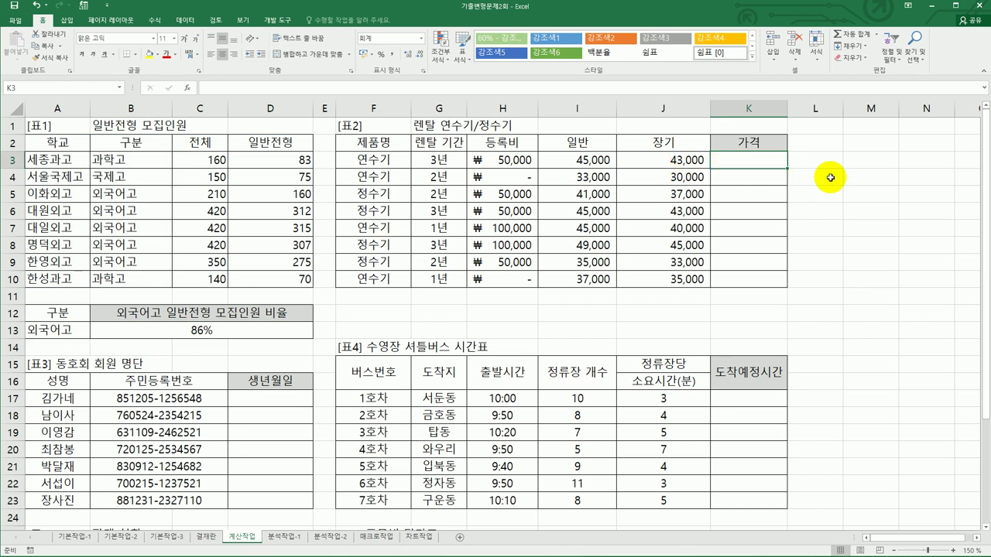
{"action": "type", "text": "="}
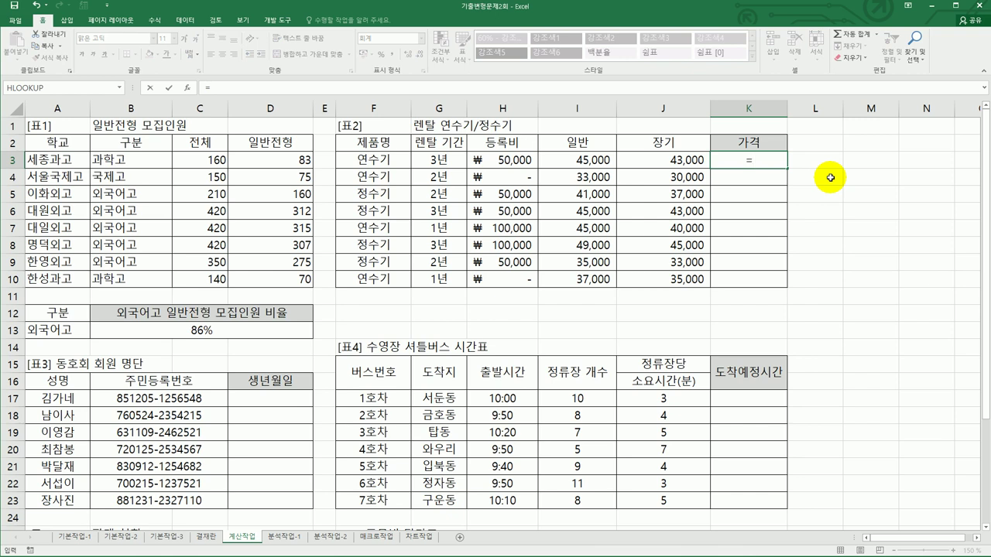
{"action": "type", "text": "IF("}
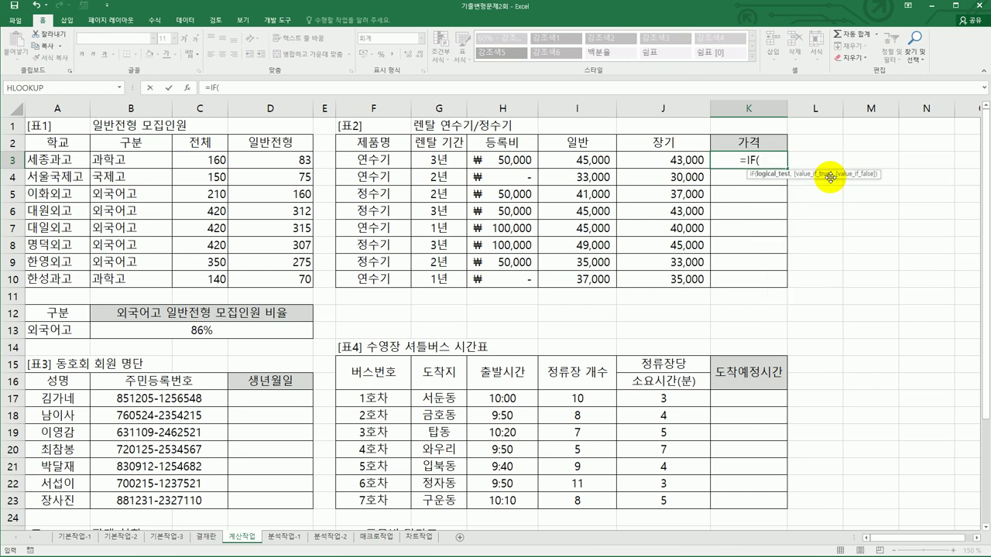
{"action": "left_click", "coordinate": [457, 160]}
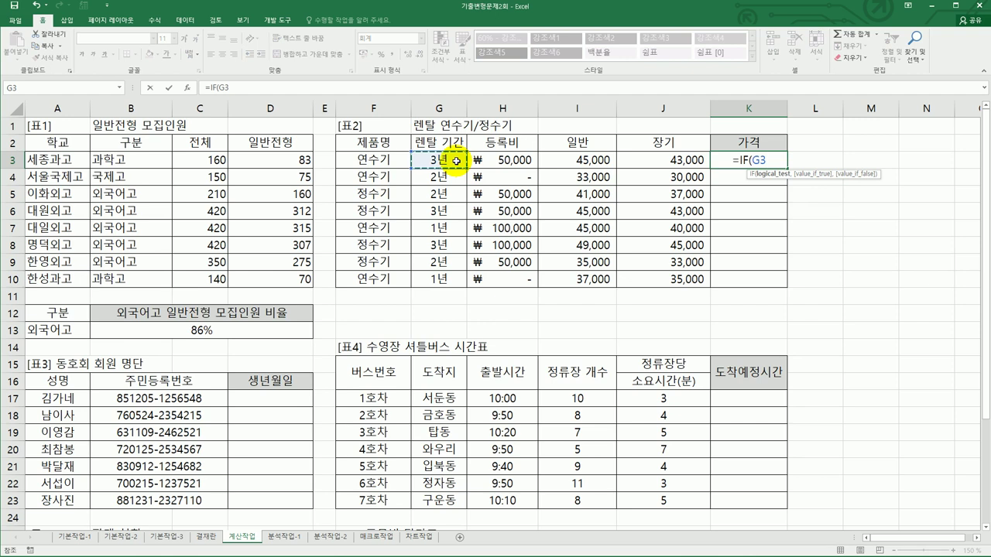
{"action": "type", "text": ">=3,"}
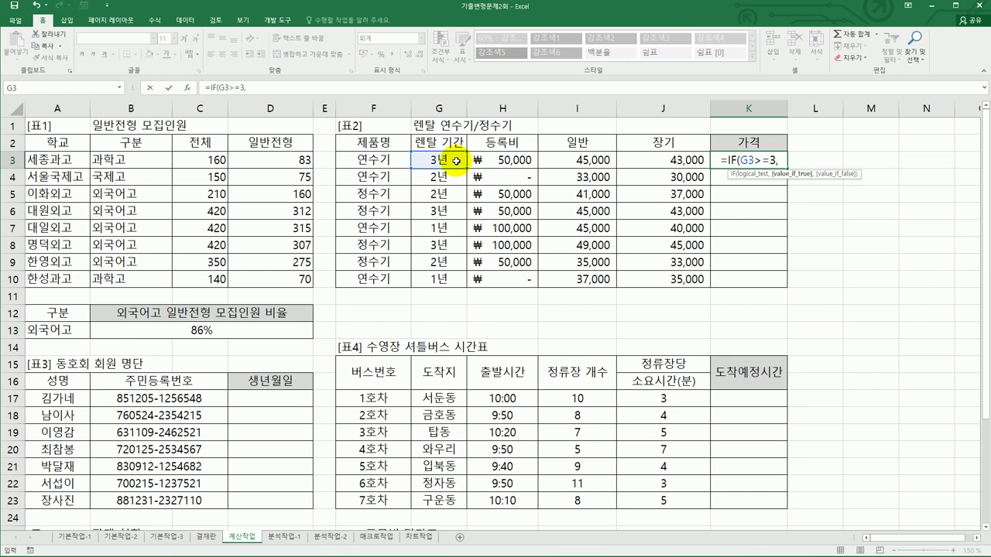
{"action": "left_click", "coordinate": [649, 159]}
{"action": "type", "text": ","}
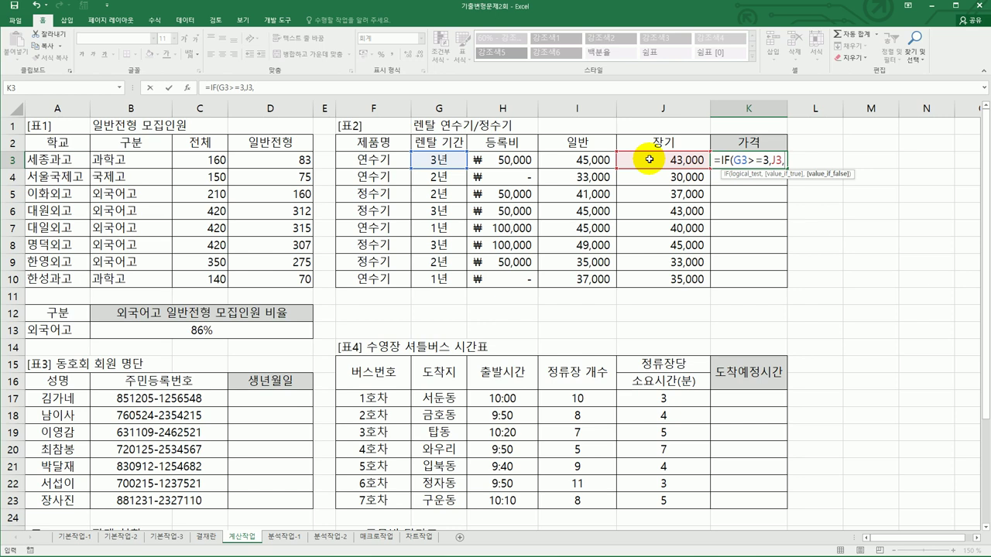
{"action": "left_click", "coordinate": [596, 159]}
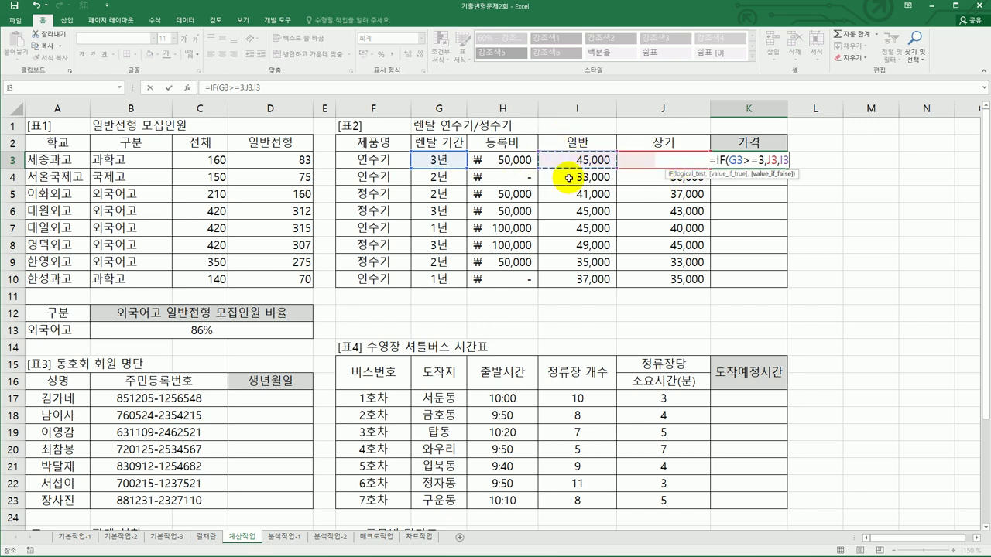
{"action": "type", "text": ")"}
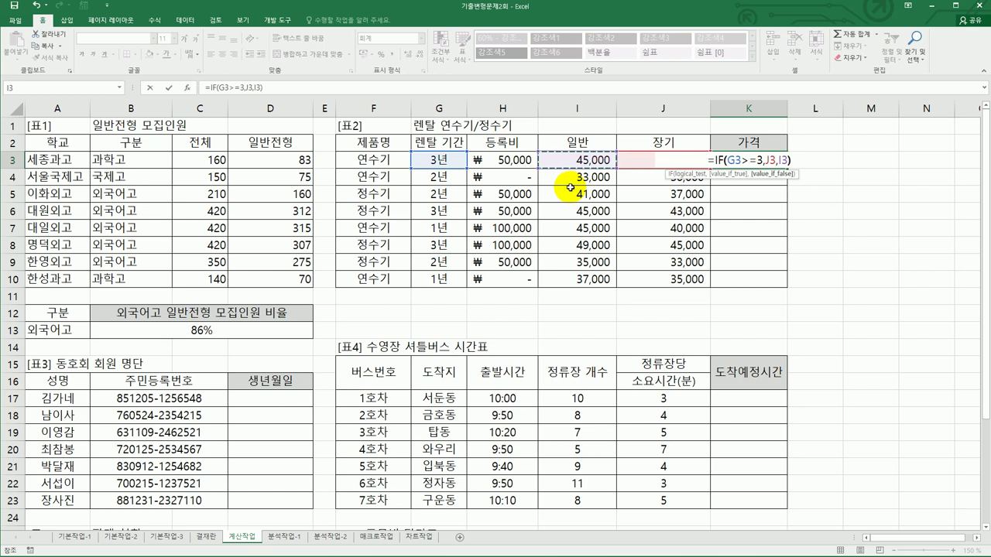
{"action": "key", "text": "Return"}
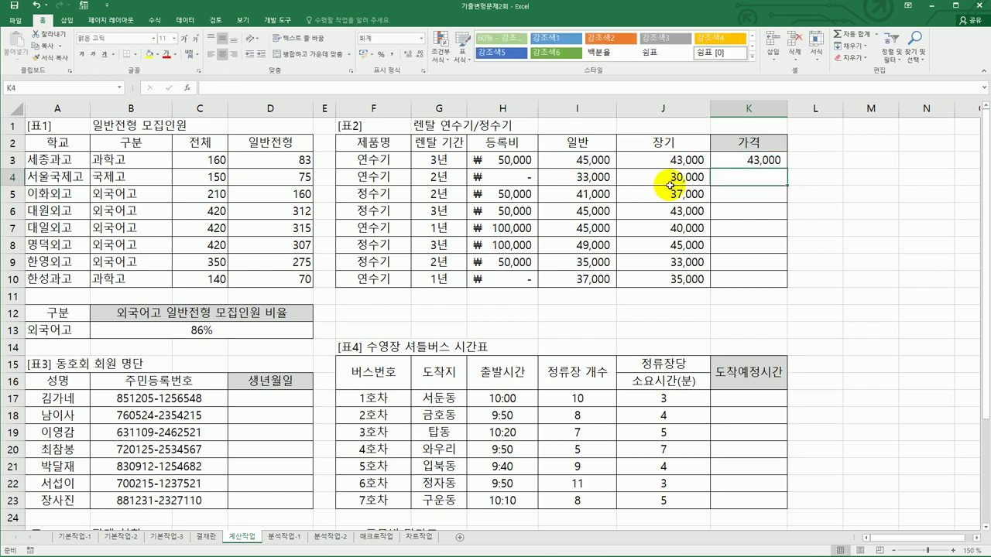
{"action": "left_click", "coordinate": [750, 160]}
{"action": "left_click_drag", "start_coordinate": [787, 165], "coordinate": [779, 287]}
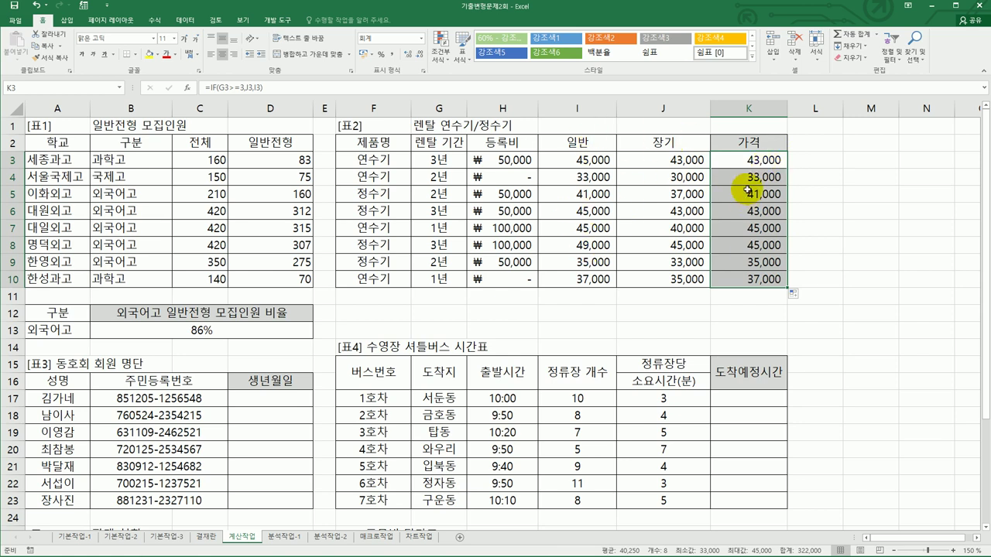
Change the 가격 formula in K3 of 표2 to =H3+12*IF(G3>=3,J3,I3) and fill it down to K10.
{"action": "left_click", "coordinate": [748, 163]}
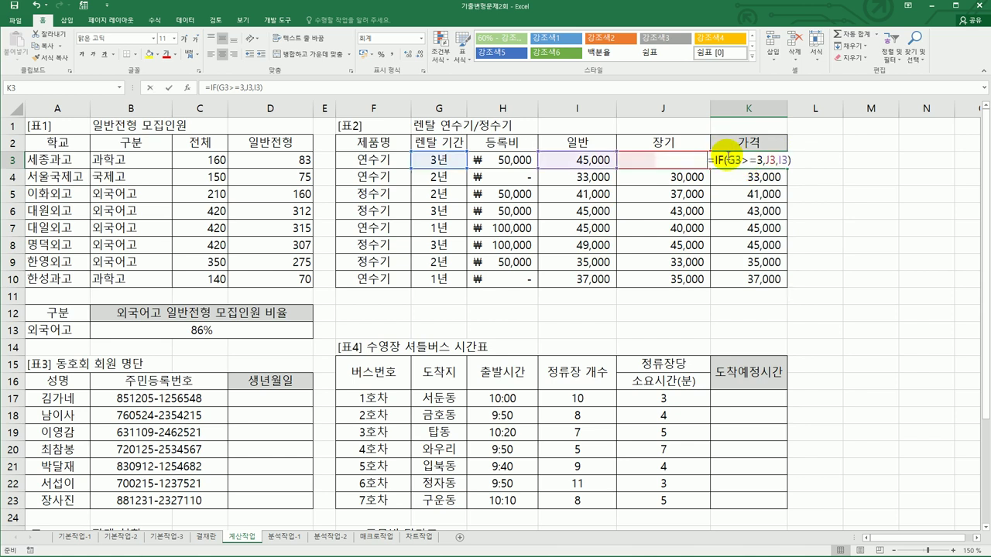
{"action": "double_click", "coordinate": [714, 160]}
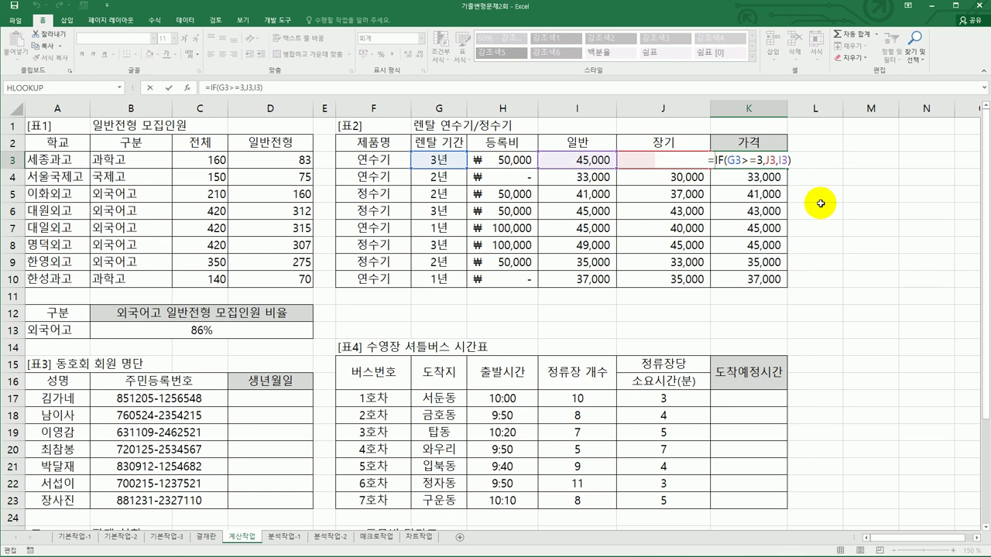
{"action": "left_click", "coordinate": [515, 164]}
{"action": "type", "text": "+"}
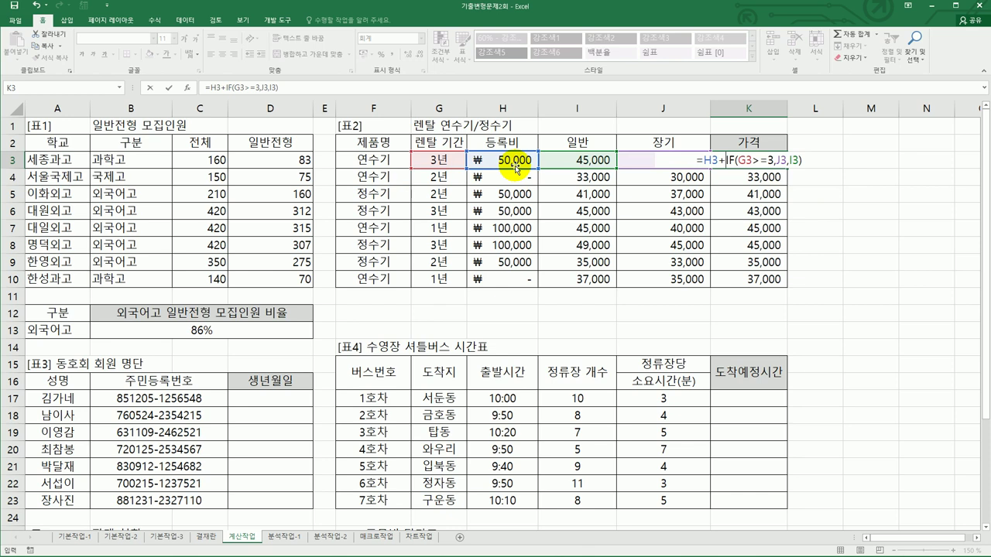
{"action": "type", "text": "12"}
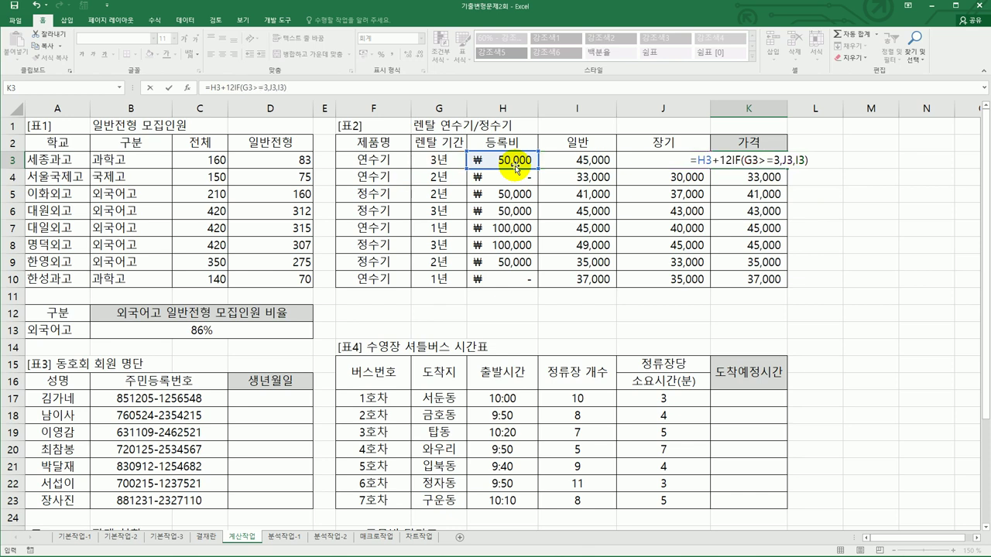
{"action": "type", "text": "*"}
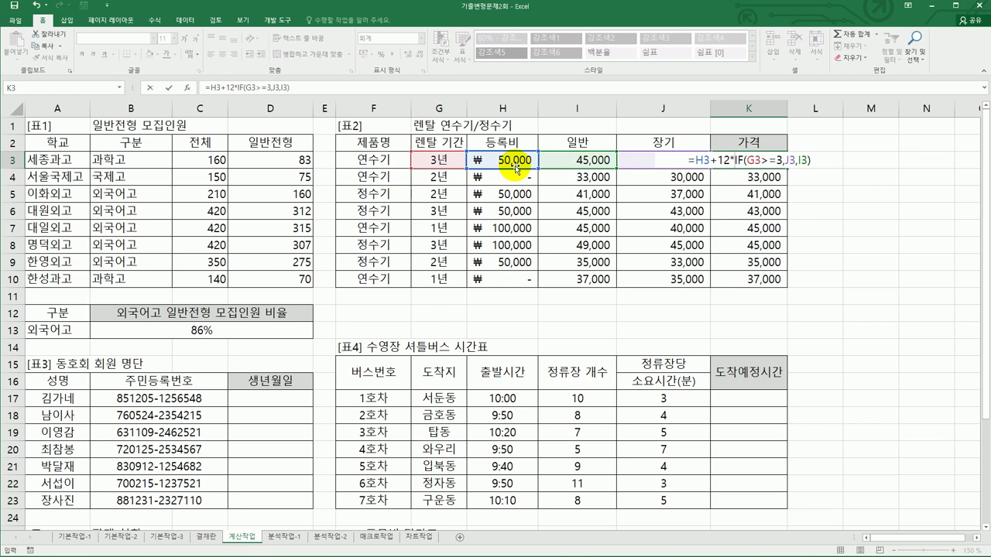
{"action": "key", "text": "Return"}
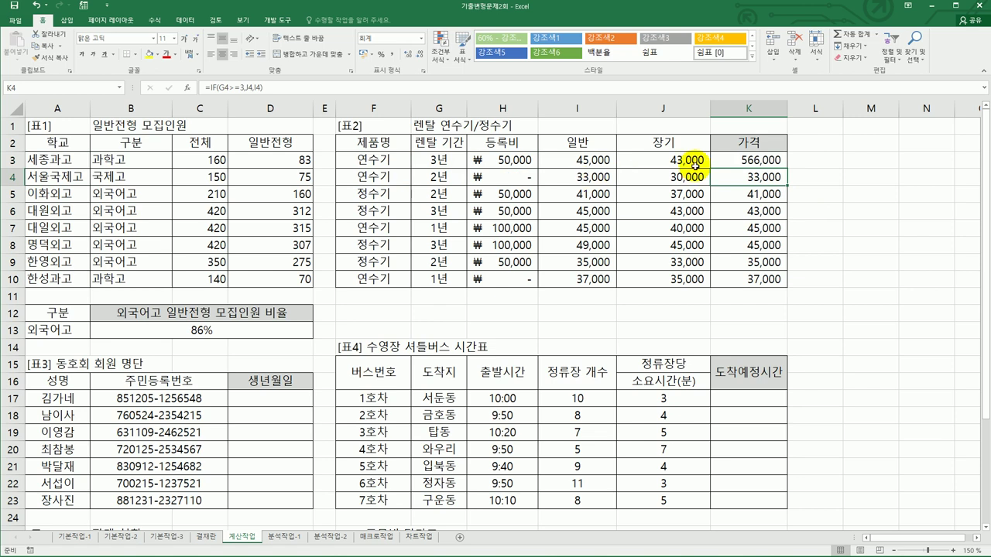
{"action": "left_click", "coordinate": [739, 159]}
{"action": "left_click_drag", "start_coordinate": [785, 169], "coordinate": [775, 284]}
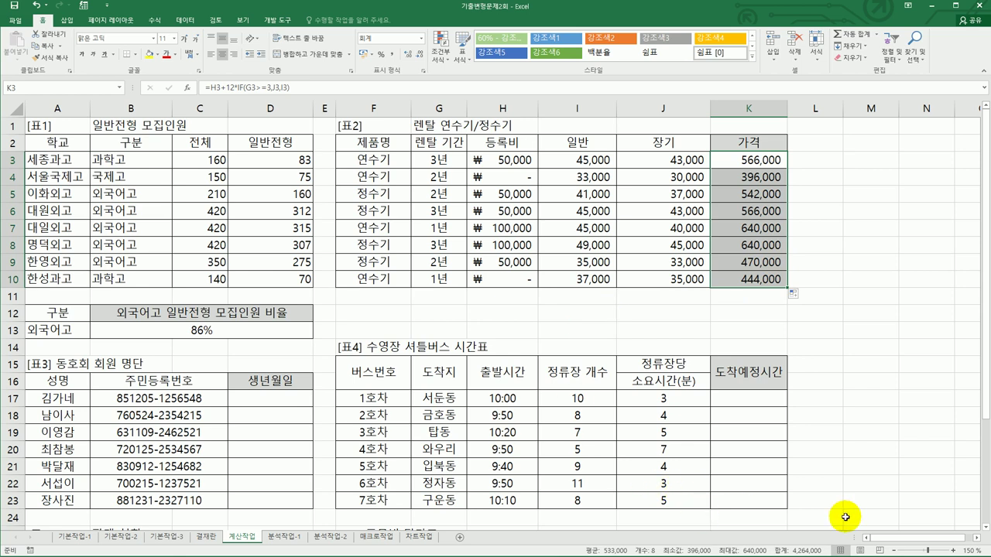
Start the 생년월일 formula in D17 of 표3 with =DATE(MID(B17,1,2), taking the year from the 주민등록번호.
{"action": "scroll", "coordinate": [250, 473], "scroll_direction": "down", "scroll_amount": 1}
{"action": "scroll", "coordinate": [250, 473], "scroll_direction": "down", "scroll_amount": 2}
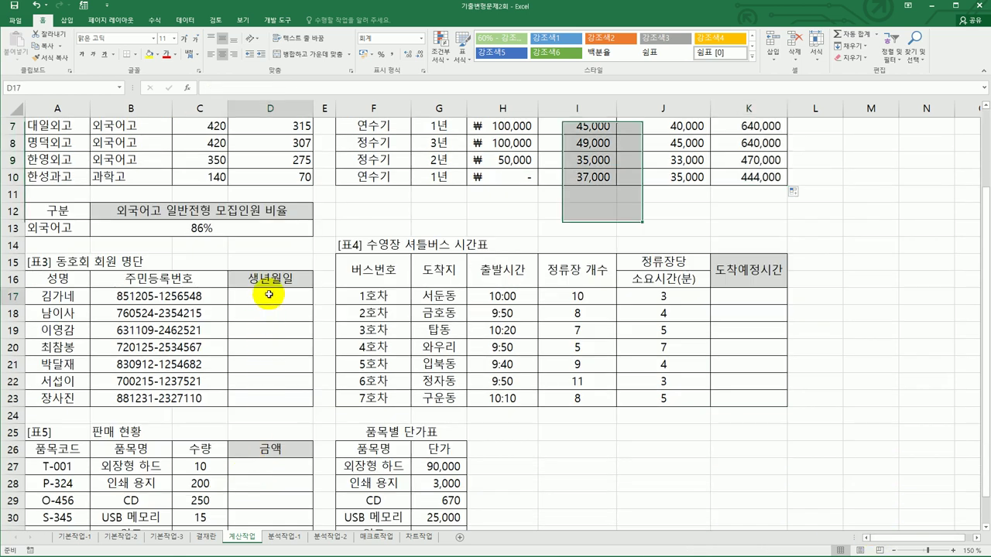
{"action": "left_click", "coordinate": [267, 296]}
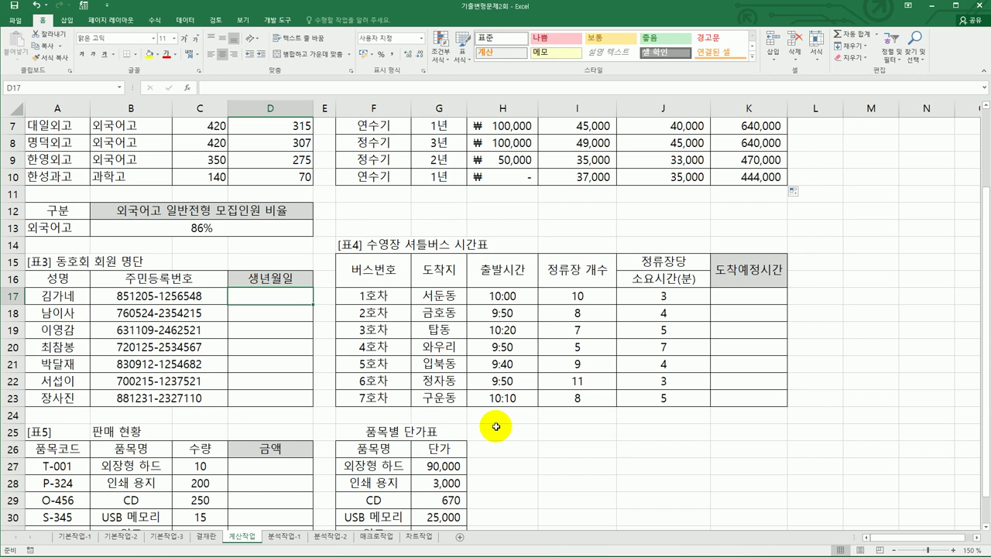
{"action": "type", "text": "=DA"}
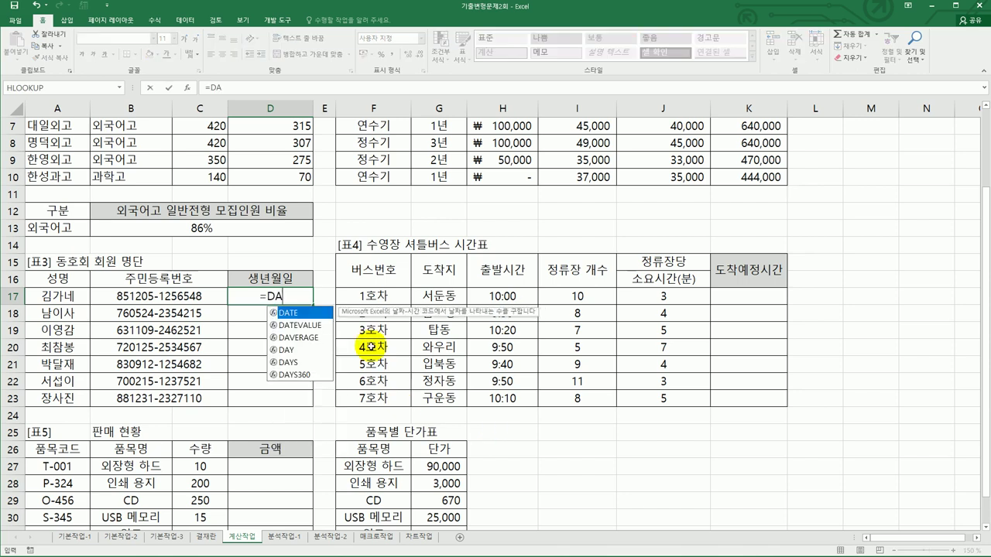
{"action": "double_click", "coordinate": [328, 318]}
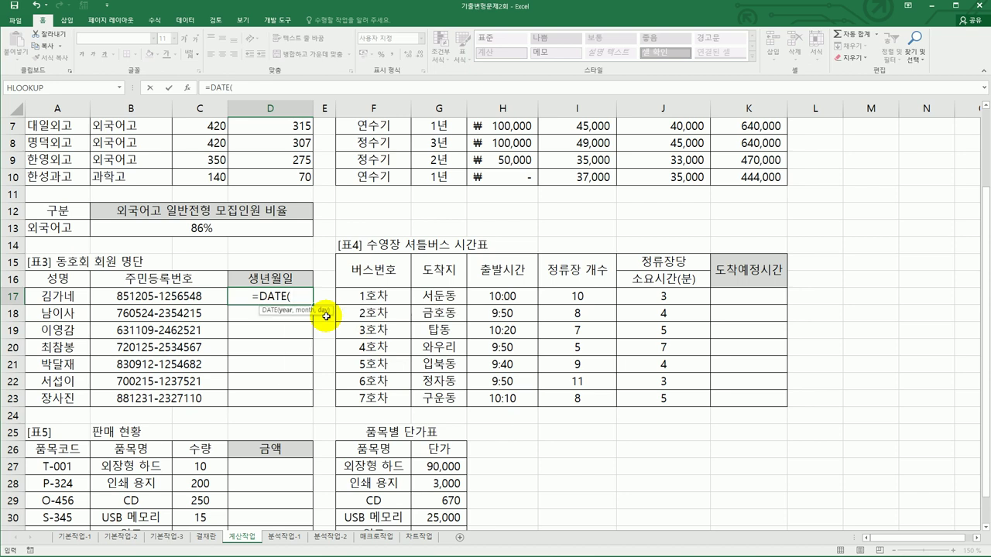
{"action": "type", "text": "M"}
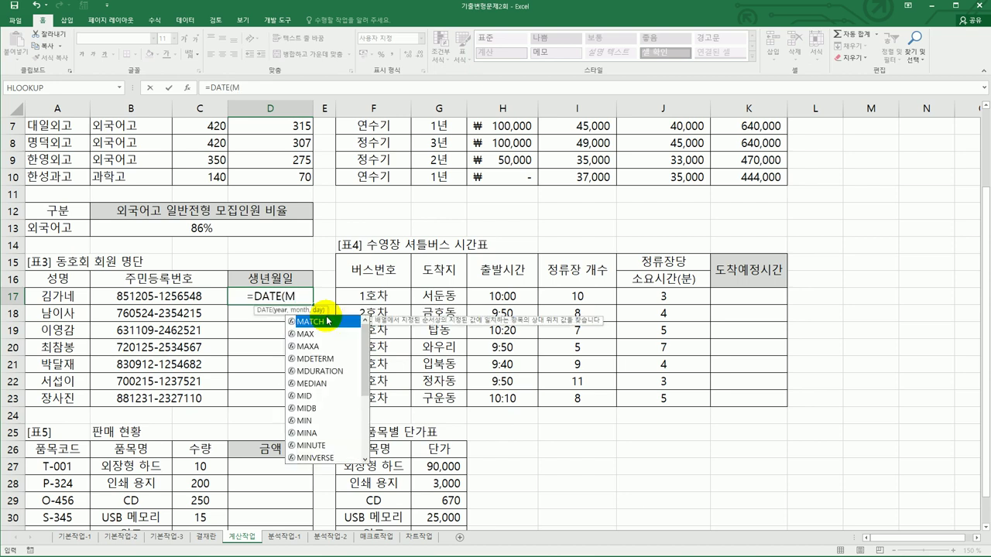
{"action": "type", "text": "ID"}
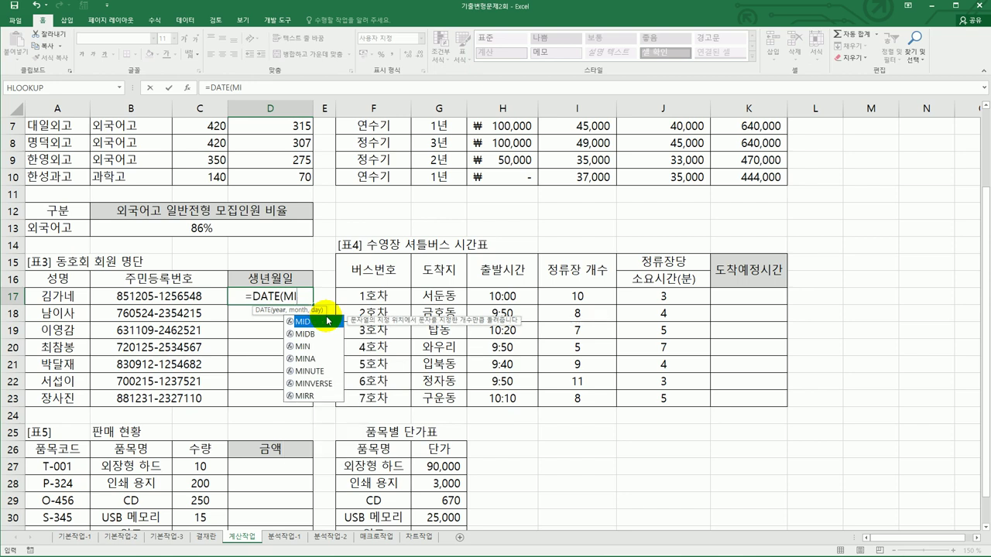
{"action": "double_click", "coordinate": [300, 322]}
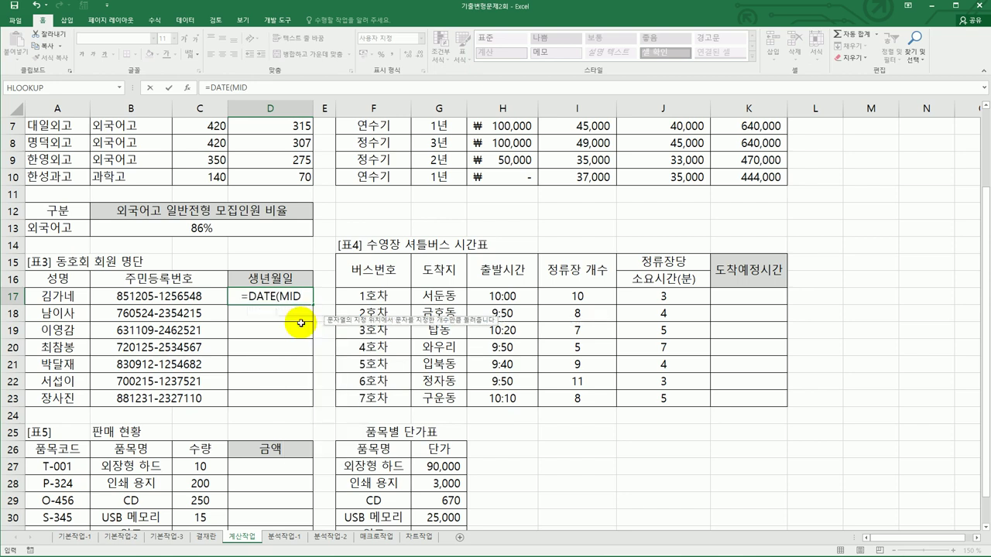
{"action": "left_click", "coordinate": [149, 294]}
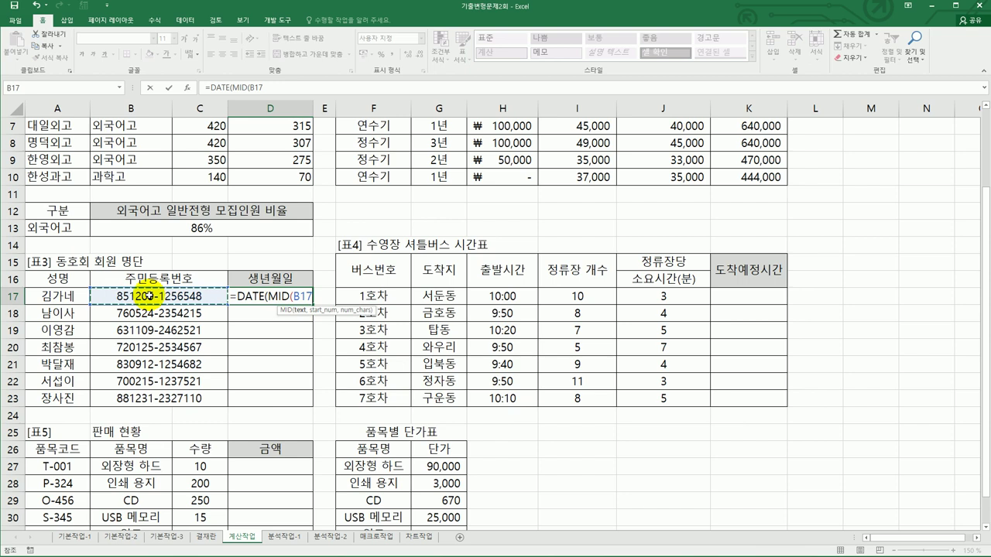
{"action": "type", "text": ","}
{"action": "type", "text": "1"}
{"action": "type", "text": ",2"}
{"action": "type", "text": ")"}
{"action": "type", "text": ","}
Add MID(B17,3,2) as the month argument of the DATE formula in D17.
{"action": "type", "text": "MID"}
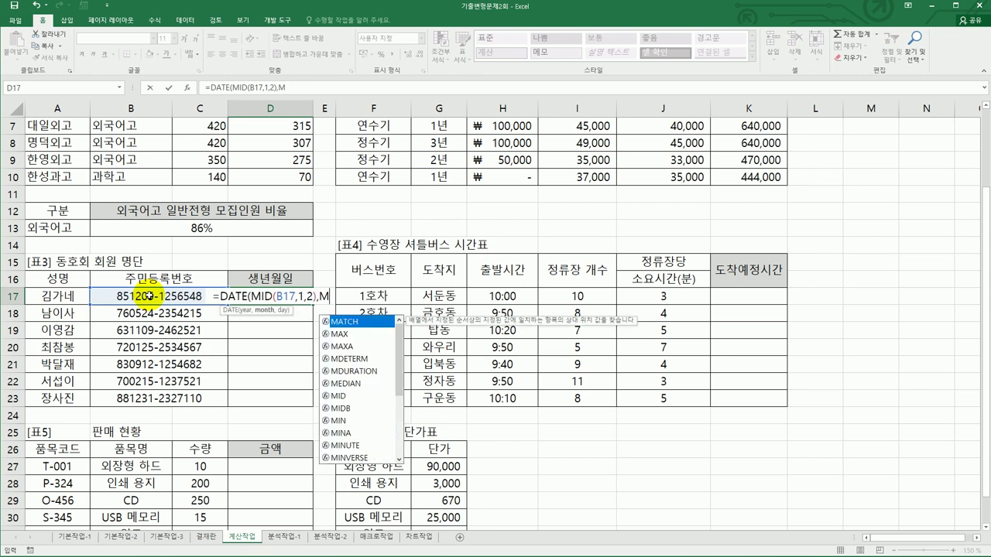
{"action": "type", "text": "("}
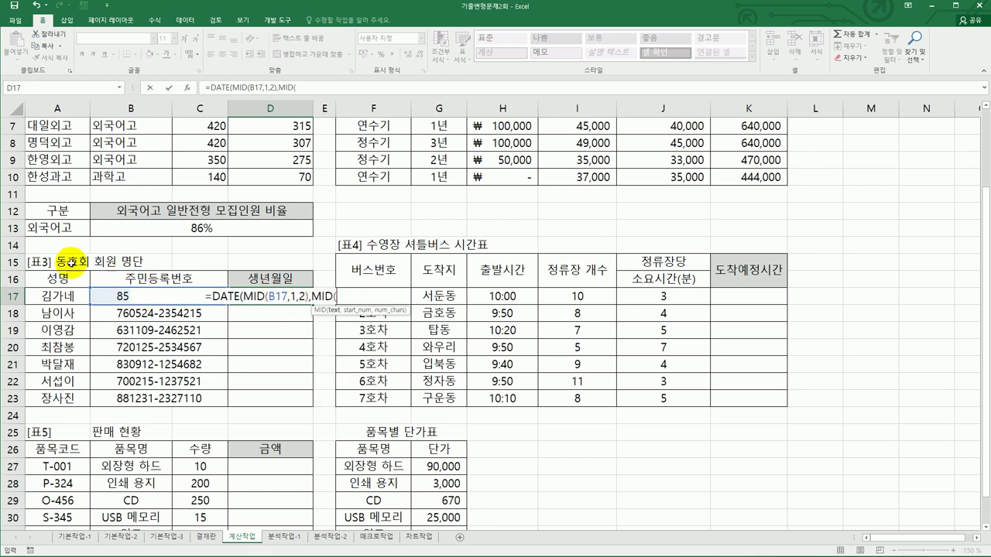
{"action": "left_click", "coordinate": [104, 299]}
{"action": "type", "text": ","}
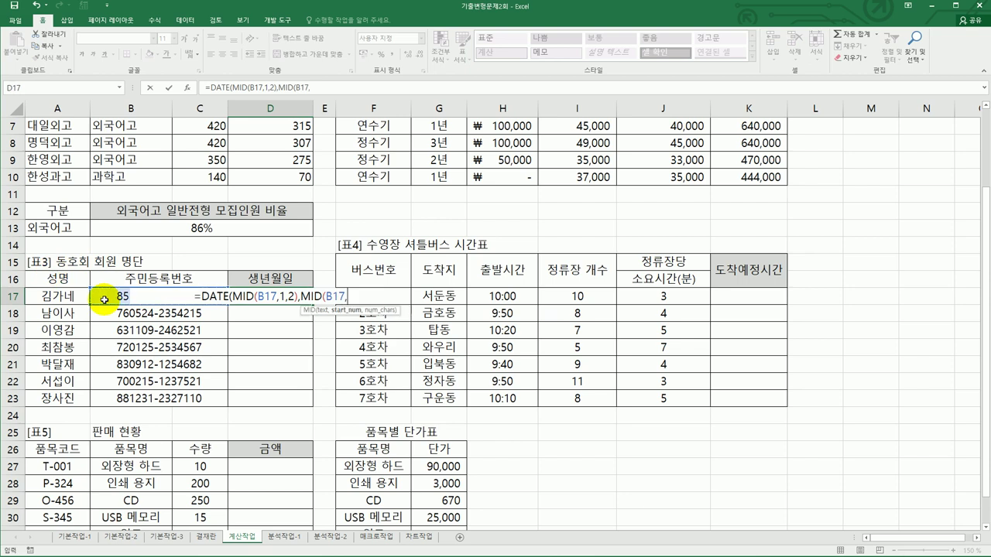
{"action": "type", "text": "3,2"}
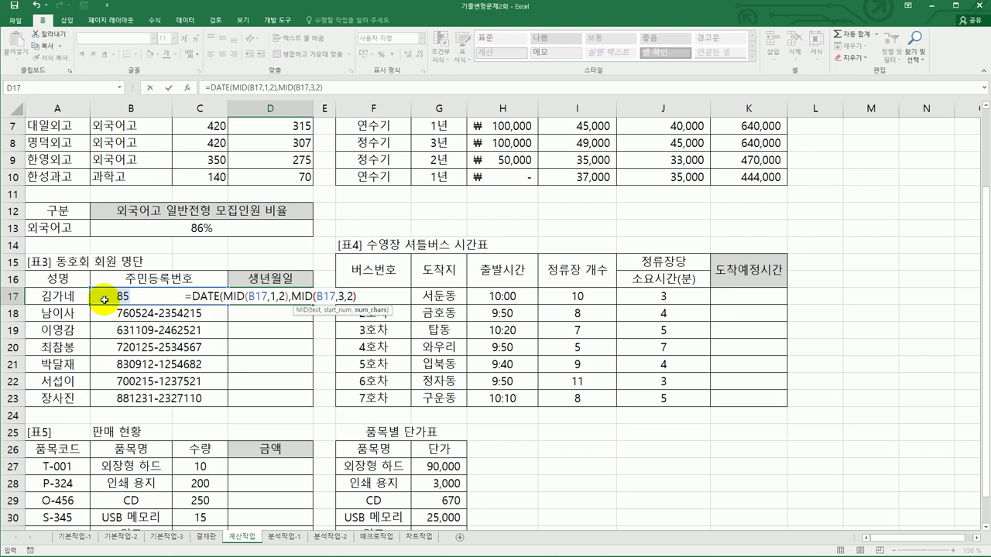
Add MID(B17,5,2) as the day, completing =DATE(MID(B17,1,2),MID(B17,3,2),MID(B17,5,2)) in D17, and fill the formula down to D23.
{"action": "type", "text": "),MID("}
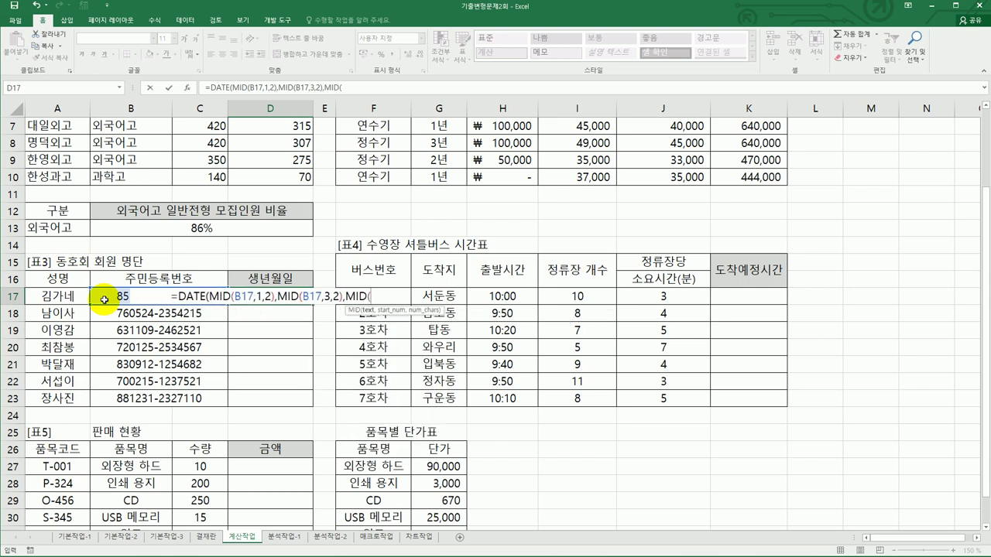
{"action": "left_click", "coordinate": [104, 299]}
{"action": "type", "text": ","}
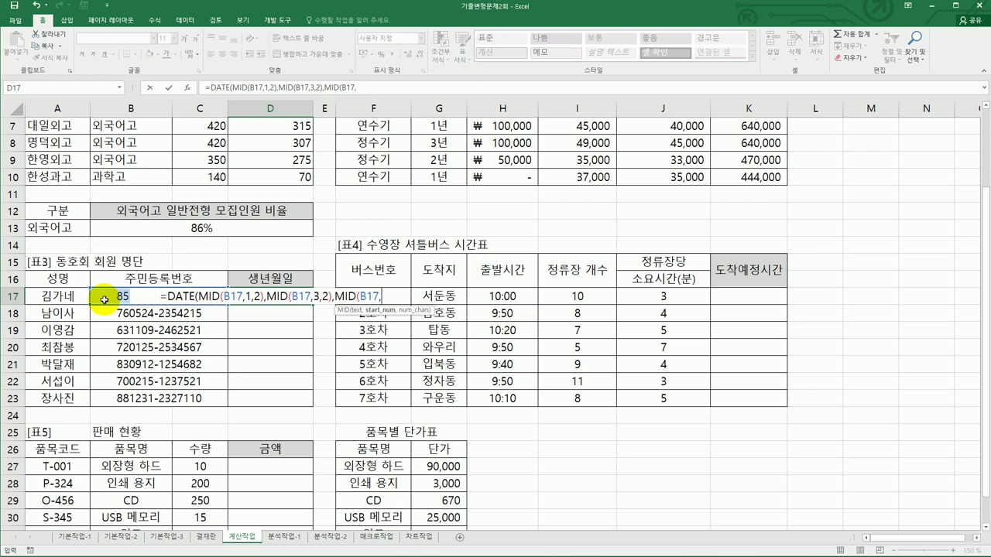
{"action": "type", "text": "5"}
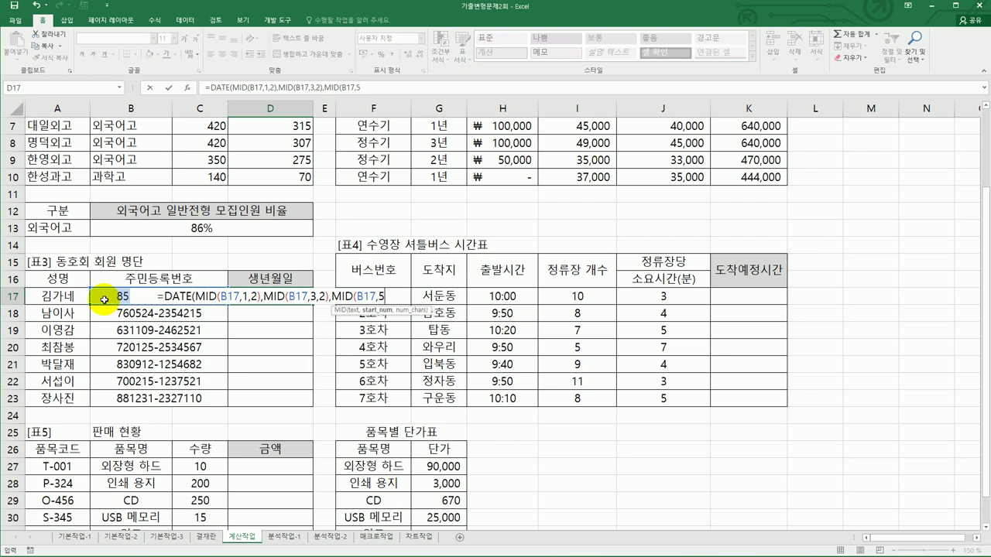
{"action": "type", "text": ",2"}
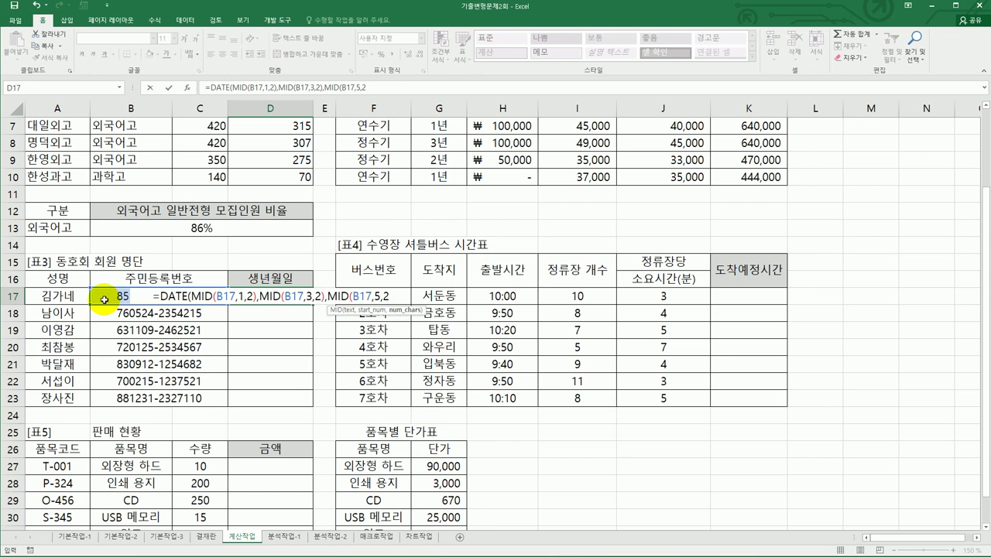
{"action": "type", "text": "))"}
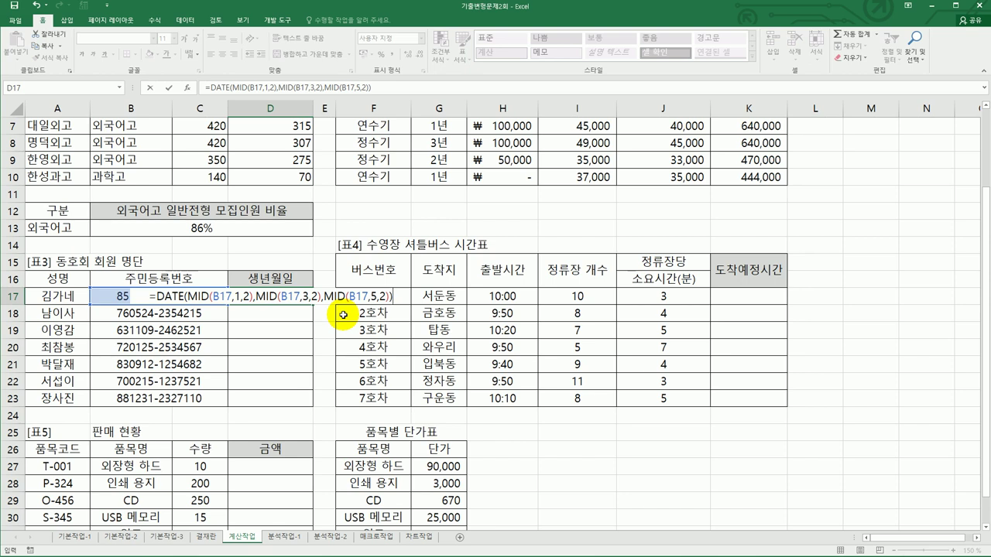
{"action": "key", "text": "ctrl+Return"}
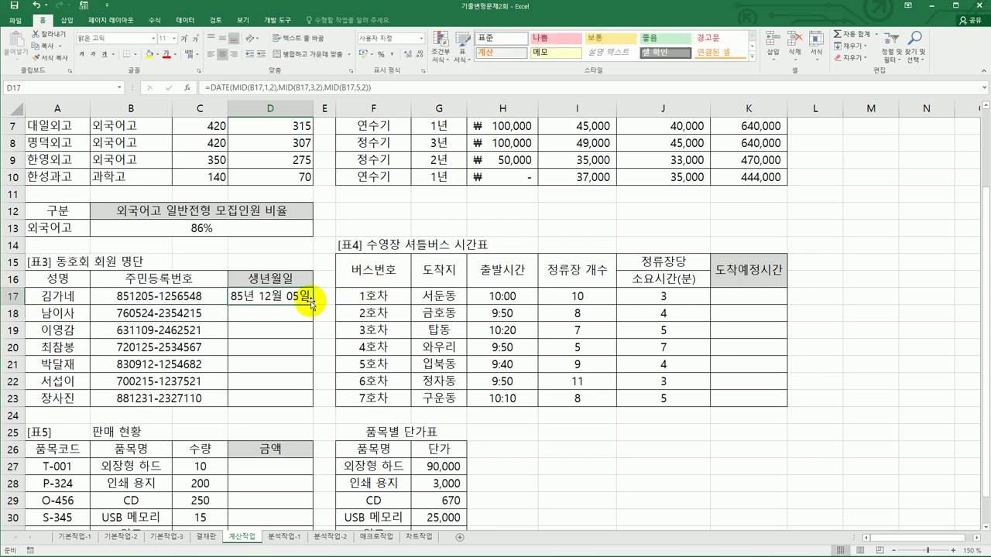
{"action": "left_click_drag", "start_coordinate": [312, 304], "coordinate": [302, 400]}
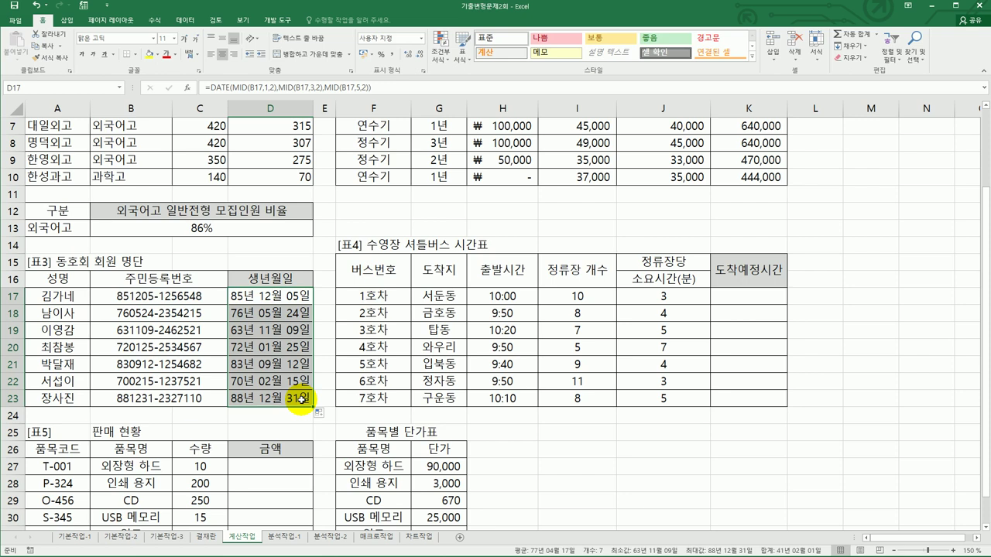
Examine 표4's 출발시간, 정류장 개수 and 소요시간(분) columns as the inputs for the 도착예정시간 calculation.
{"action": "left_click", "coordinate": [749, 296]}
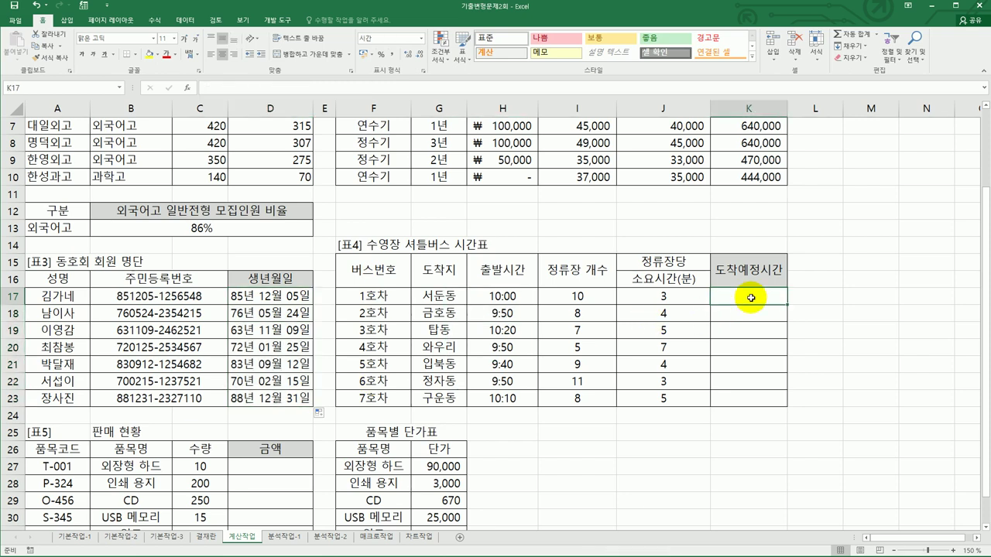
{"action": "left_click", "coordinate": [489, 271]}
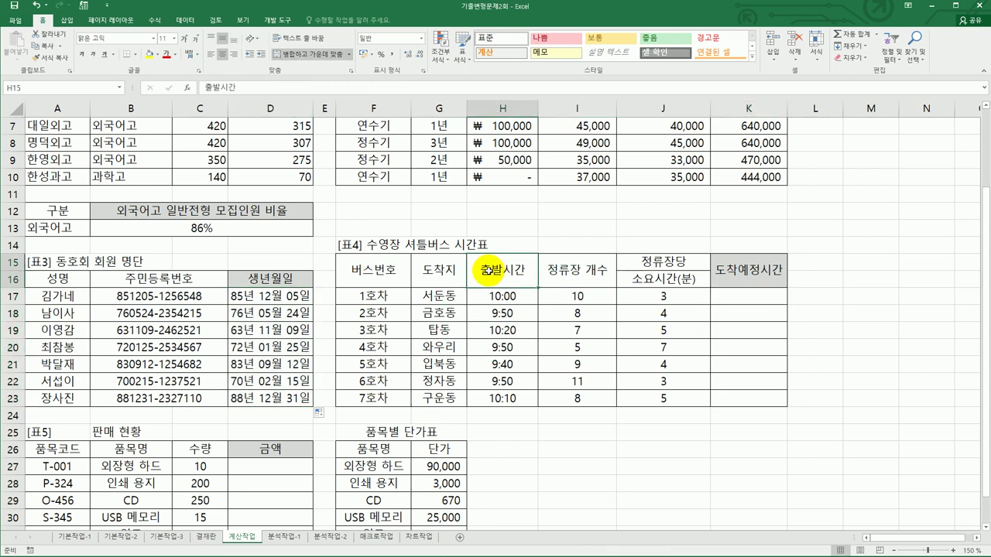
{"action": "left_click", "coordinate": [556, 273]}
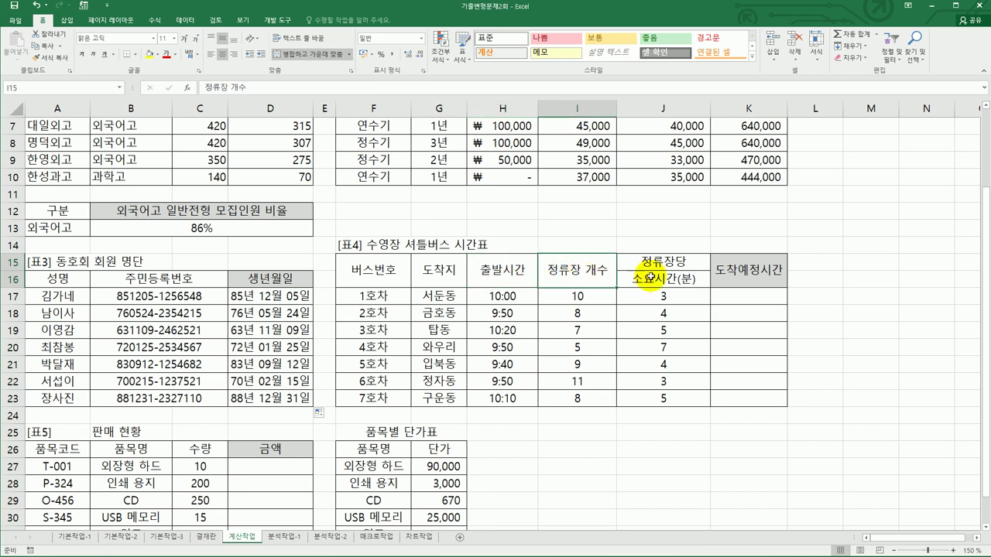
{"action": "left_click", "coordinate": [652, 278]}
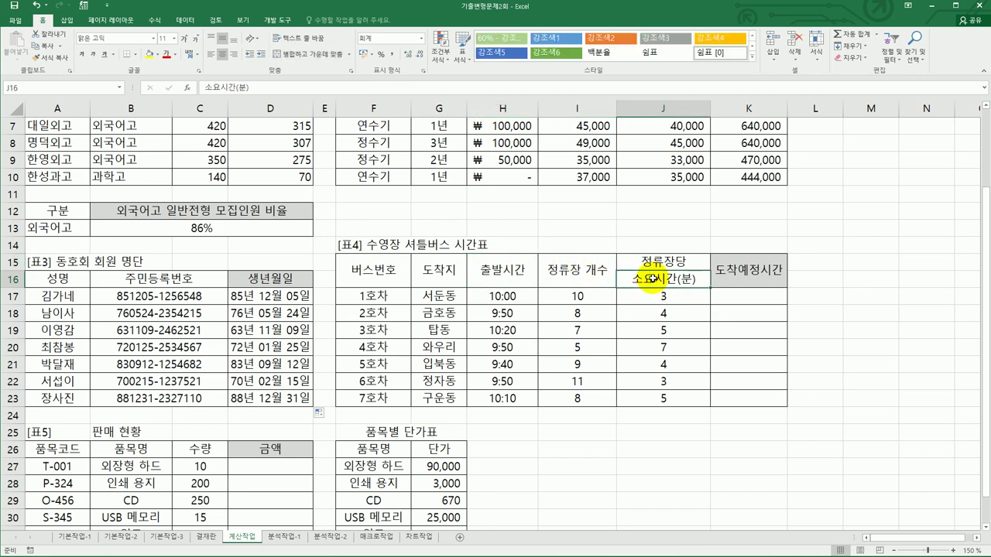
{"action": "left_click", "coordinate": [733, 294]}
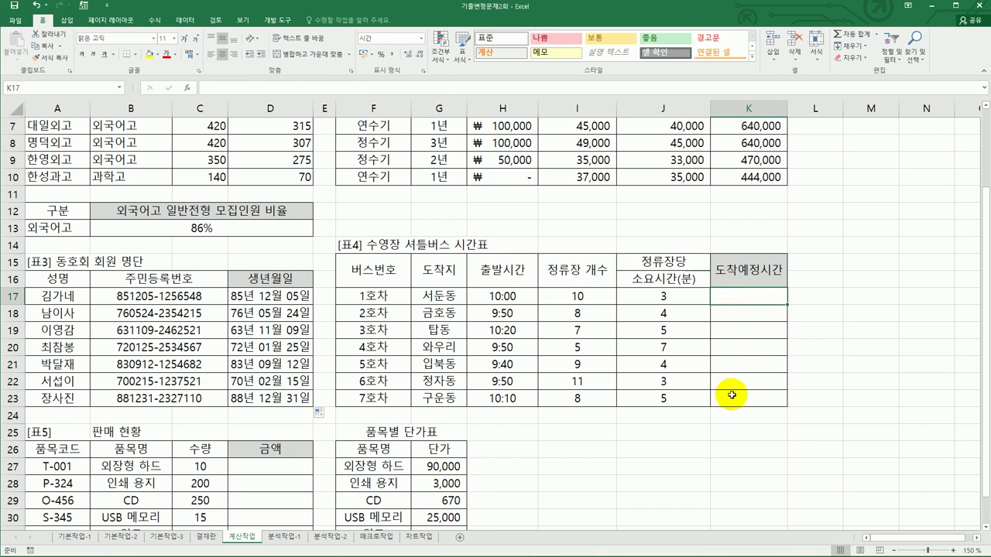
{"action": "left_click", "coordinate": [511, 296]}
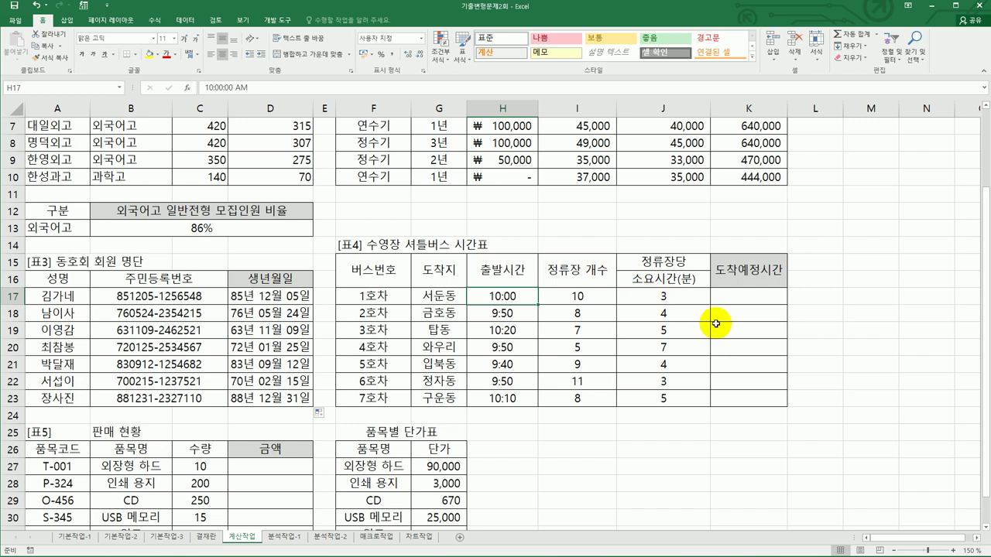
Start the 도착예정시간 formula in K17 of 표4 with =TIME(HOUR(H17), taking the hour from the 출발시간.
{"action": "left_click", "coordinate": [747, 297]}
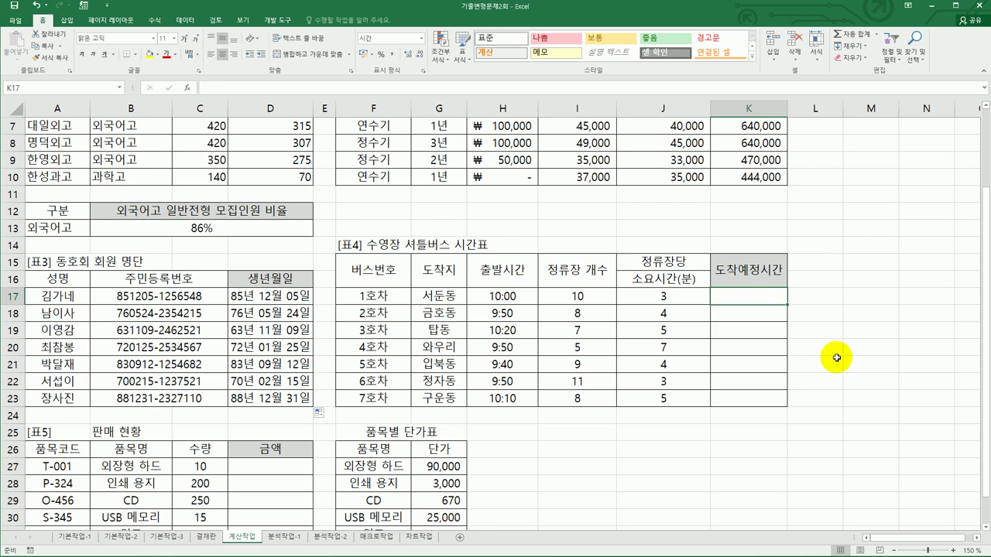
{"action": "type", "text": "="}
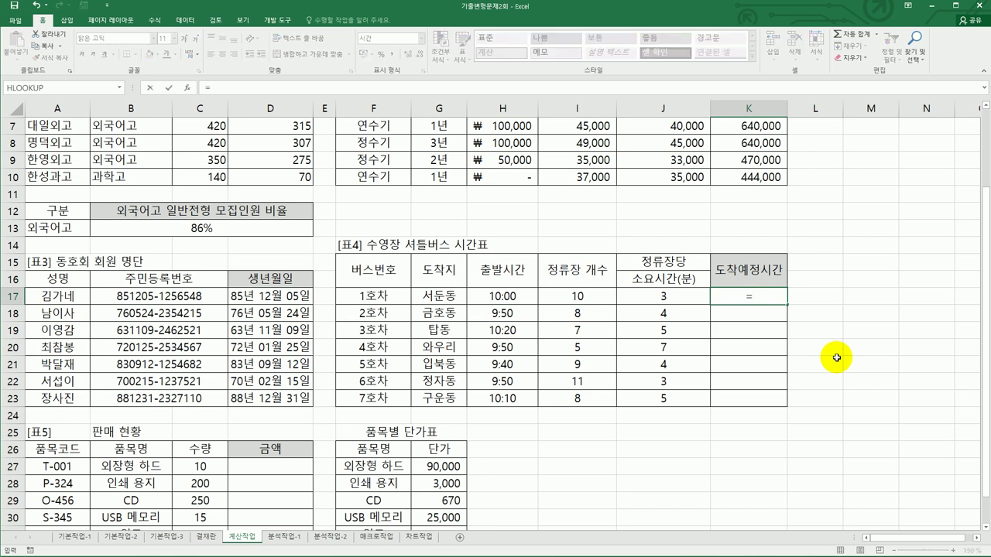
{"action": "type", "text": "TIM"}
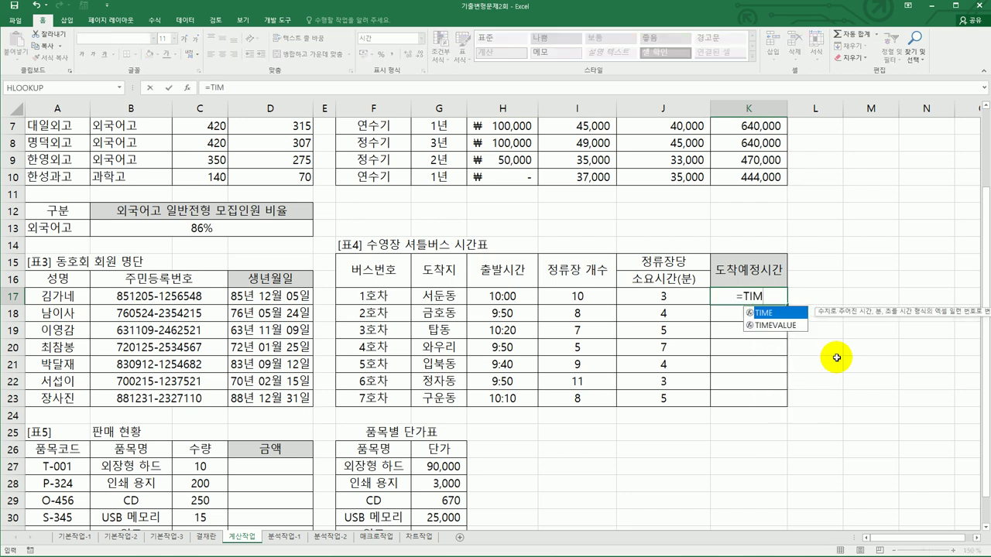
{"action": "key", "text": "Tab"}
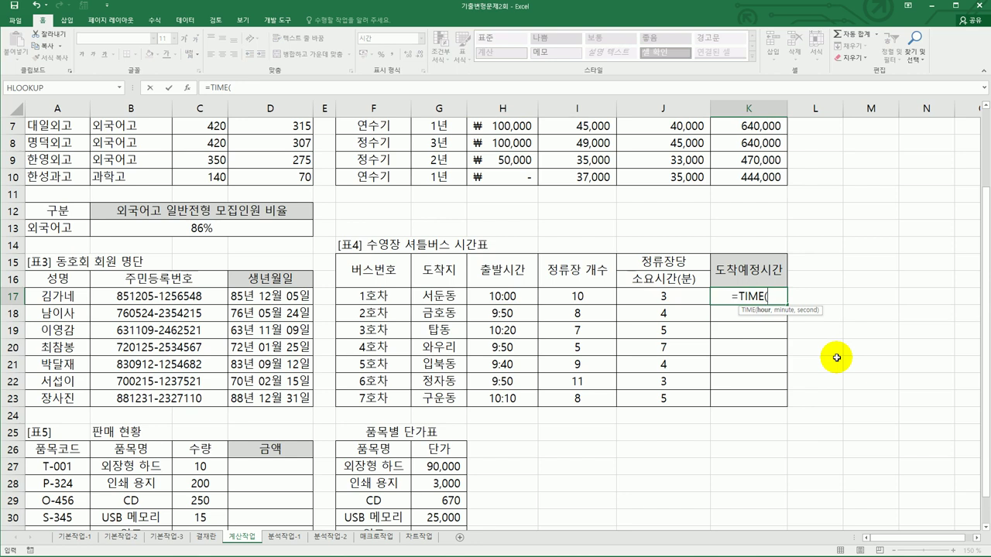
{"action": "type", "text": "HO"}
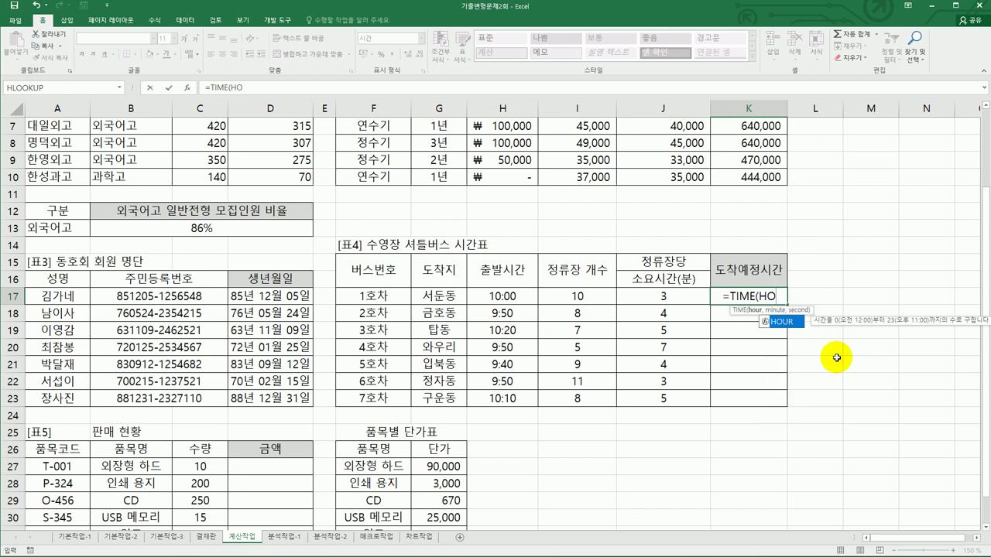
{"action": "key", "text": "Tab"}
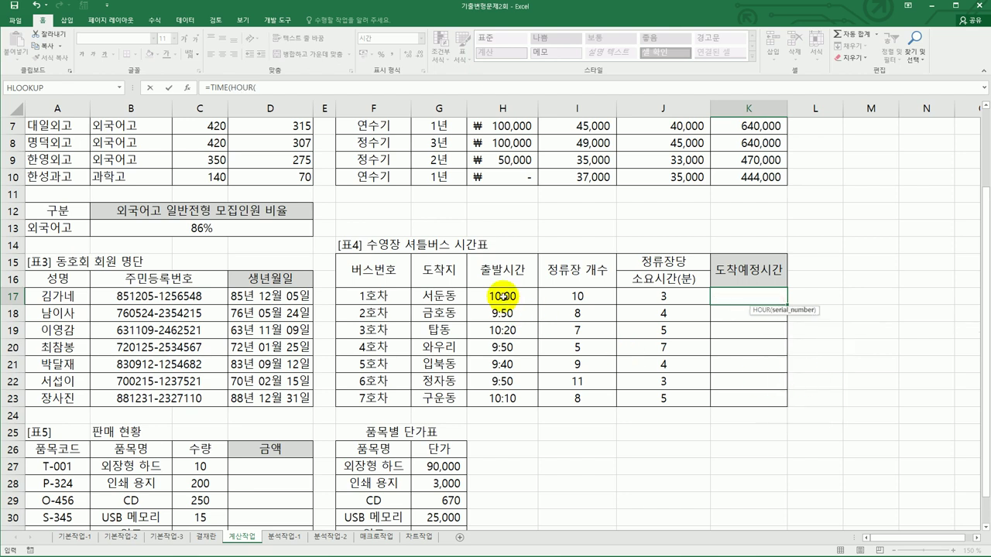
{"action": "left_click", "coordinate": [502, 296]}
{"action": "type", "text": ")"}
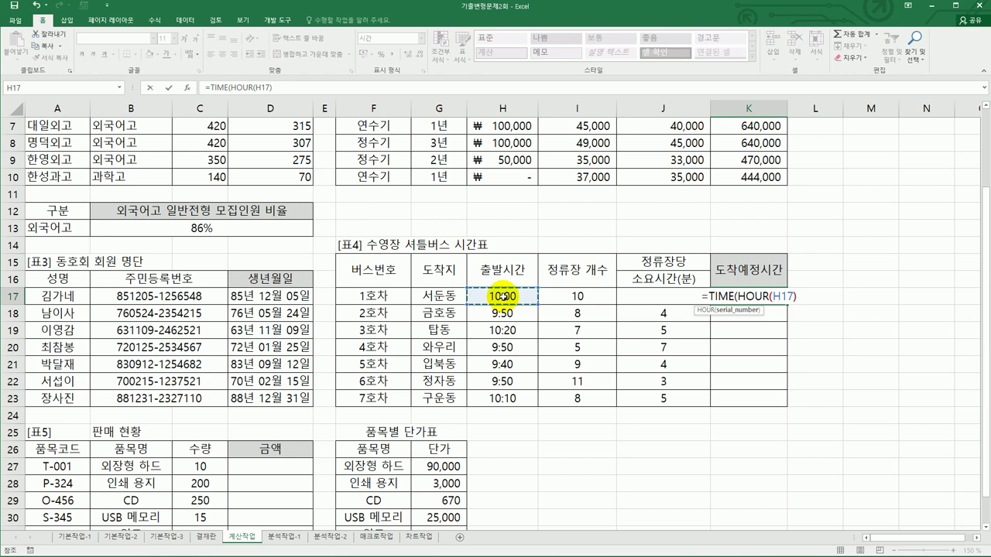
Add MINUTE(H17)+(I17*J17) as the minute argument of the TIME formula in K17.
{"action": "type", "text": ",MIN"}
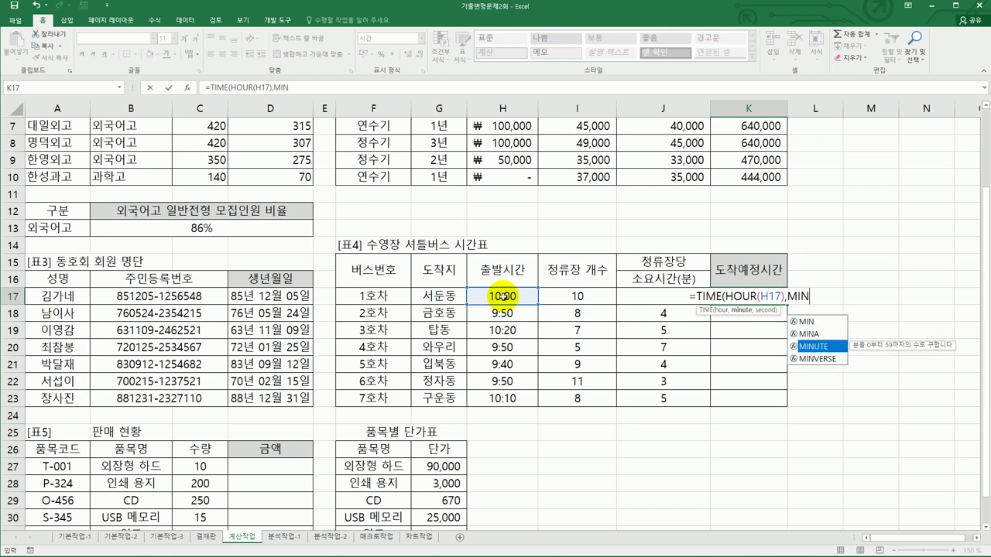
{"action": "key", "text": "Tab"}
{"action": "left_click", "coordinate": [503, 296]}
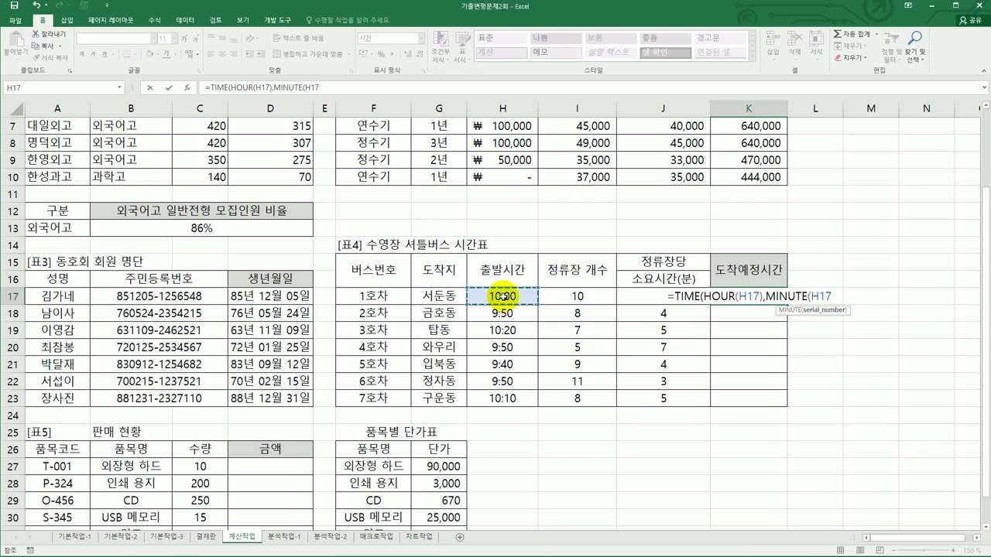
{"action": "type", "text": ")+"}
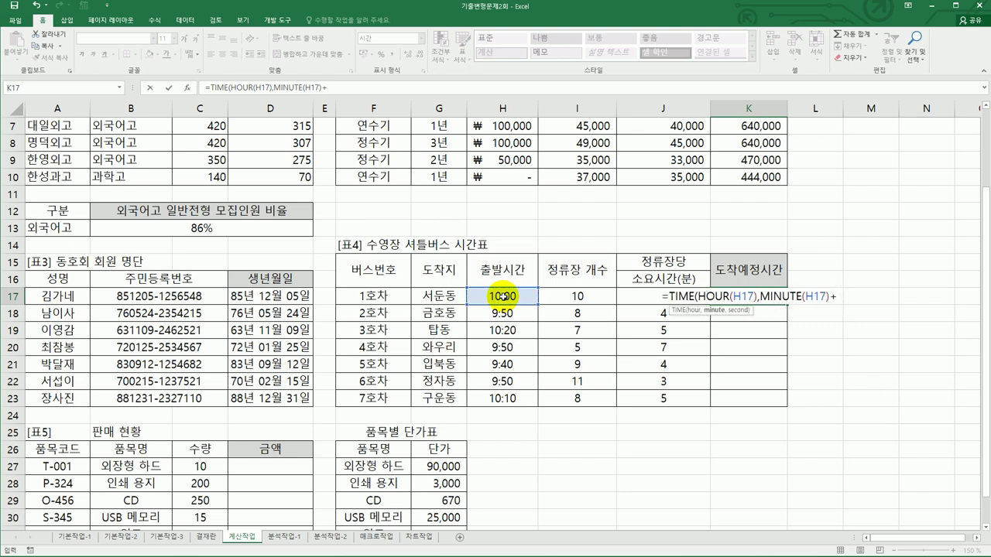
{"action": "type", "text": "("}
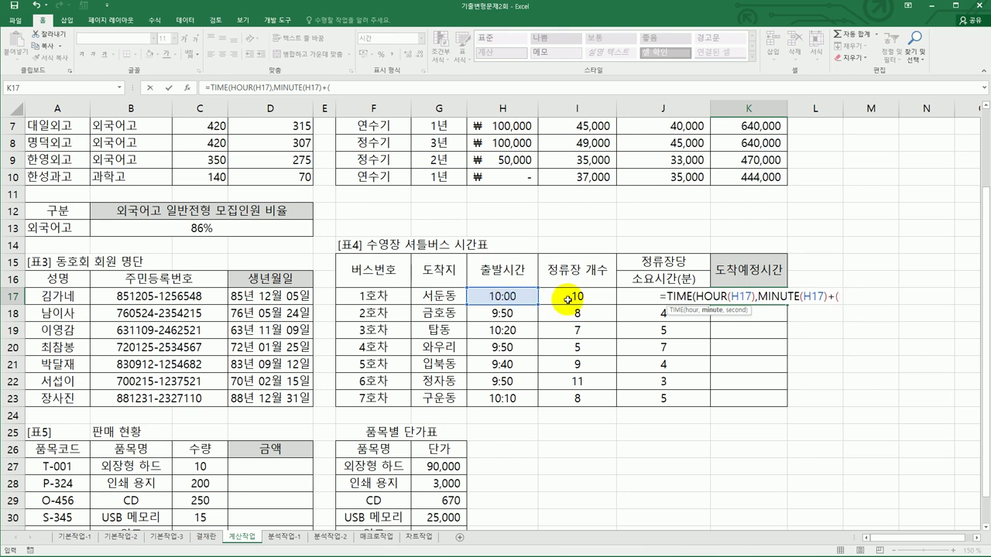
{"action": "left_click", "coordinate": [569, 299]}
{"action": "type", "text": "*"}
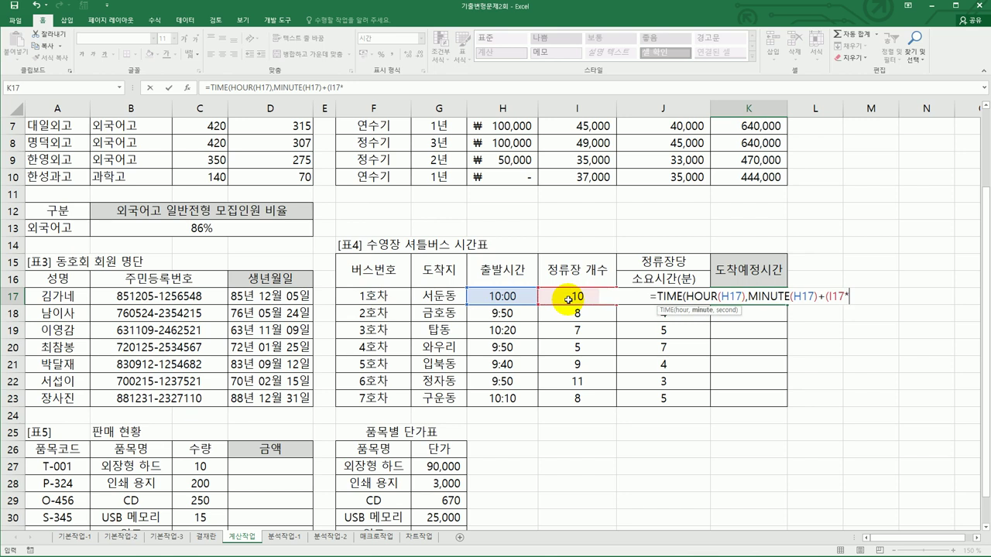
{"action": "key", "text": "Right"}
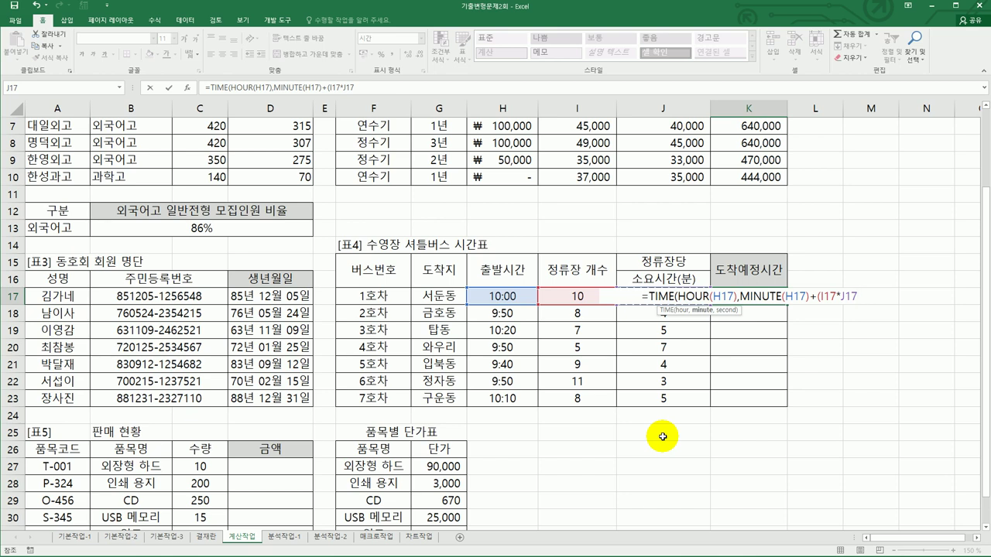
{"action": "type", "text": ")"}
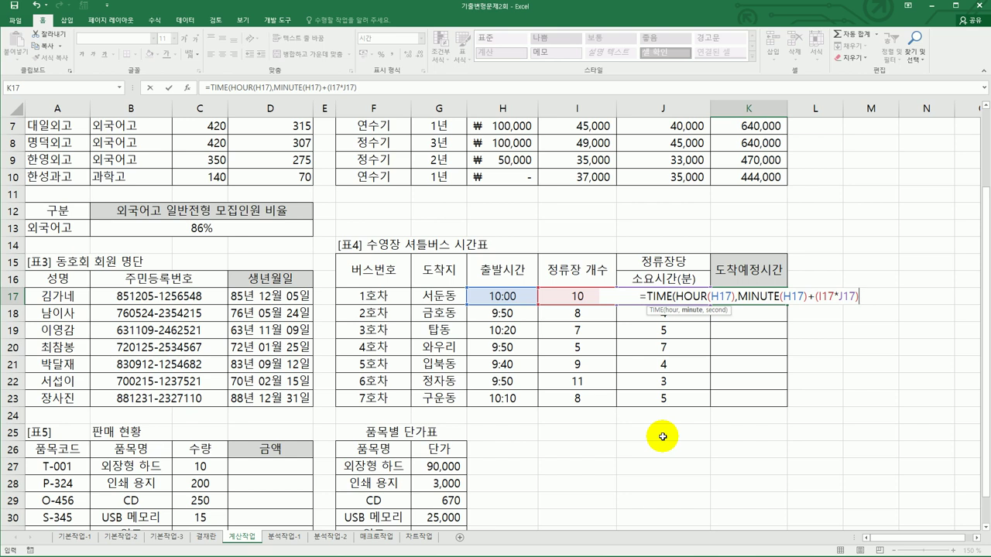
Add 0 as the seconds, completing =TIME(HOUR(H17),MINUTE(H17)+(I17*J17),0) in K17, and fill the formula down to K23.
{"action": "type", "text": ","}
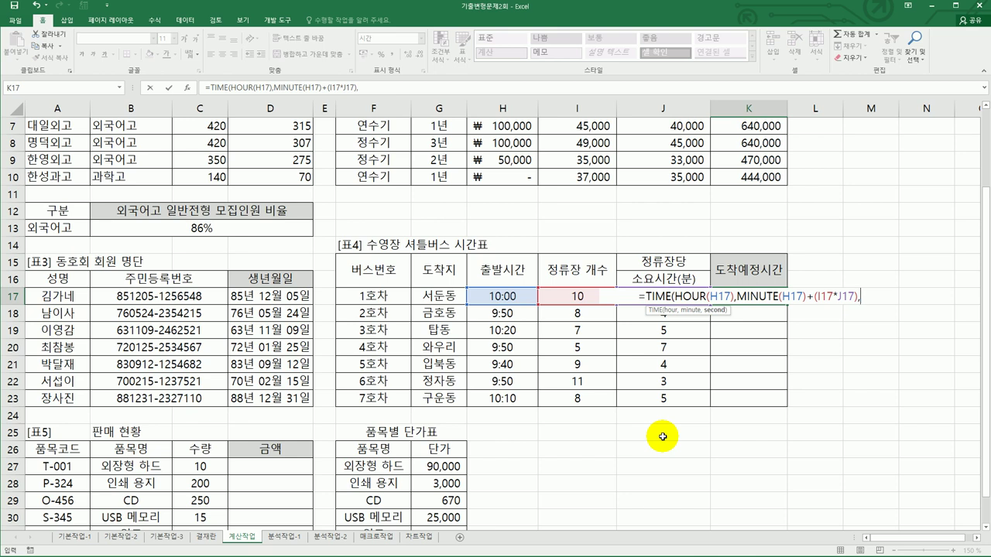
{"action": "type", "text": "0"}
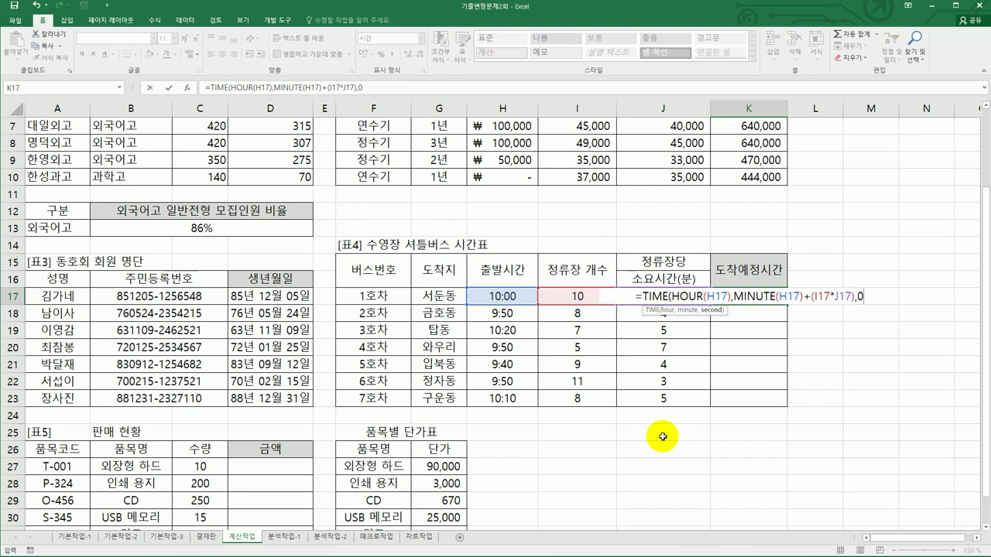
{"action": "type", "text": ")"}
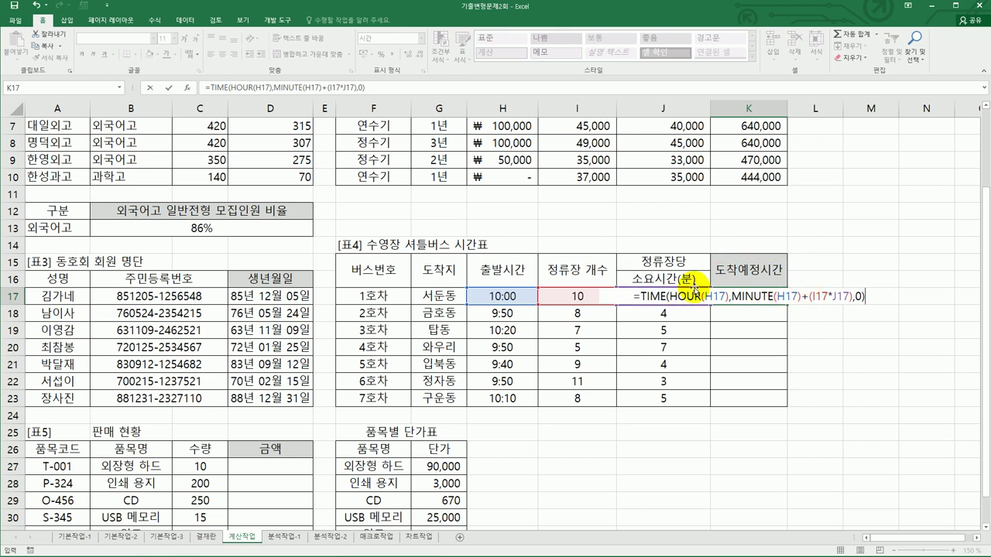
{"action": "key", "text": "Return"}
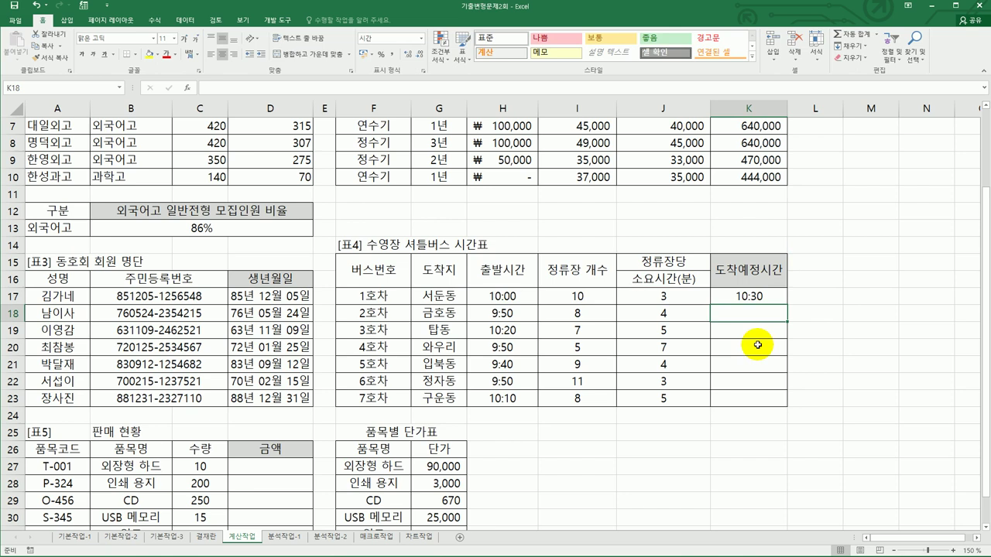
{"action": "left_click", "coordinate": [752, 296]}
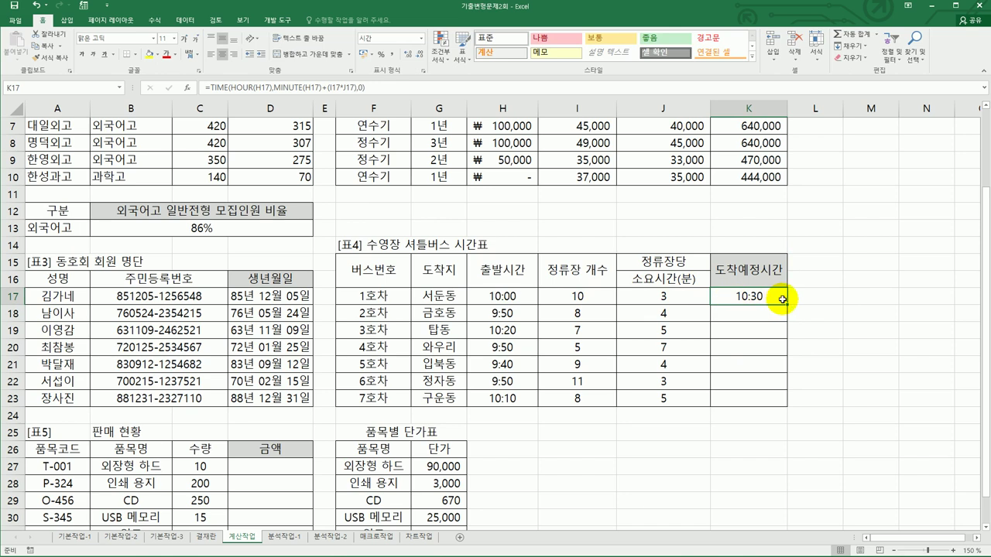
{"action": "left_click_drag", "start_coordinate": [788, 307], "coordinate": [776, 410]}
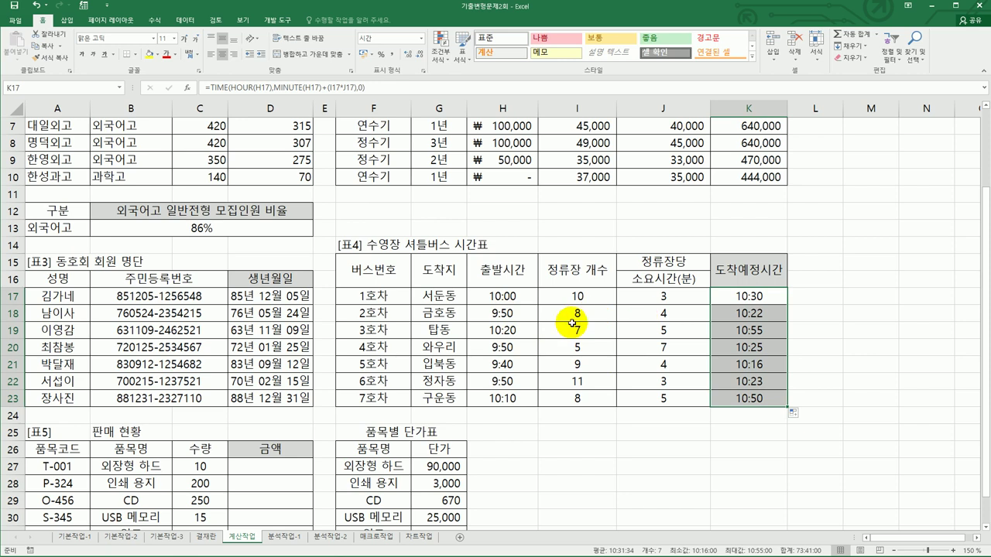
{"action": "left_click", "coordinate": [748, 314]}
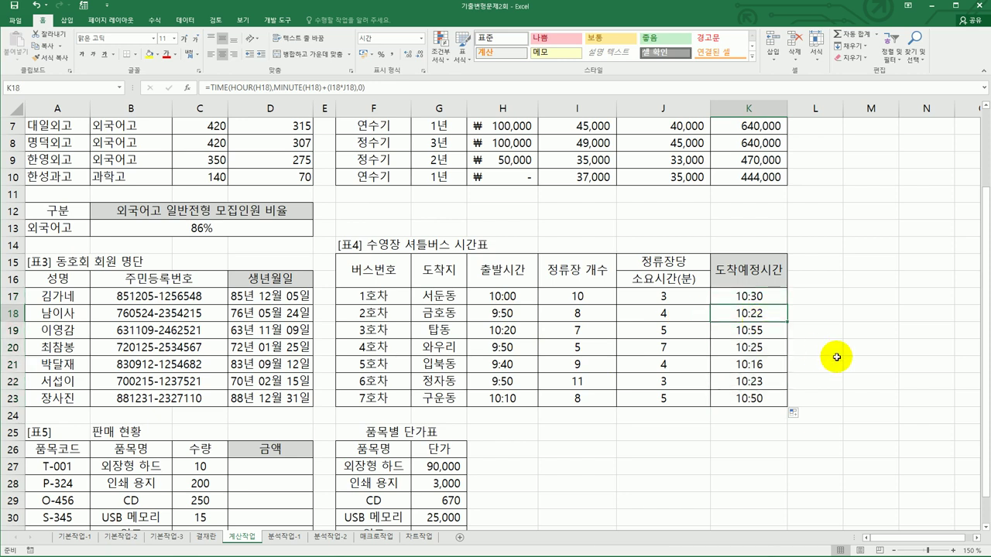
Examine 표5's 품목명, 수량 and empty 금액 columns against the 품목별 단가표 in F27:G31.
{"action": "scroll", "coordinate": [837, 356], "scroll_direction": "down", "scroll_amount": 2}
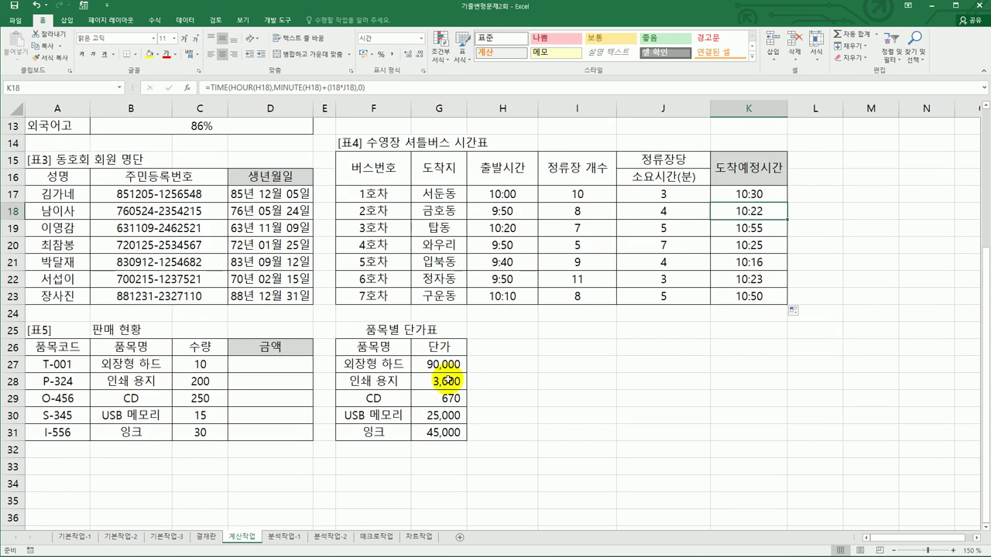
{"action": "left_click", "coordinate": [304, 370]}
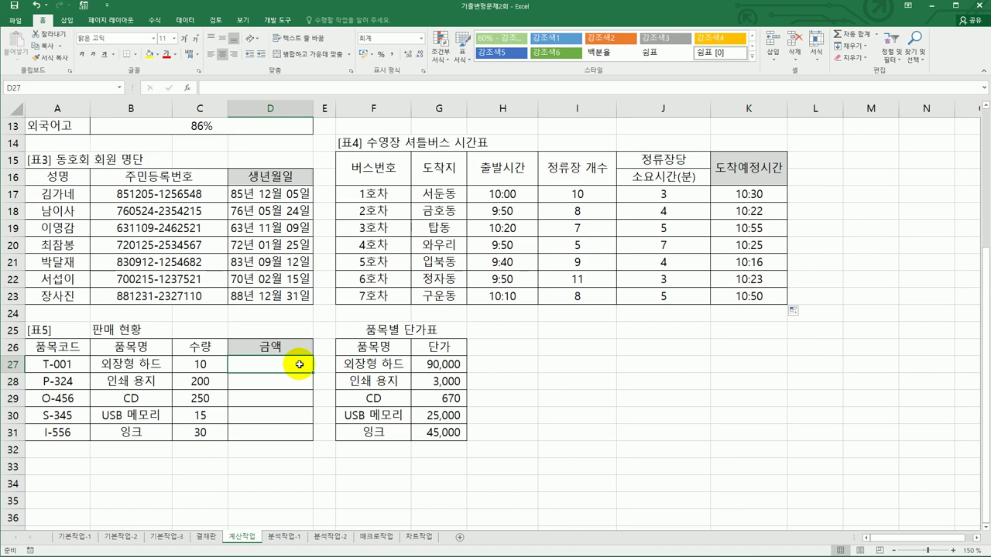
{"action": "left_click", "coordinate": [188, 370]}
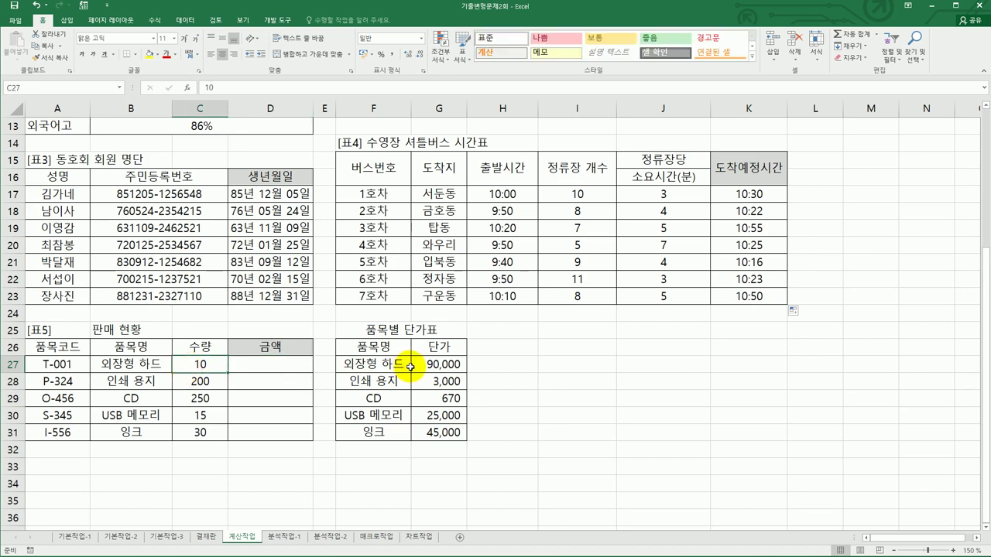
{"action": "left_click_drag", "start_coordinate": [142, 370], "coordinate": [137, 434]}
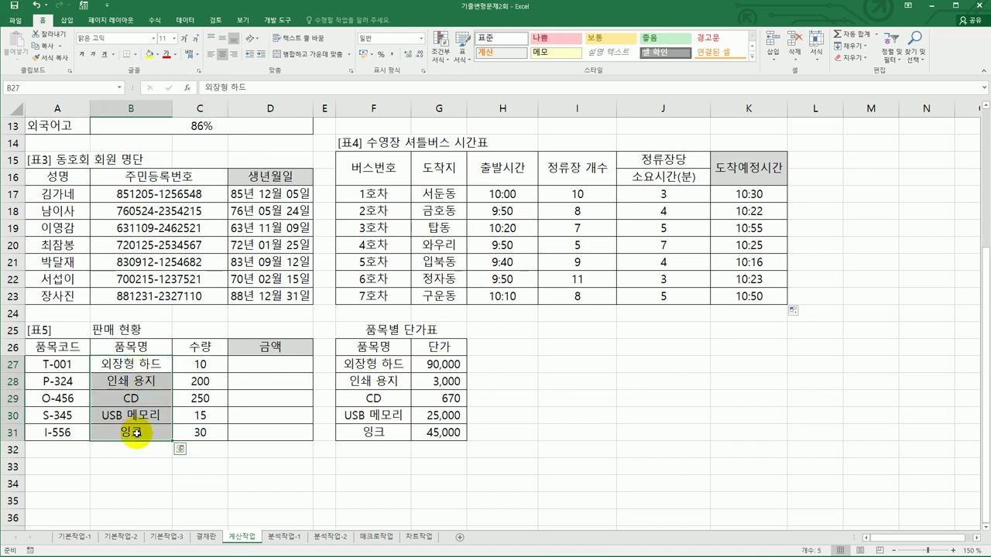
{"action": "left_click_drag", "start_coordinate": [443, 365], "coordinate": [442, 432]}
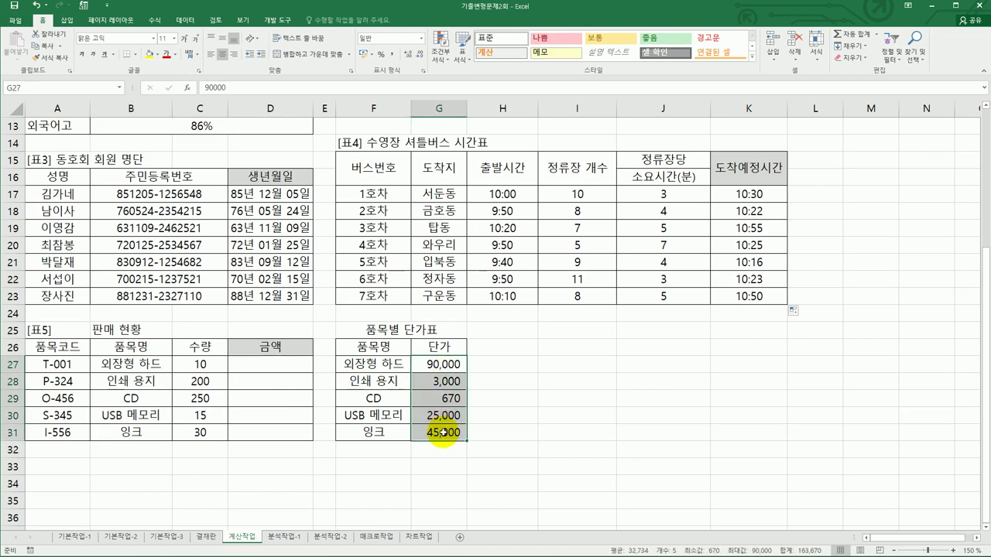
{"action": "left_click_drag", "start_coordinate": [354, 364], "coordinate": [376, 433]}
{"action": "left_click_drag", "start_coordinate": [434, 363], "coordinate": [398, 370]}
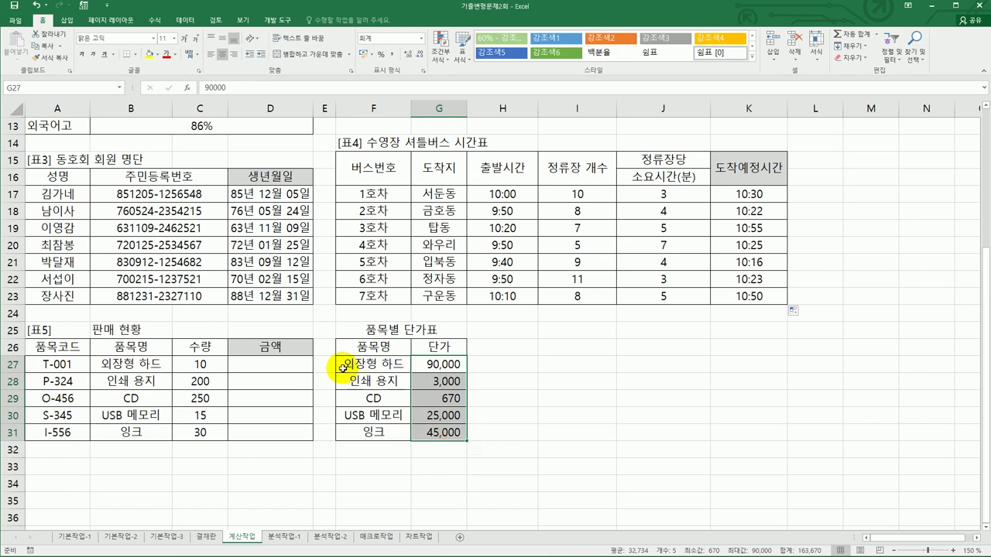
{"action": "left_click", "coordinate": [288, 370]}
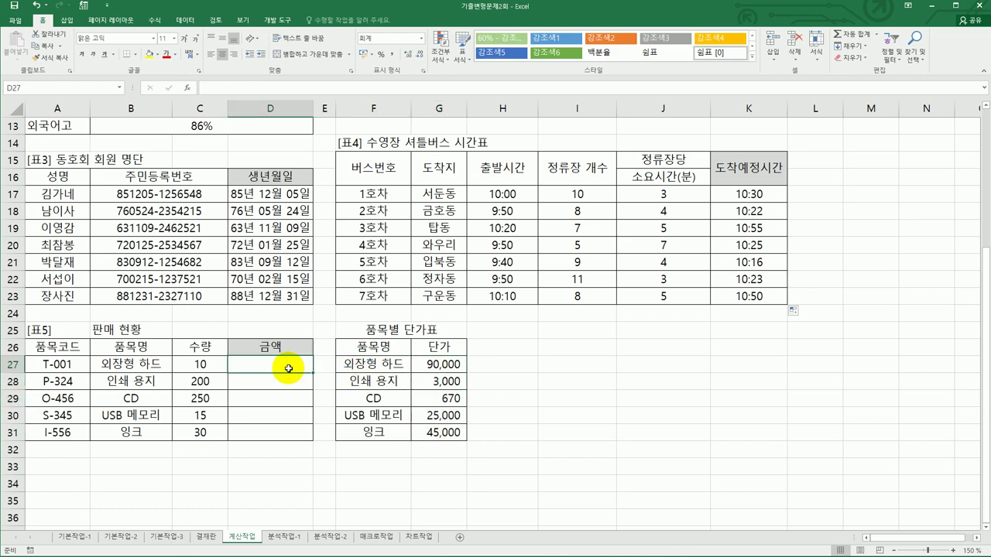
{"action": "left_click_drag", "start_coordinate": [379, 370], "coordinate": [430, 435]}
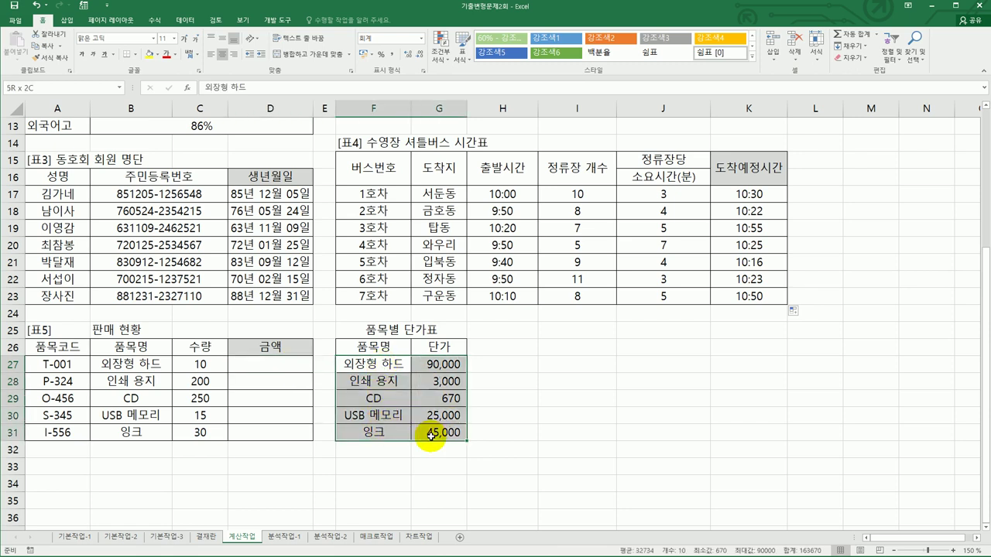
Start the 금액 formula in D27 with =VLOOKUP(B27,$F$27:$G$31, locking the 품목별 단가표 range as absolute.
{"action": "left_click", "coordinate": [288, 369]}
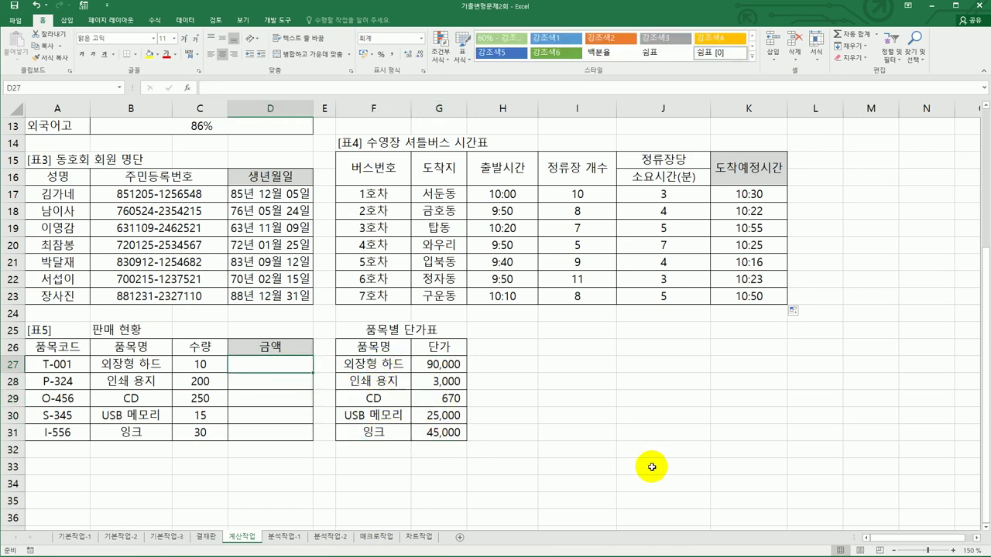
{"action": "type", "text": "="}
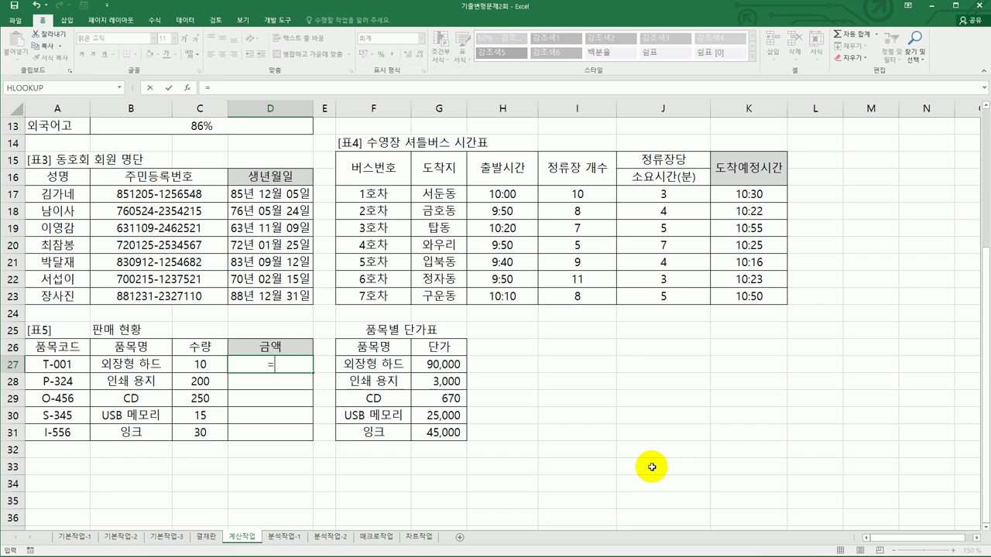
{"action": "type", "text": "VLOOKUP("}
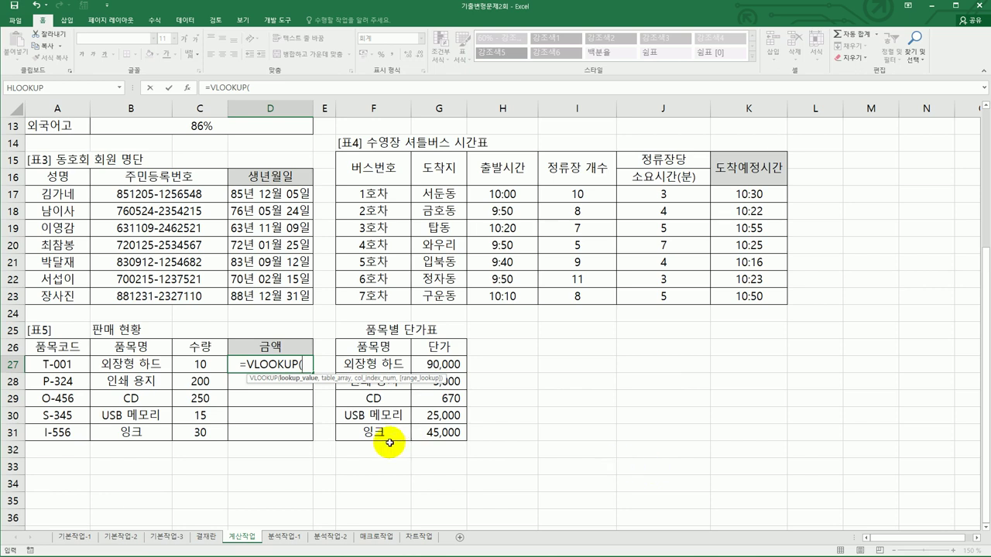
{"action": "left_click", "coordinate": [130, 362]}
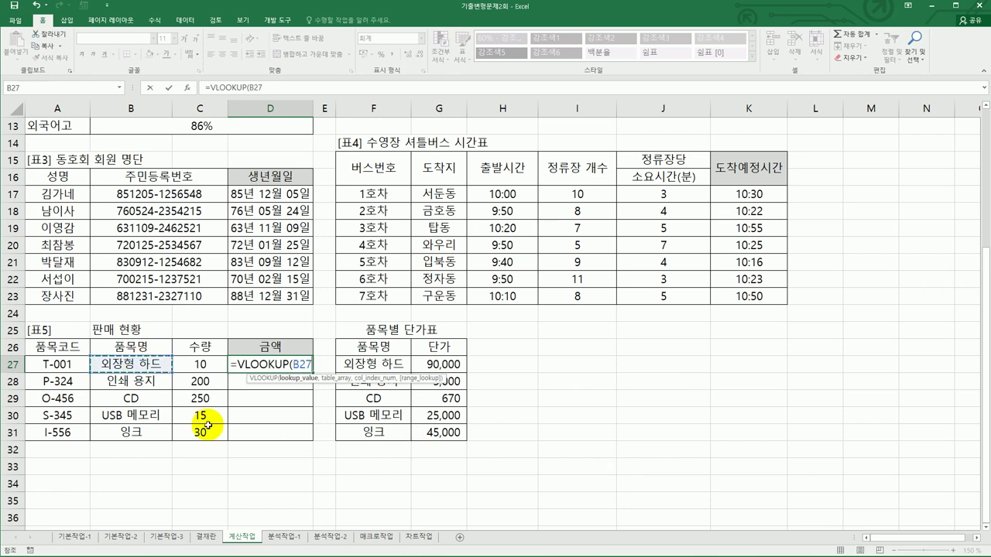
{"action": "type", "text": ","}
{"action": "left_click_drag", "start_coordinate": [434, 432], "coordinate": [384, 368]}
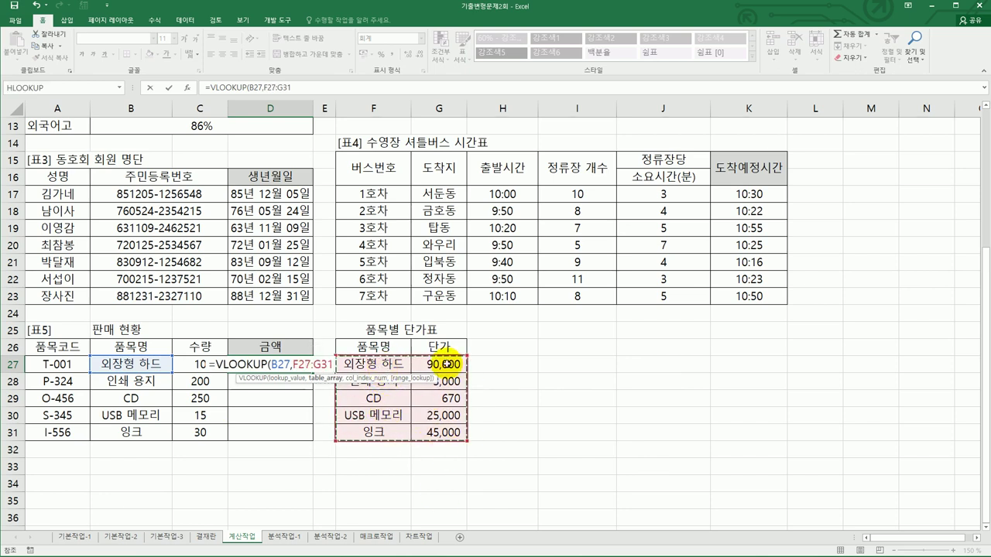
{"action": "key", "text": "F4"}
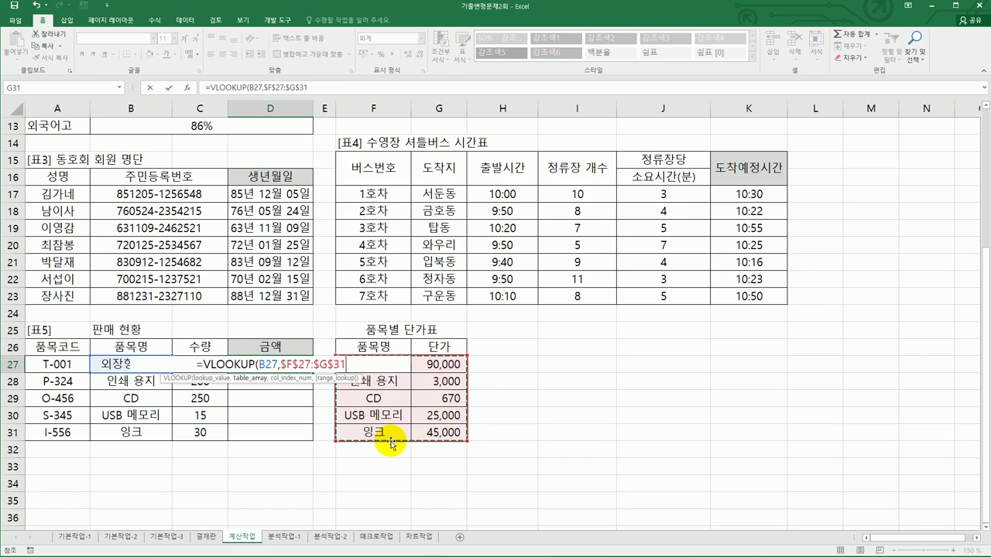
Add column index 2 and FALSE for an exact match, completing =VLOOKUP(B27,$F$27:$G$31,2,FALSE) in D27, and fill it down to D31.
{"action": "type", "text": ","}
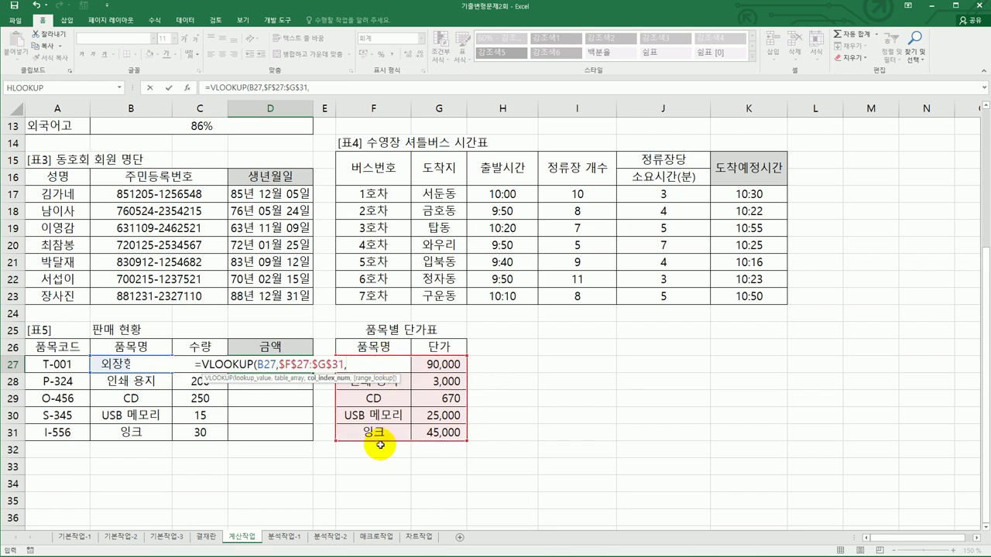
{"action": "type", "text": "2"}
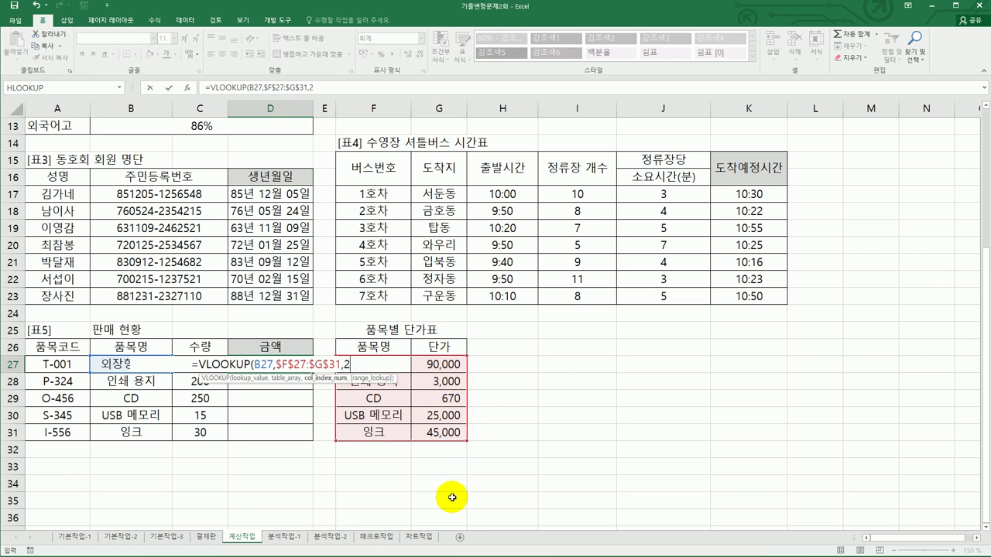
{"action": "type", "text": ","}
{"action": "key", "text": "Down"}
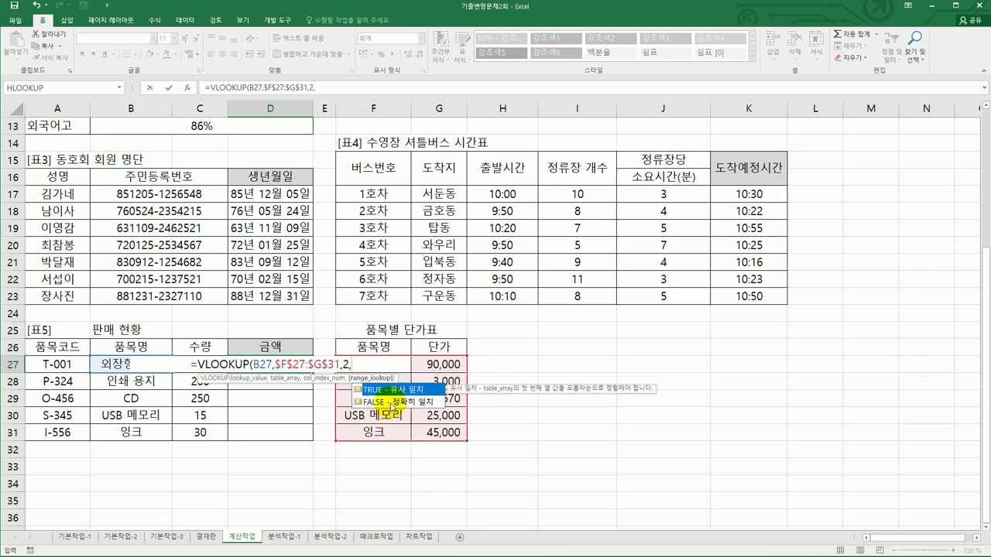
{"action": "key", "text": "Tab"}
{"action": "type", "text": ")"}
{"action": "key", "text": "Return"}
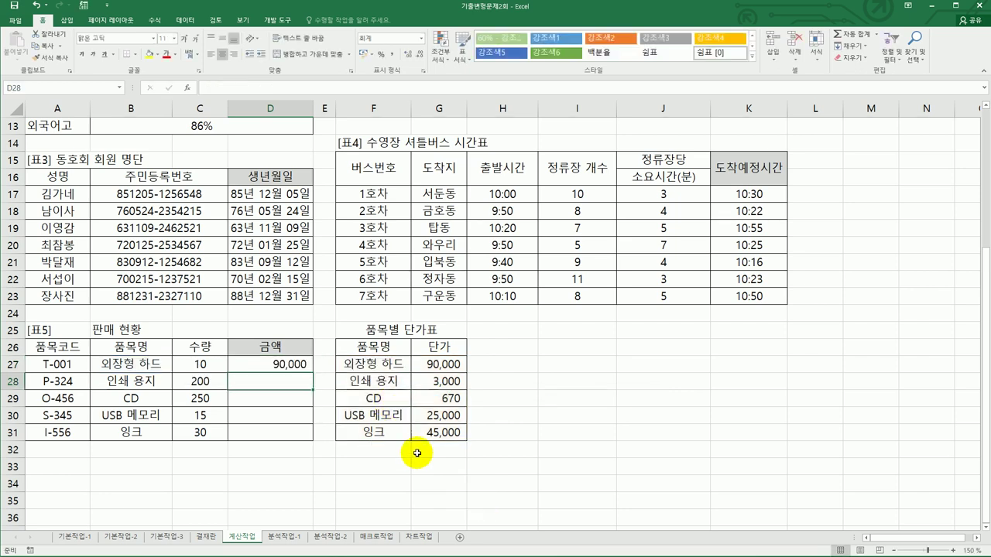
{"action": "left_click", "coordinate": [301, 365]}
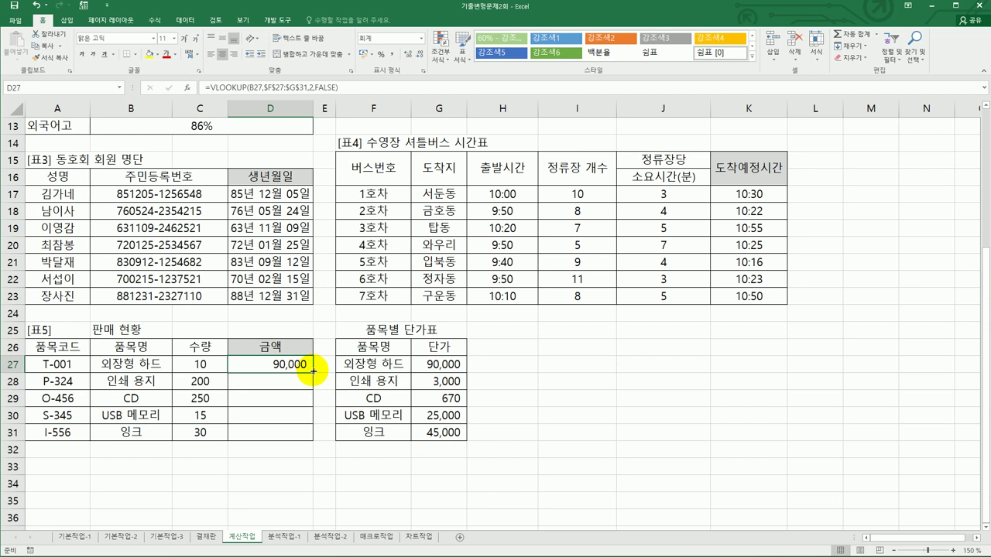
{"action": "left_click_drag", "start_coordinate": [313, 373], "coordinate": [311, 439]}
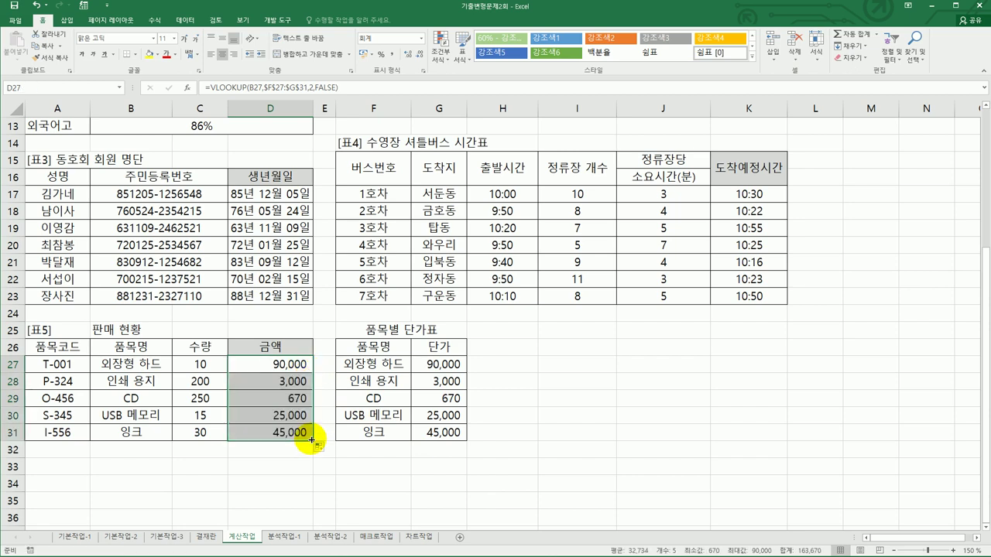
Multiply the VLOOKUP result in D27 by the 수량 in C27 and fill the formula down to D31.
{"action": "left_click", "coordinate": [291, 365]}
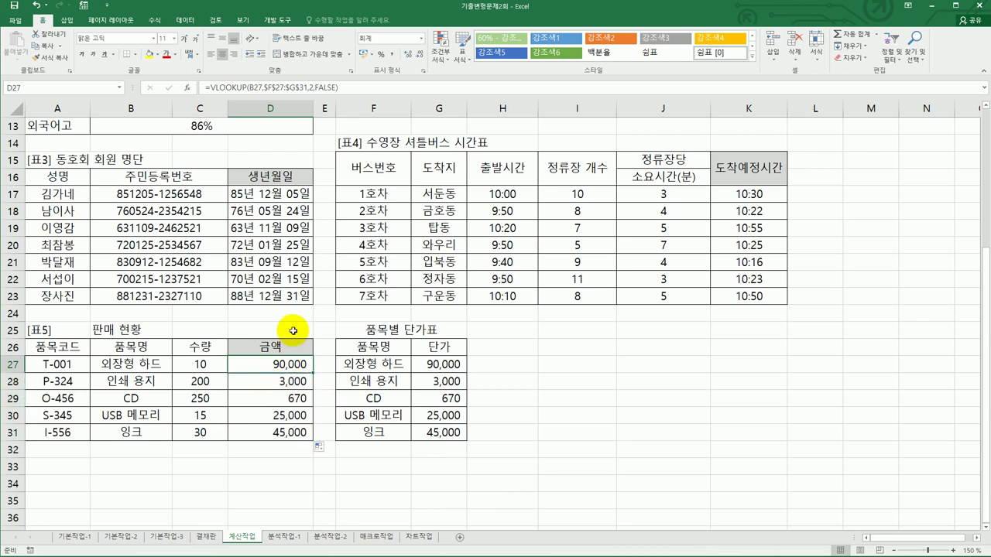
{"action": "left_click", "coordinate": [371, 90]}
{"action": "type", "text": "*"}
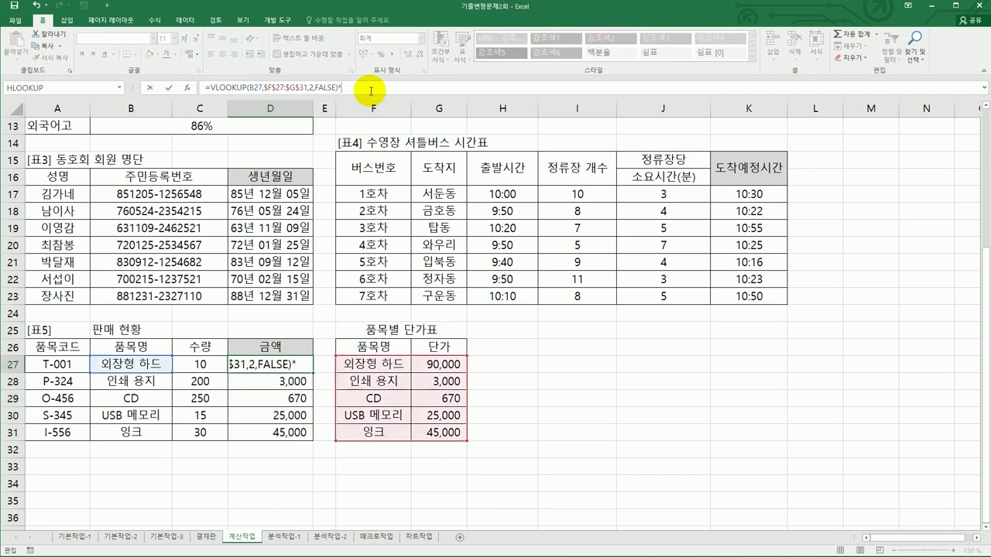
{"action": "left_click", "coordinate": [192, 367]}
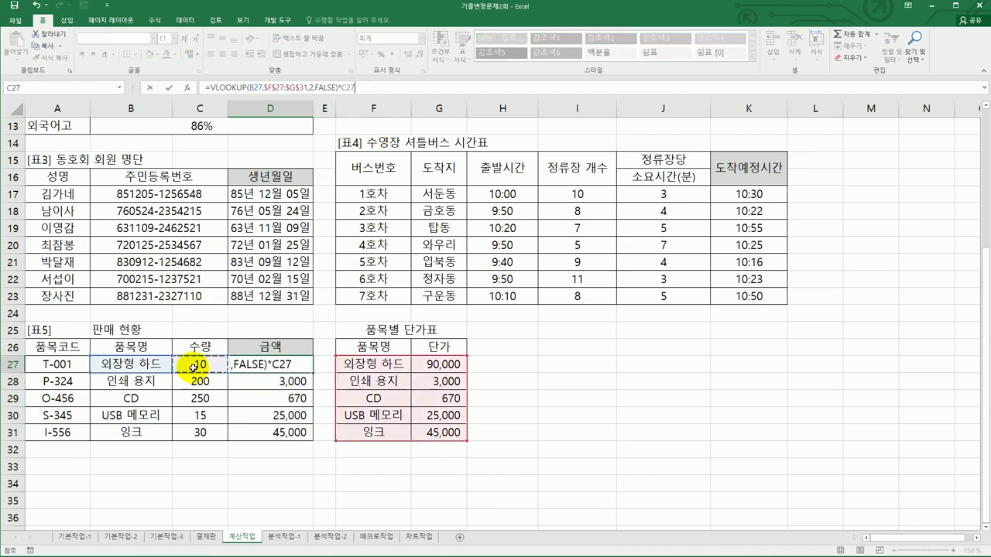
{"action": "key", "text": "Return"}
{"action": "left_click", "coordinate": [264, 364]}
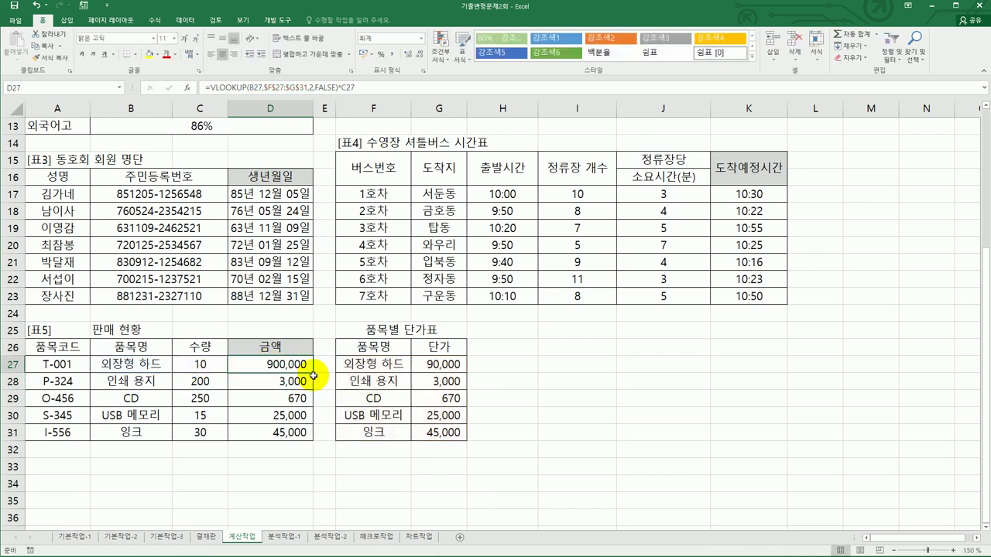
{"action": "left_click_drag", "start_coordinate": [313, 372], "coordinate": [306, 445]}
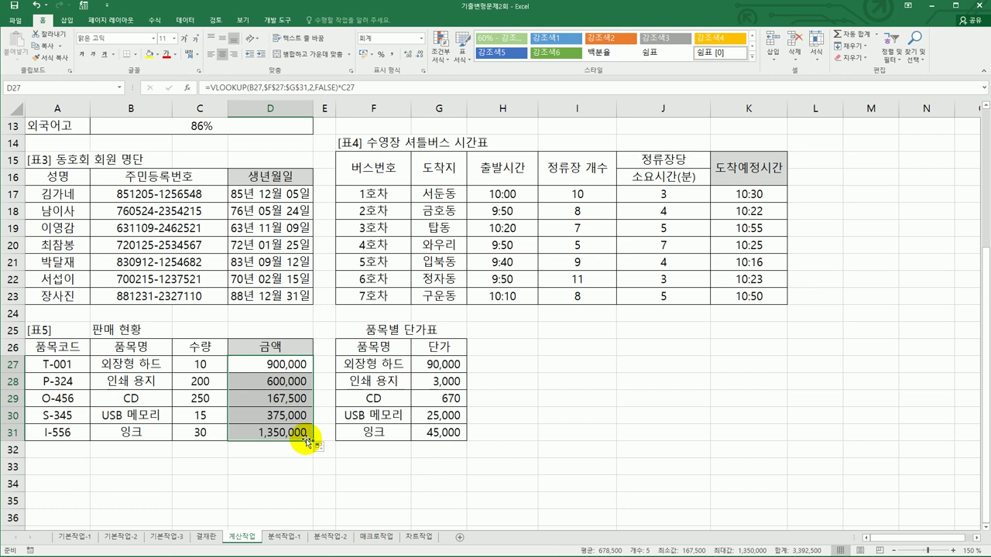
Append &"원" to the 금액 formula in D27 and fill it down to D31.
{"action": "left_click", "coordinate": [288, 364]}
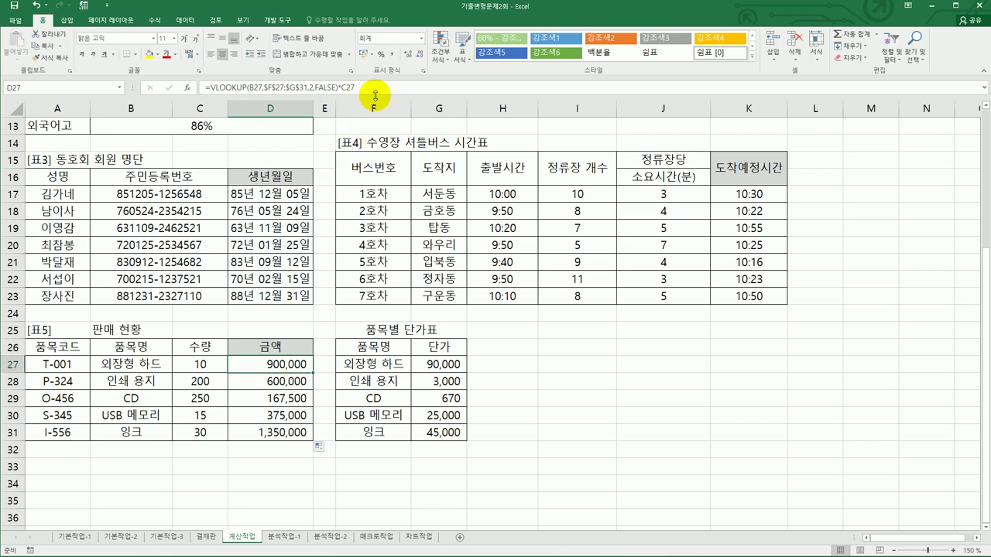
{"action": "double_click", "coordinate": [276, 369]}
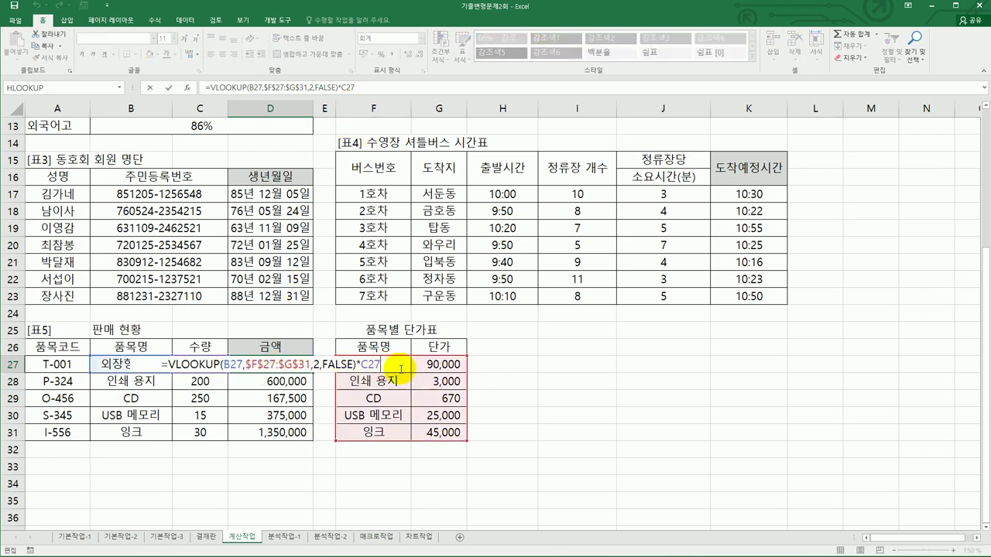
{"action": "type", "text": "&"}
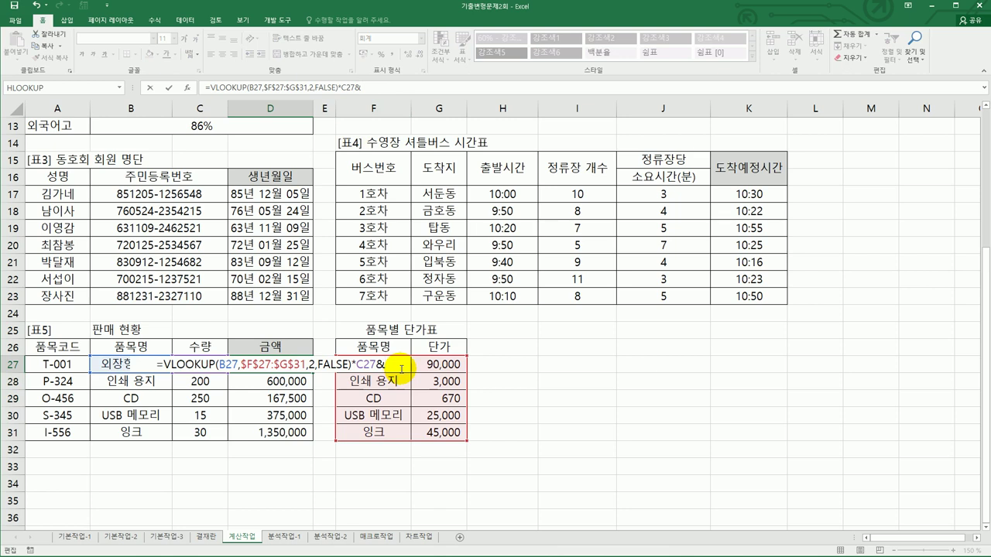
{"action": "type", "text": "\""}
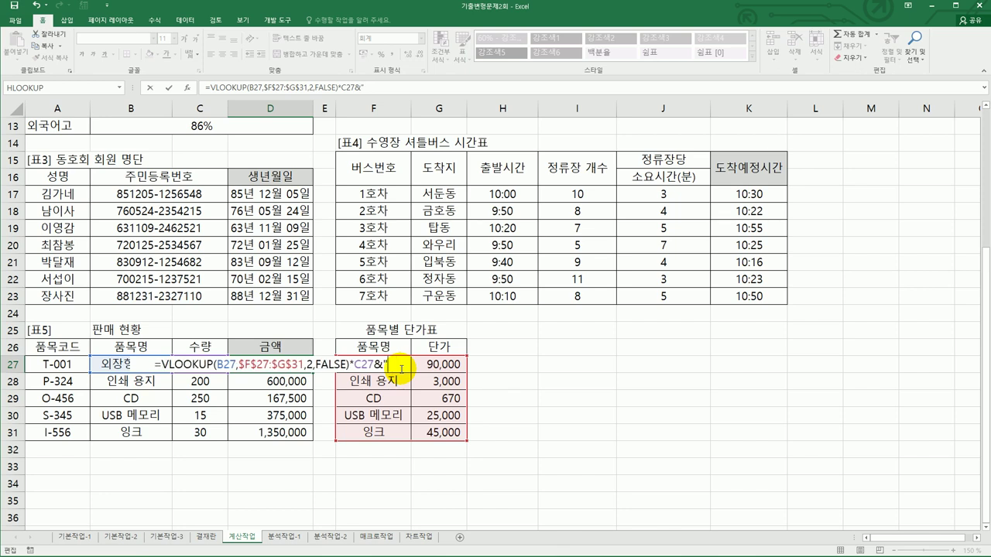
{"action": "type", "text": "원\""}
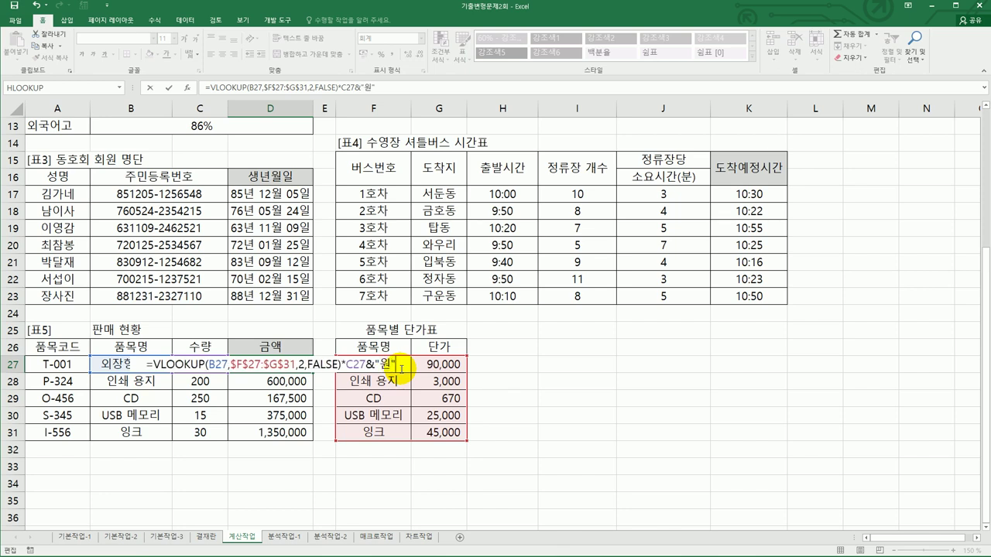
{"action": "key", "text": "Return"}
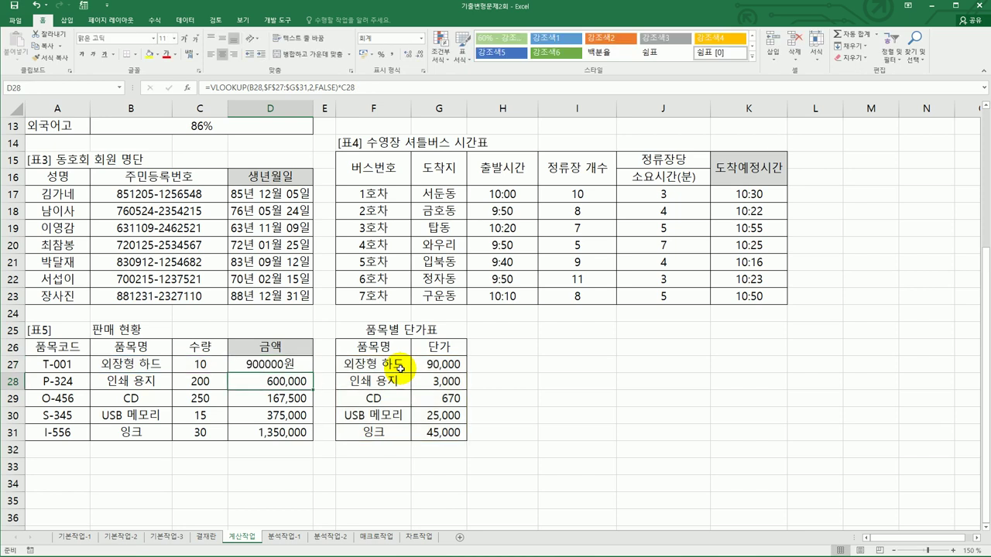
{"action": "left_click", "coordinate": [283, 370]}
{"action": "left_click_drag", "start_coordinate": [312, 373], "coordinate": [307, 434]}
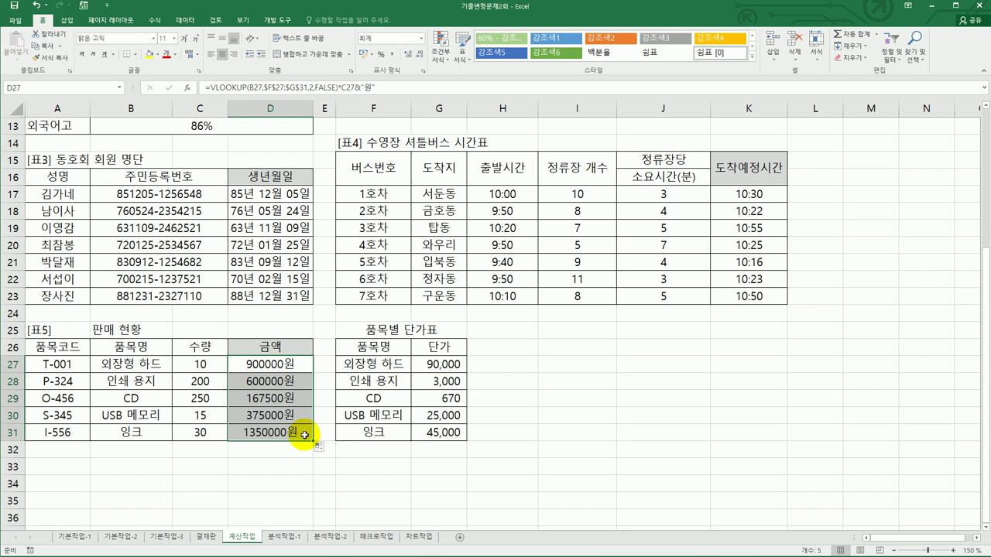
Open the 분석작업-1 sheet and examine the 상환기간 values in E4:E16 and the empty header cells of the 월납입금액 table.
{"action": "scroll", "coordinate": [304, 435], "scroll_direction": "up", "scroll_amount": 4}
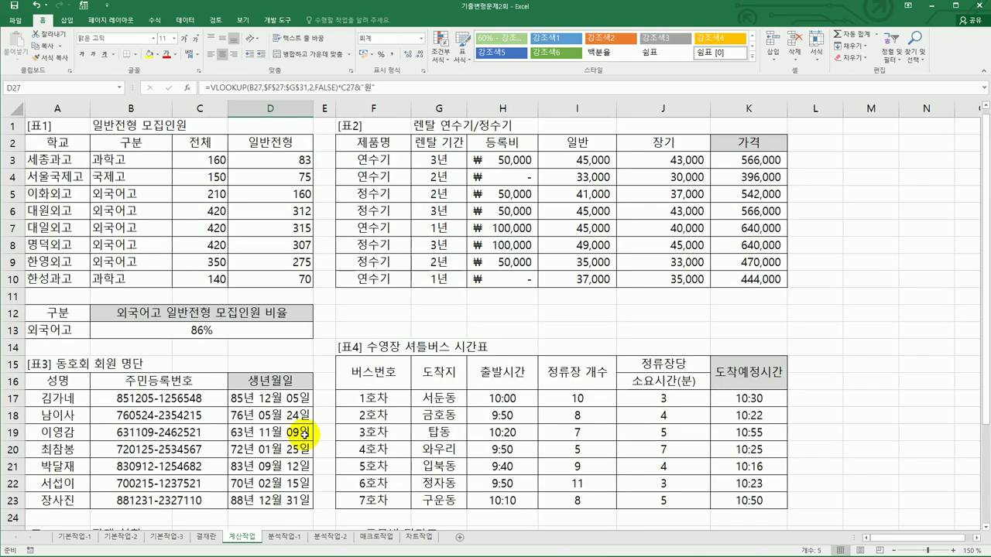
{"action": "left_click", "coordinate": [293, 538]}
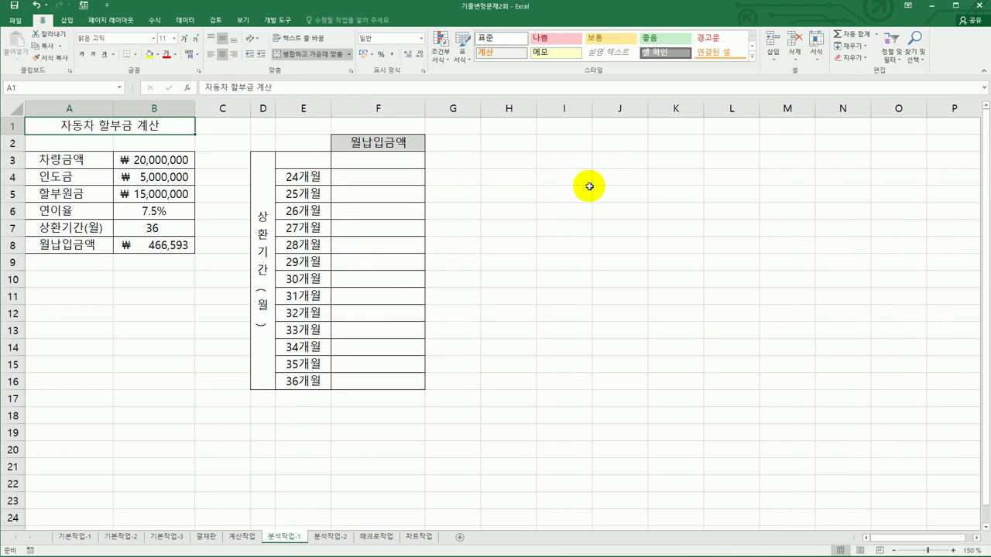
{"action": "left_click", "coordinate": [320, 179]}
{"action": "left_click_drag", "start_coordinate": [311, 228], "coordinate": [294, 385]}
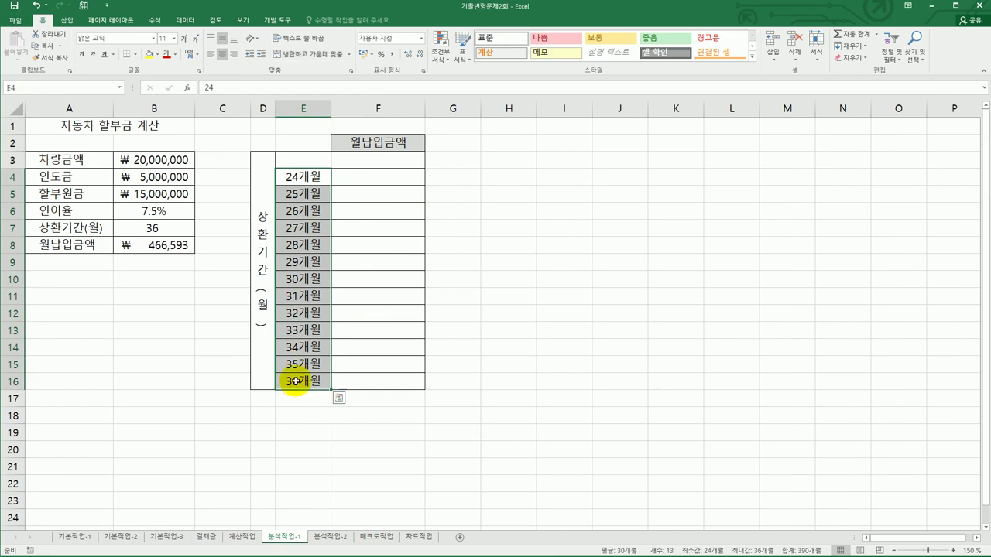
{"action": "left_click_drag", "start_coordinate": [379, 159], "coordinate": [658, 162]}
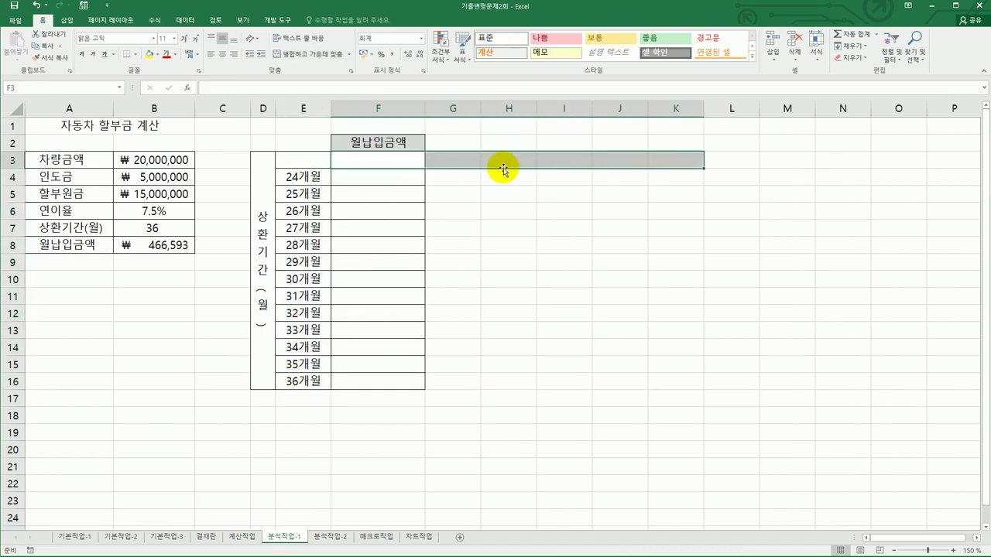
{"action": "left_click_drag", "start_coordinate": [326, 183], "coordinate": [318, 381]}
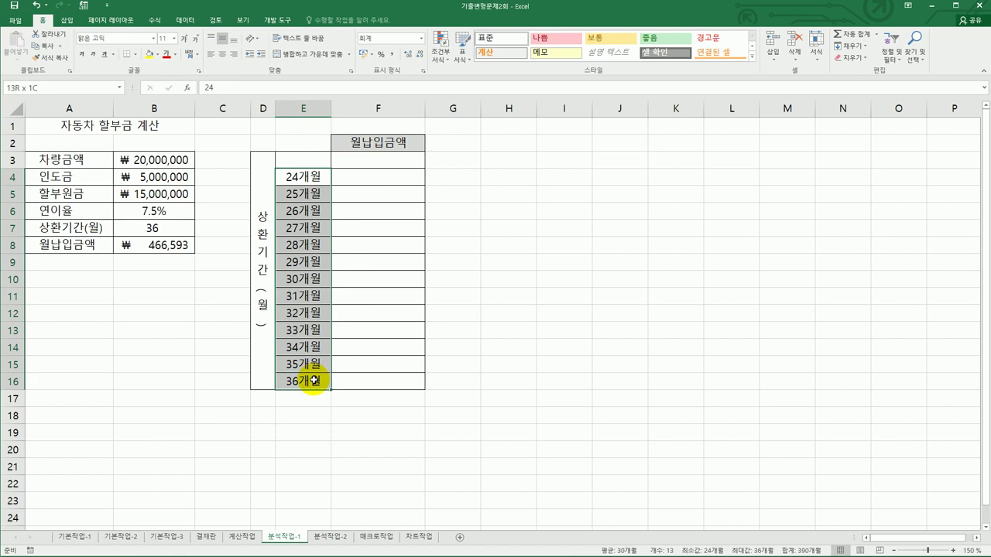
{"action": "left_click", "coordinate": [318, 162]}
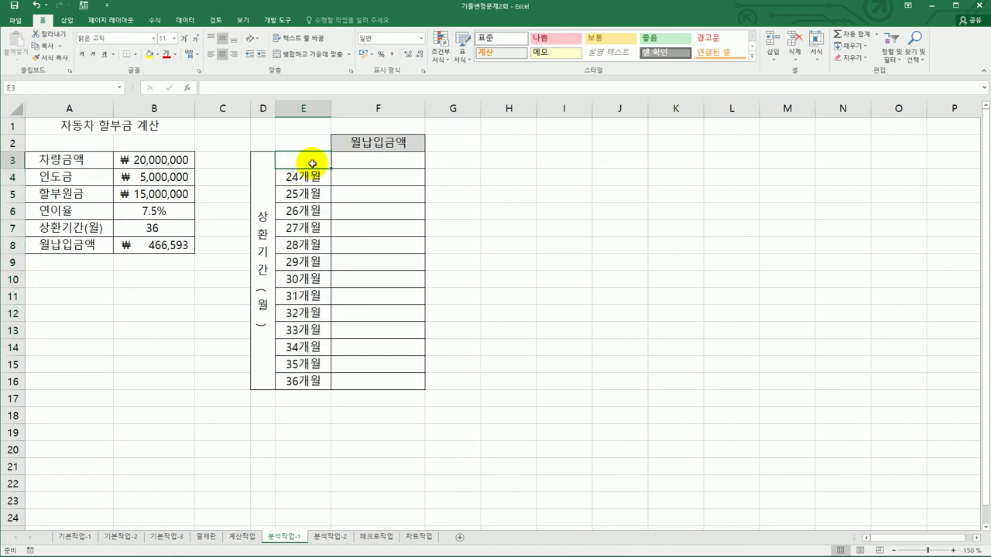
{"action": "mouse_move", "coordinate": [313, 176]}
{"action": "left_mouse_down"}
{"action": "mouse_move", "coordinate": [298, 243]}
{"action": "mouse_move", "coordinate": [310, 386]}
{"action": "left_mouse_up"}
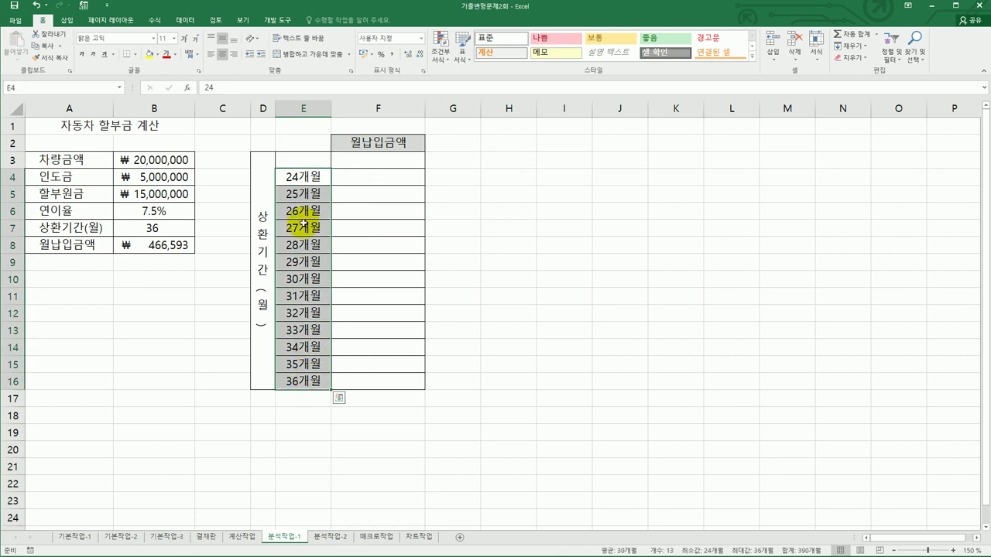
Link F3 under 월납입금액 to the monthly payment in B8 with =B8.
{"action": "left_click", "coordinate": [377, 158]}
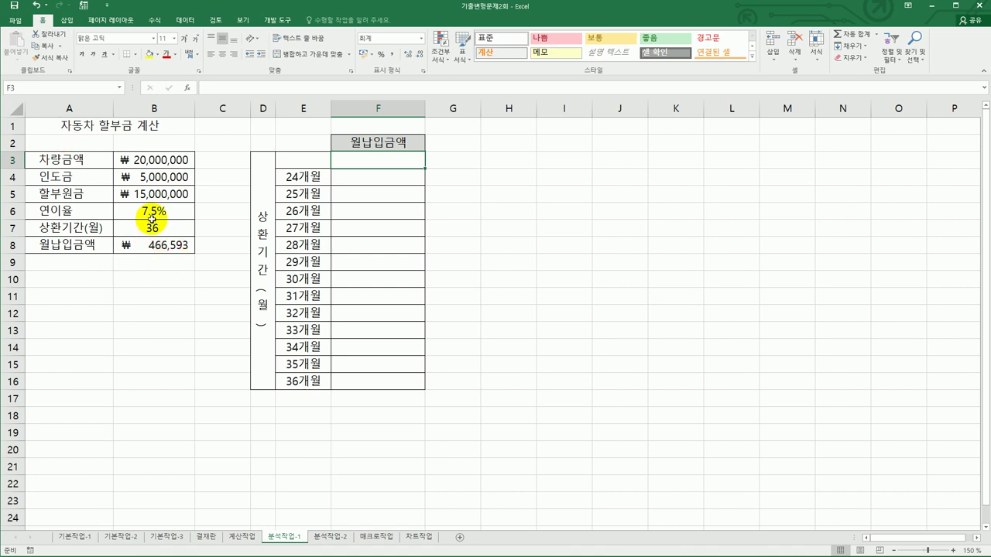
{"action": "type", "text": "="}
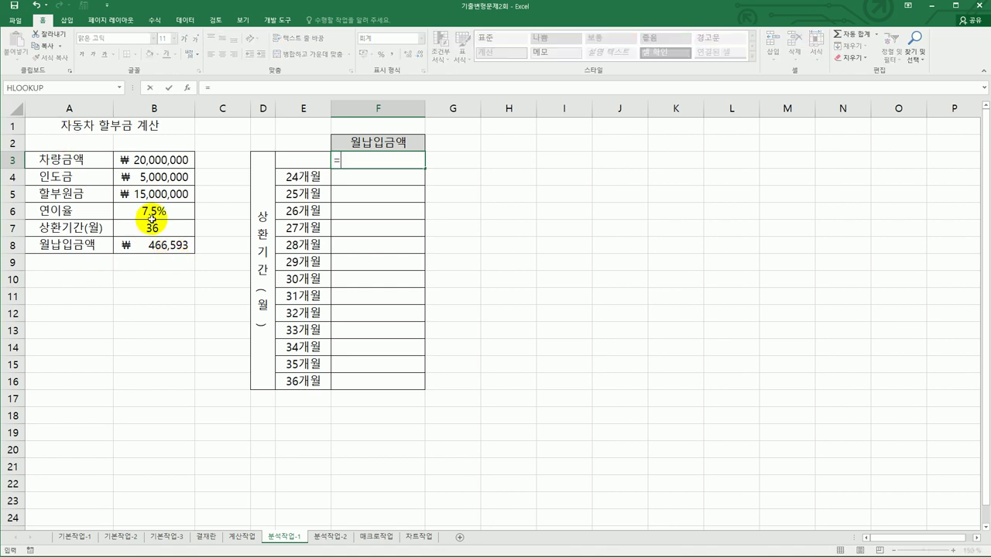
{"action": "left_click", "coordinate": [149, 244]}
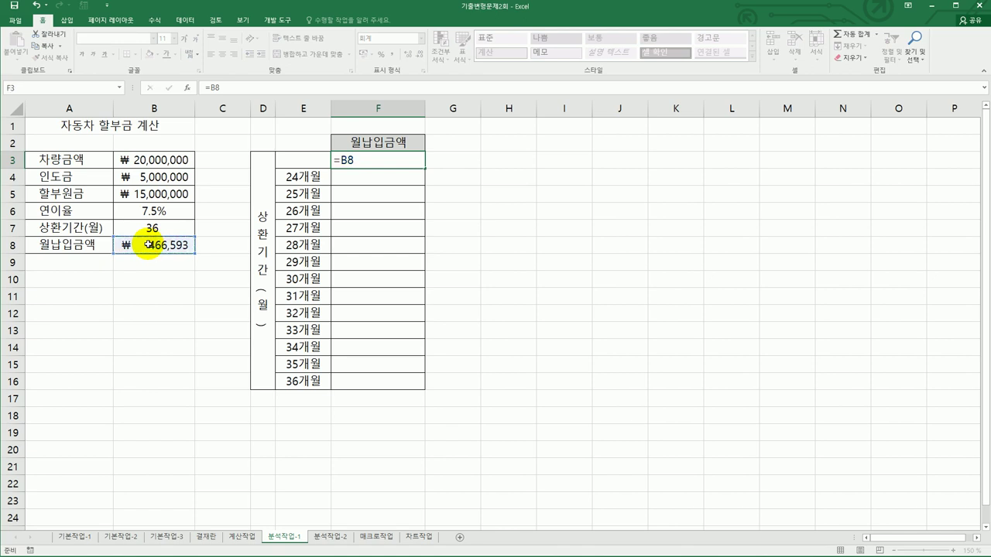
{"action": "key", "text": "Return"}
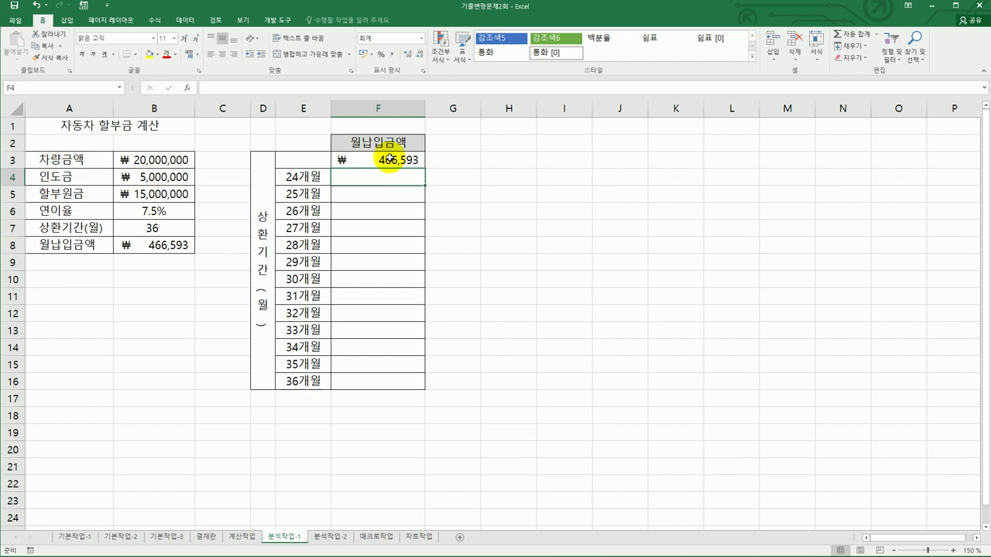
Fill the 월납입금액 column with a what-if data table over E3:F16, using 상환기간 cell B7 as the column input cell.
{"action": "left_click_drag", "start_coordinate": [308, 160], "coordinate": [385, 391]}
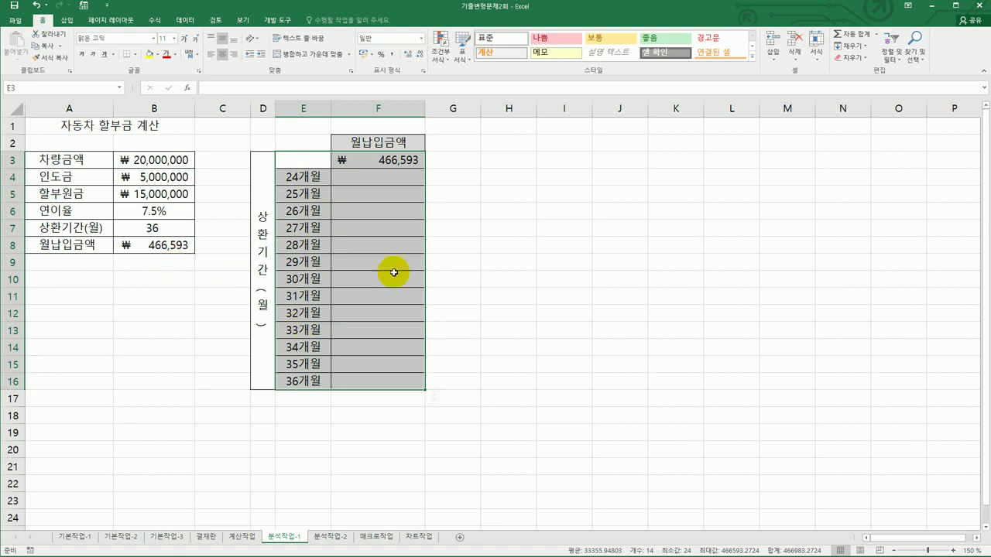
{"action": "left_click", "coordinate": [187, 21]}
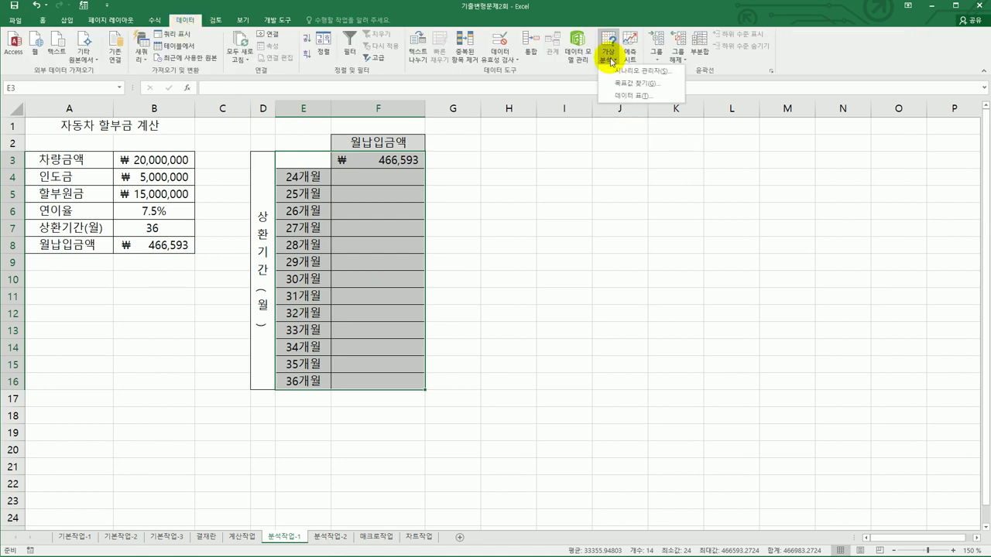
{"action": "left_click", "coordinate": [632, 95]}
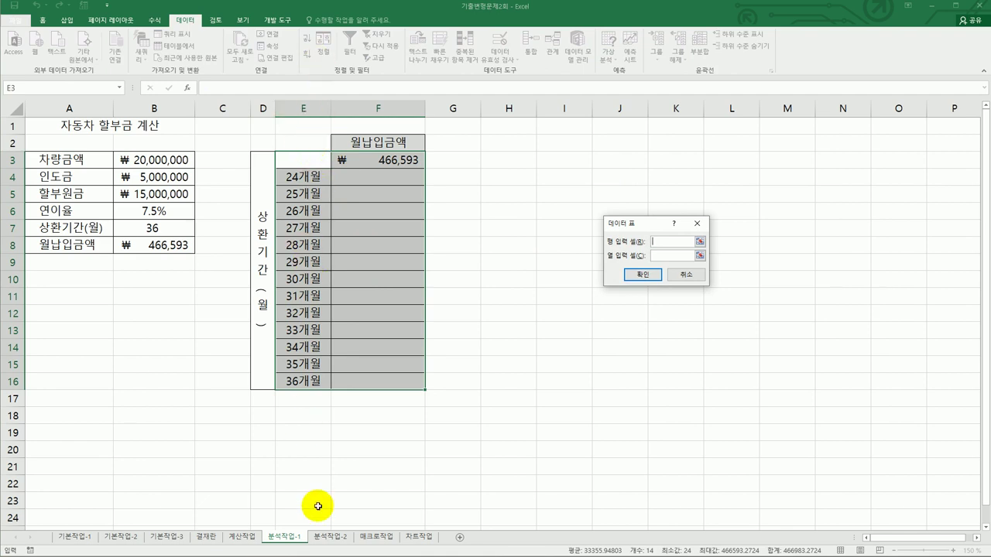
{"action": "left_click", "coordinate": [661, 256]}
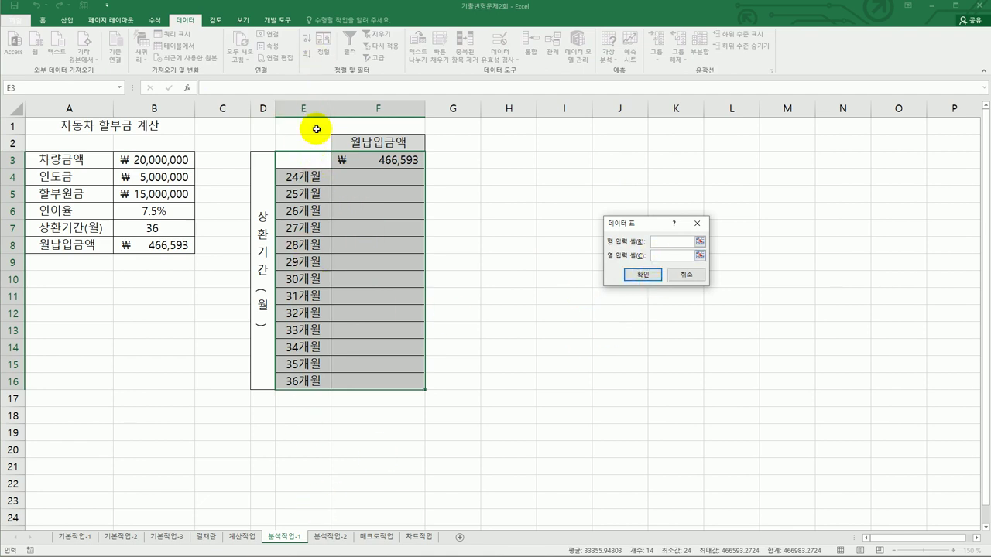
{"action": "left_click", "coordinate": [129, 229]}
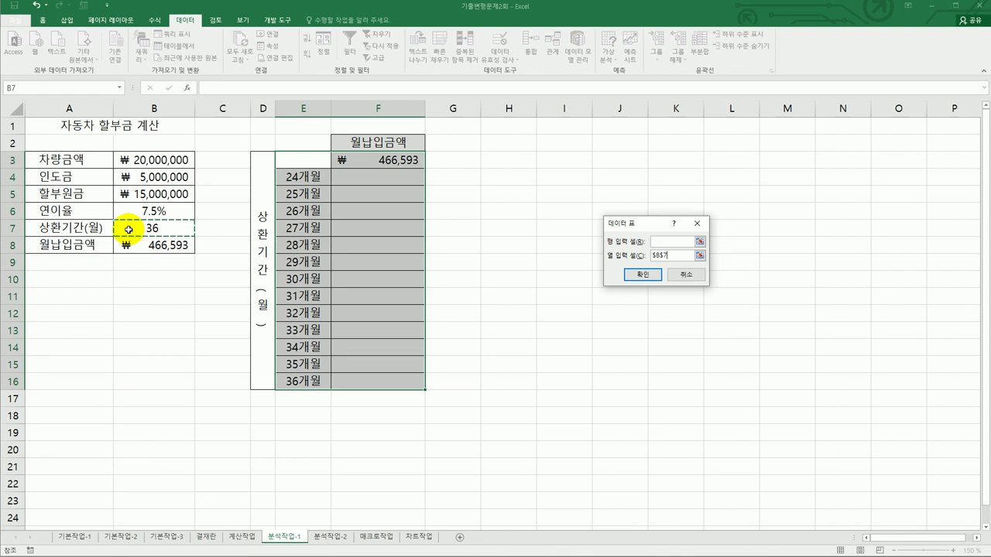
{"action": "left_click", "coordinate": [645, 276]}
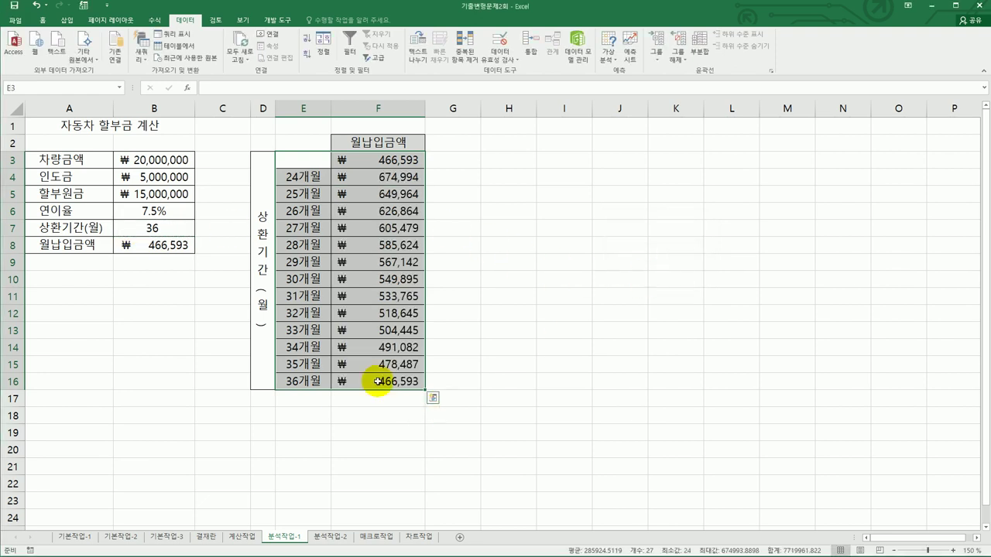
{"action": "left_click", "coordinate": [517, 431]}
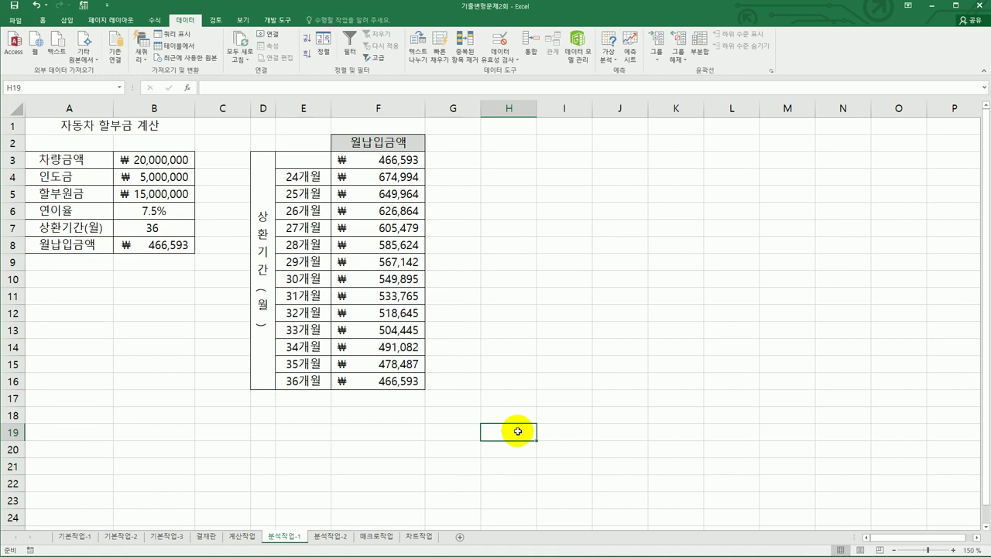
Open the 분석작업-2 sheet.
{"action": "left_click", "coordinate": [337, 540]}
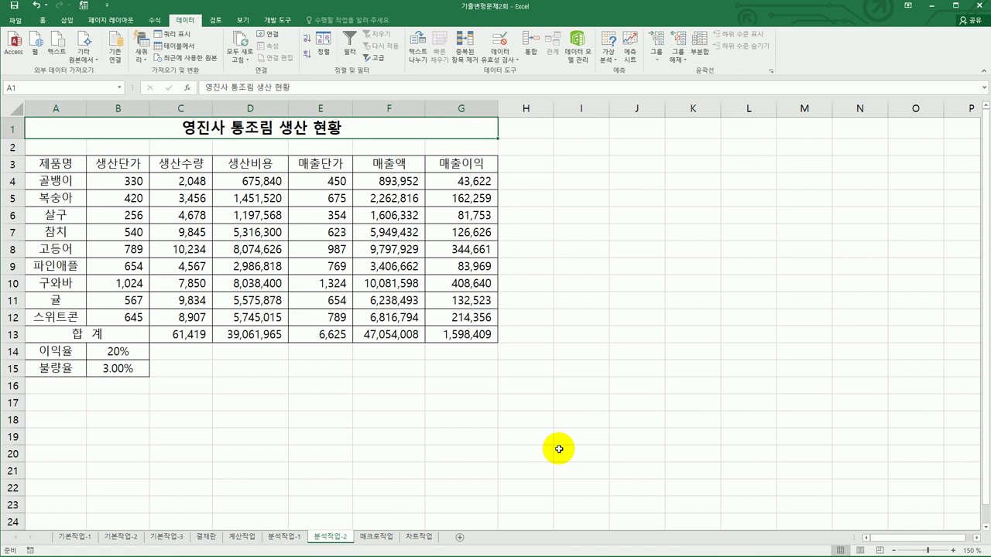
Define the name 이익률 for cell B14.
{"action": "left_click", "coordinate": [118, 352]}
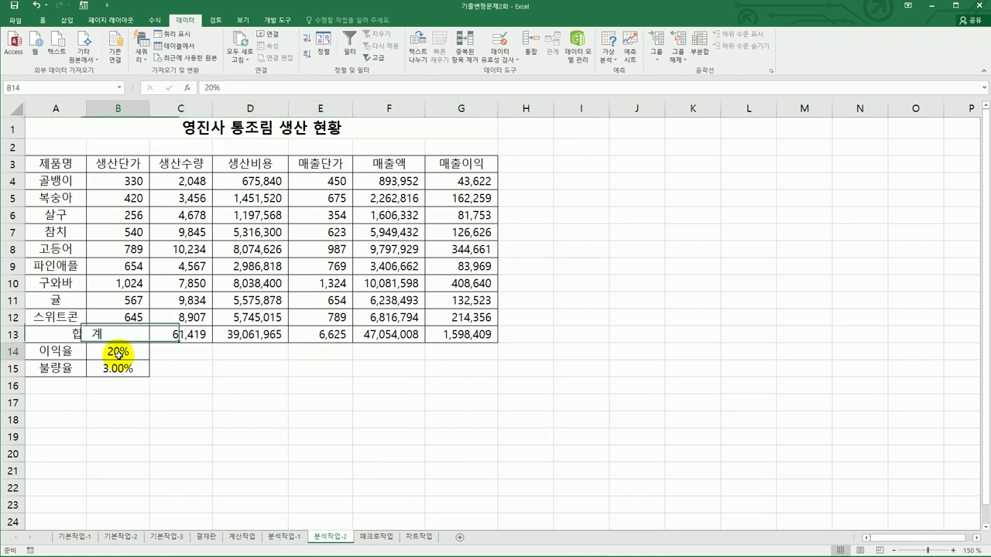
{"action": "left_click", "coordinate": [44, 91]}
{"action": "type", "text": "이익률"}
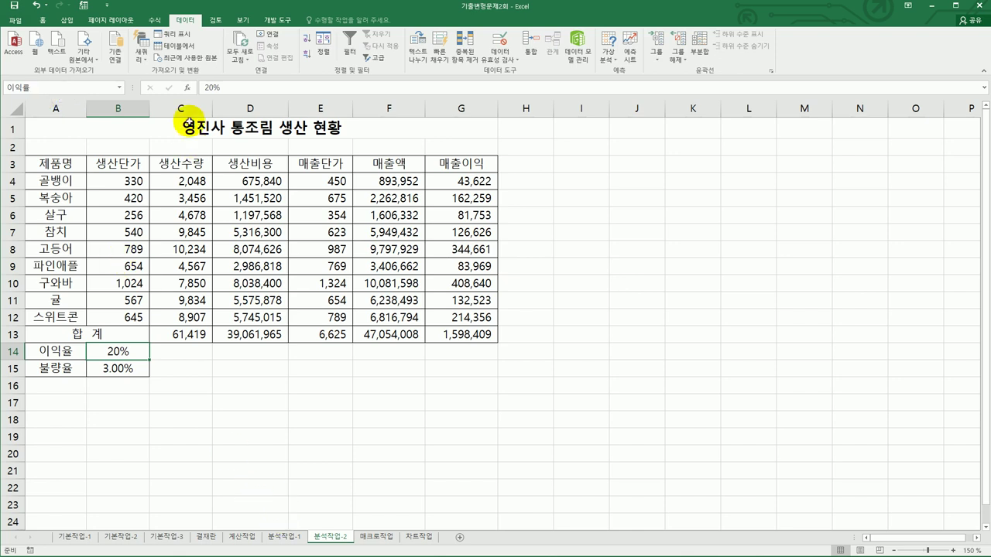
Delete the misspelled defined name 이익률 from the workbook's names.
{"action": "left_click", "coordinate": [152, 20]}
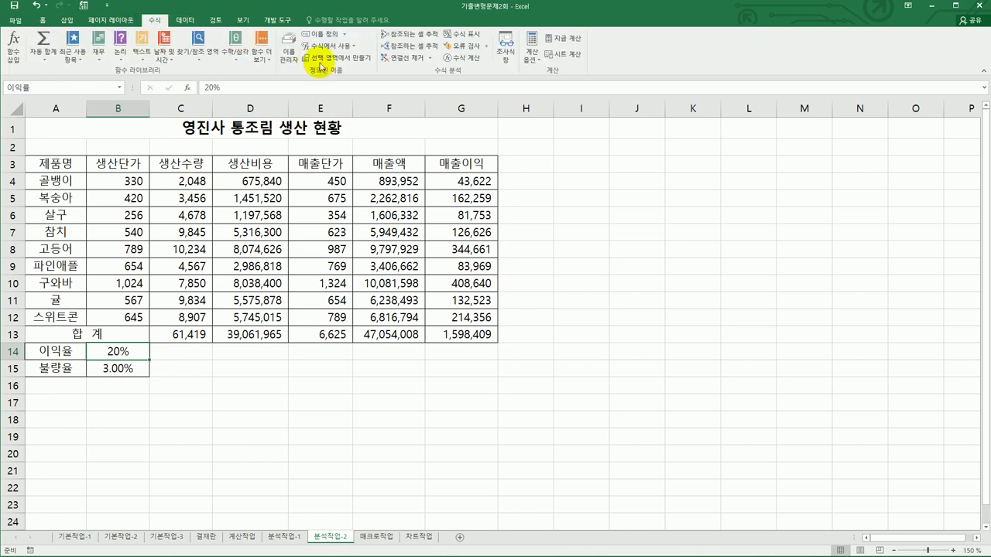
{"action": "left_click", "coordinate": [288, 50]}
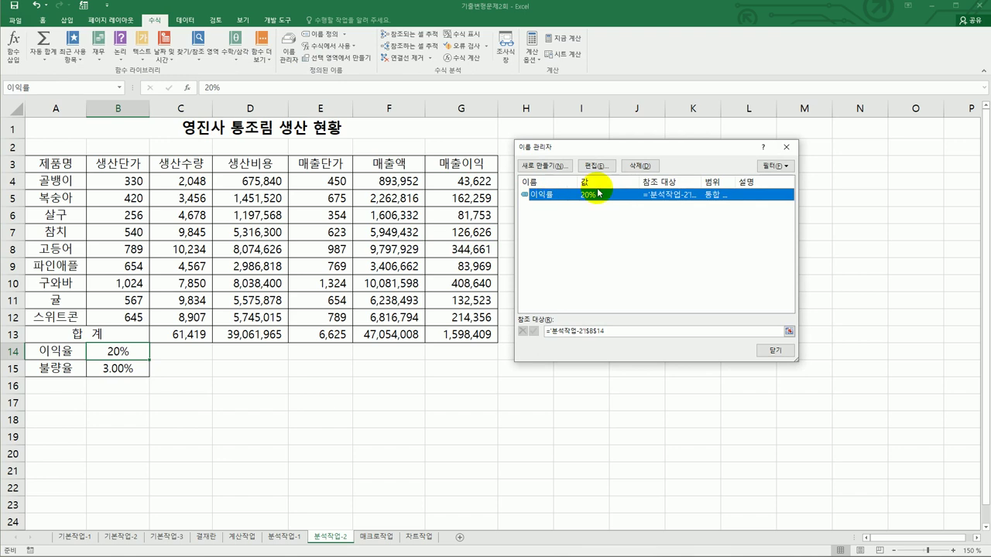
{"action": "left_click", "coordinate": [640, 166]}
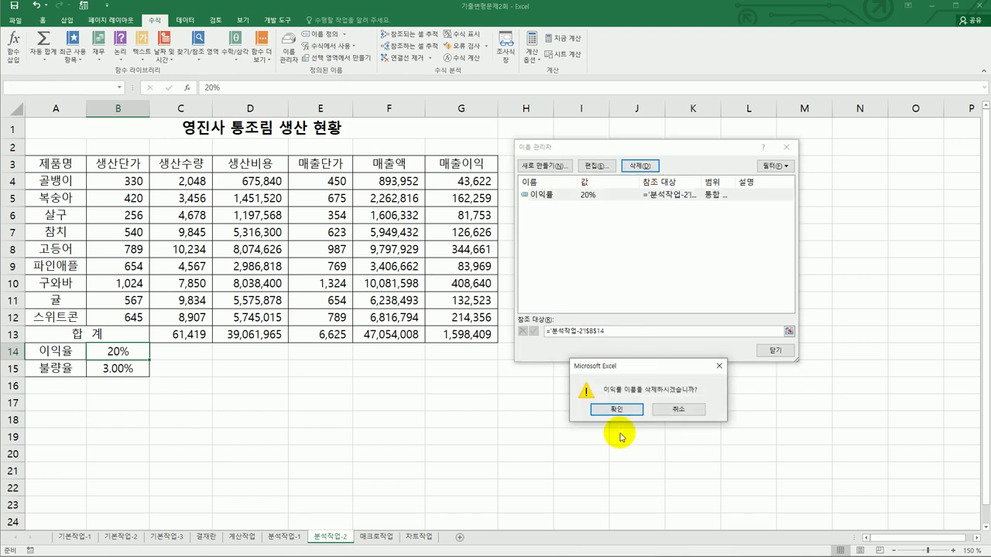
{"action": "left_click", "coordinate": [616, 409]}
{"action": "left_click", "coordinate": [775, 350]}
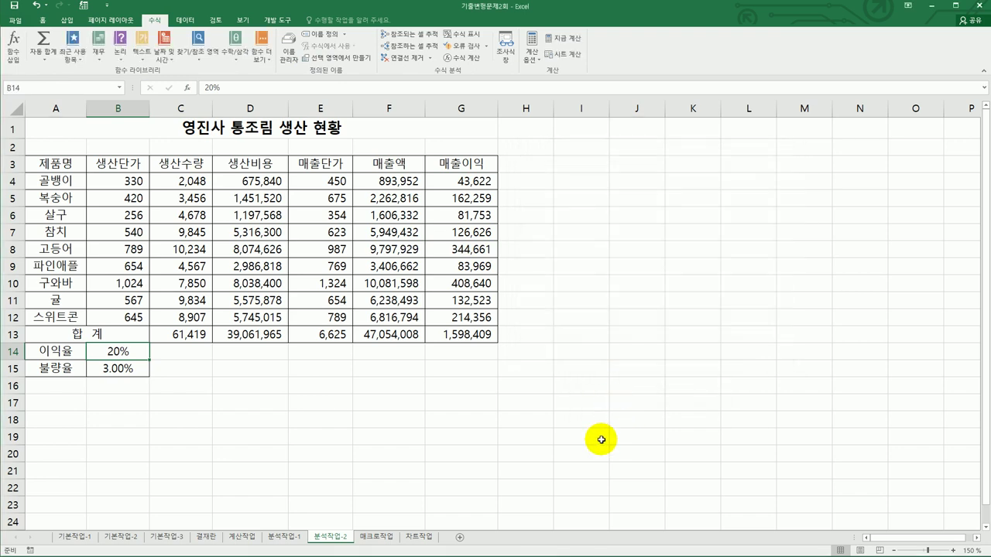
Name cell B14 이익율 and cell B15 불량율.
{"action": "left_click", "coordinate": [49, 85]}
{"action": "type", "text": "이익율"}
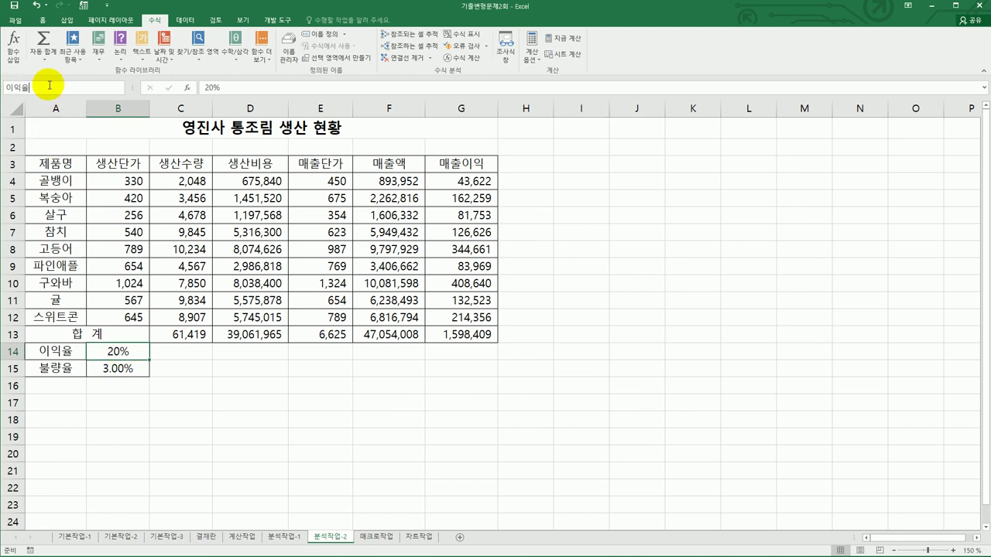
{"action": "key", "text": "Return"}
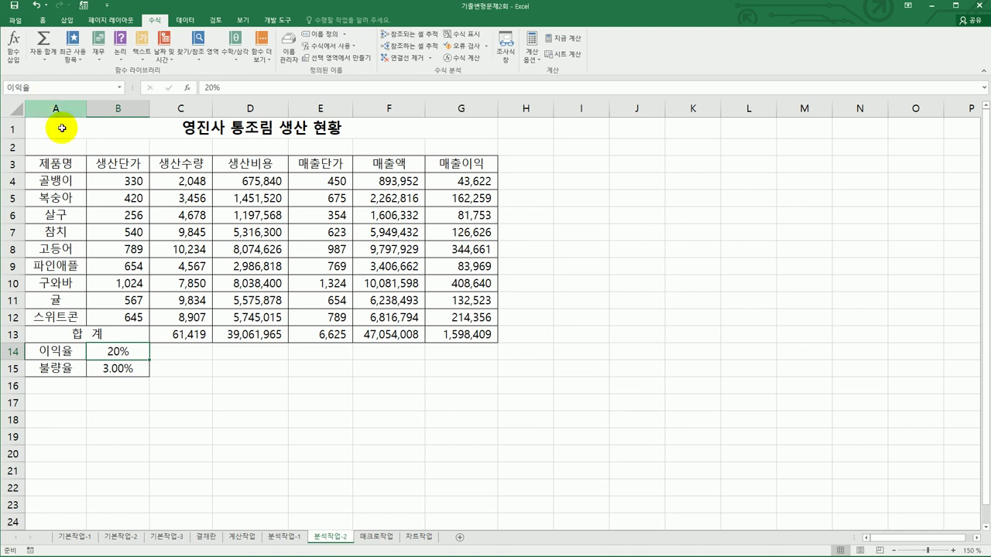
{"action": "left_click", "coordinate": [120, 371]}
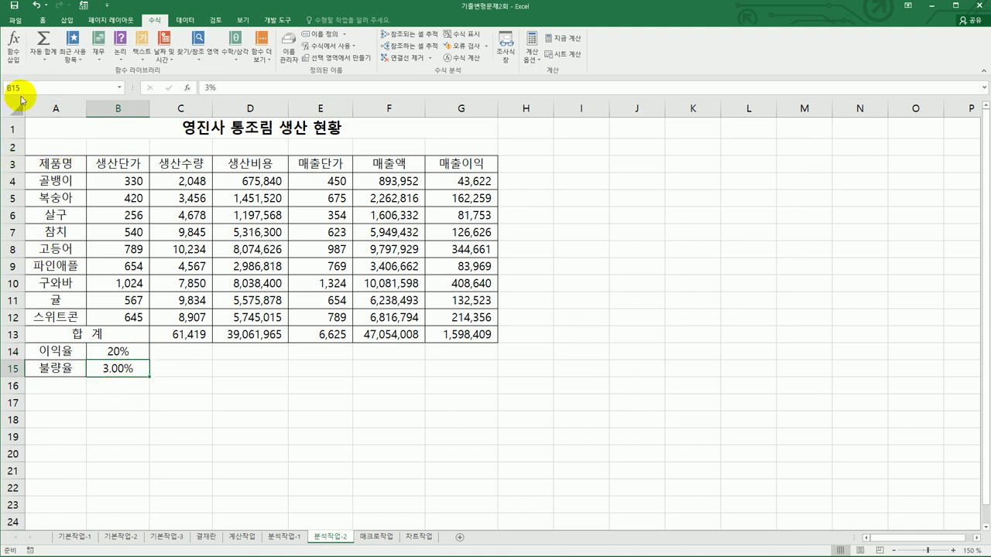
{"action": "left_click", "coordinate": [23, 89]}
{"action": "type", "text": "ㅂ불랴"}
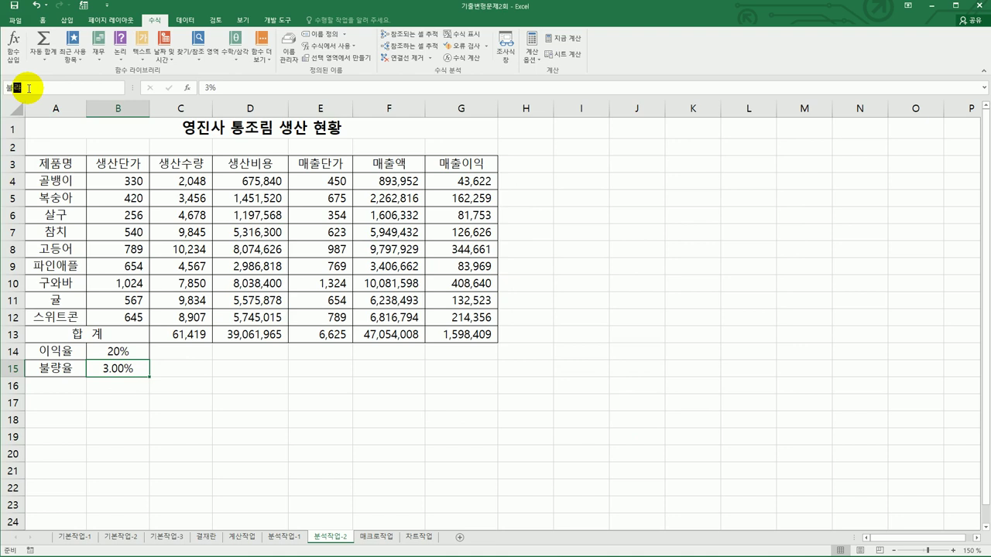
{"action": "type", "text": "량율"}
{"action": "key", "text": "Return"}
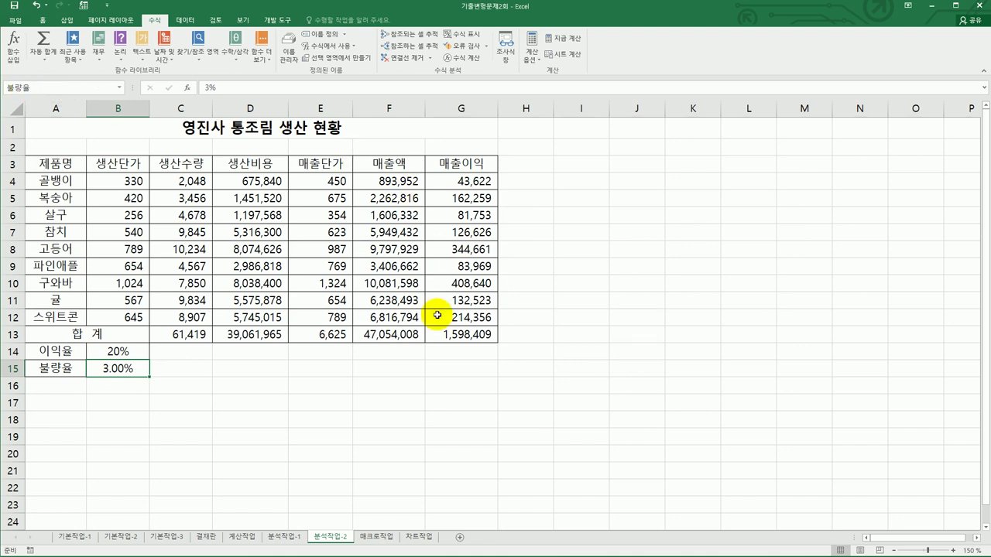
Name the 매출이익 total in G13 매출이익합계.
{"action": "left_click", "coordinate": [457, 338]}
{"action": "left_click", "coordinate": [83, 89]}
{"action": "type", "text": "매"}
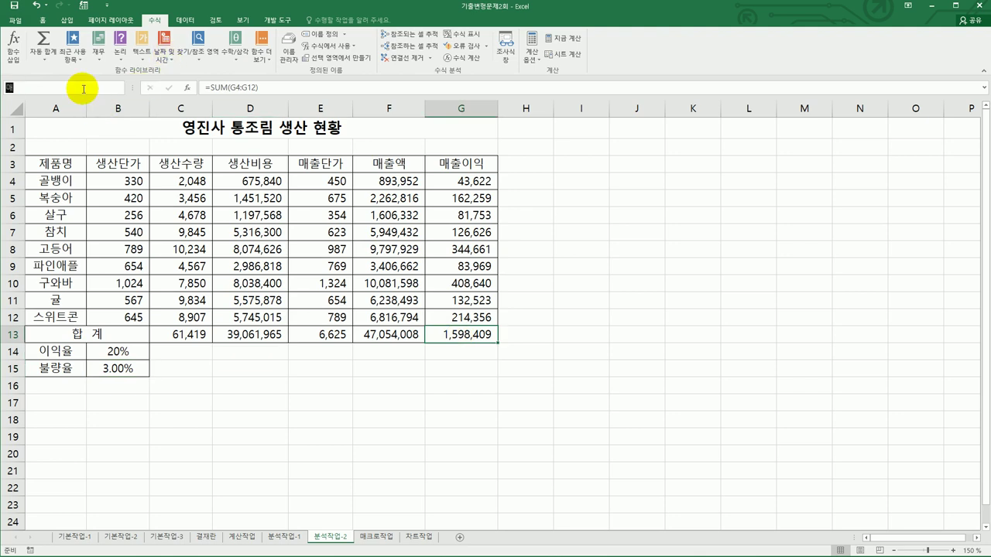
{"action": "type", "text": "출이익합계"}
{"action": "key", "text": "Return"}
Start adding a what-if scenario for the 이익율 and 불량율 cells B14:B15 and clear its default description.
{"action": "left_click", "coordinate": [108, 353]}
{"action": "left_click_drag", "start_coordinate": [108, 353], "coordinate": [110, 368]}
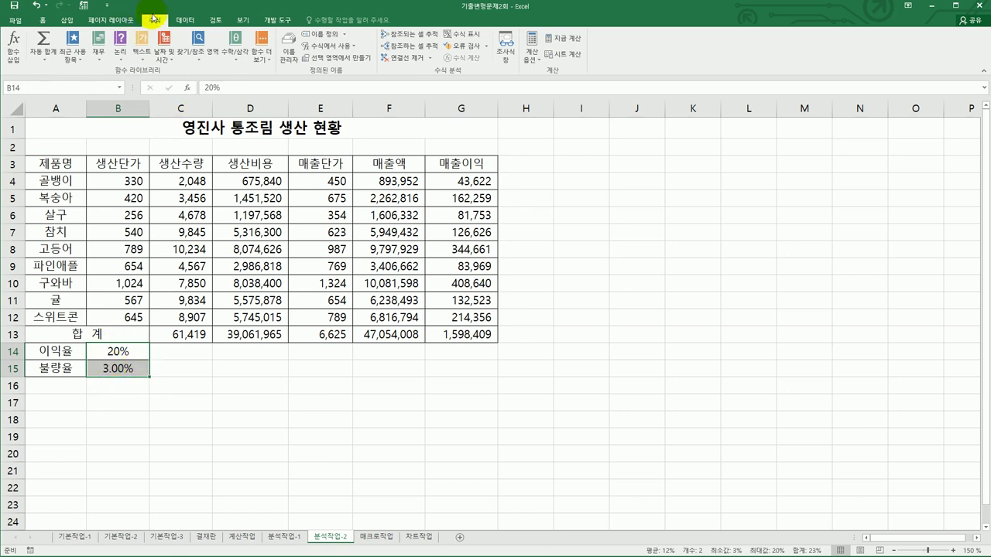
{"action": "left_click", "coordinate": [186, 19]}
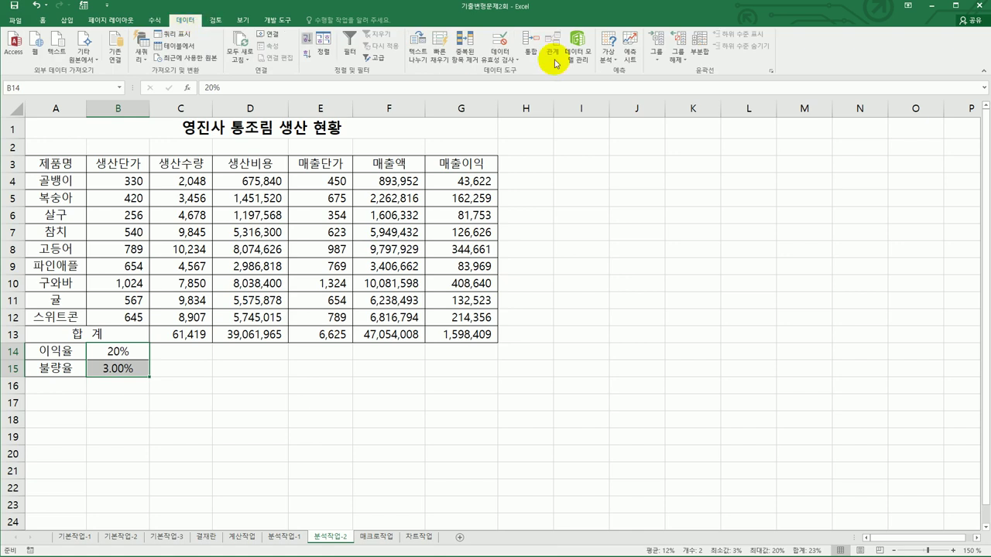
{"action": "left_click", "coordinate": [604, 62]}
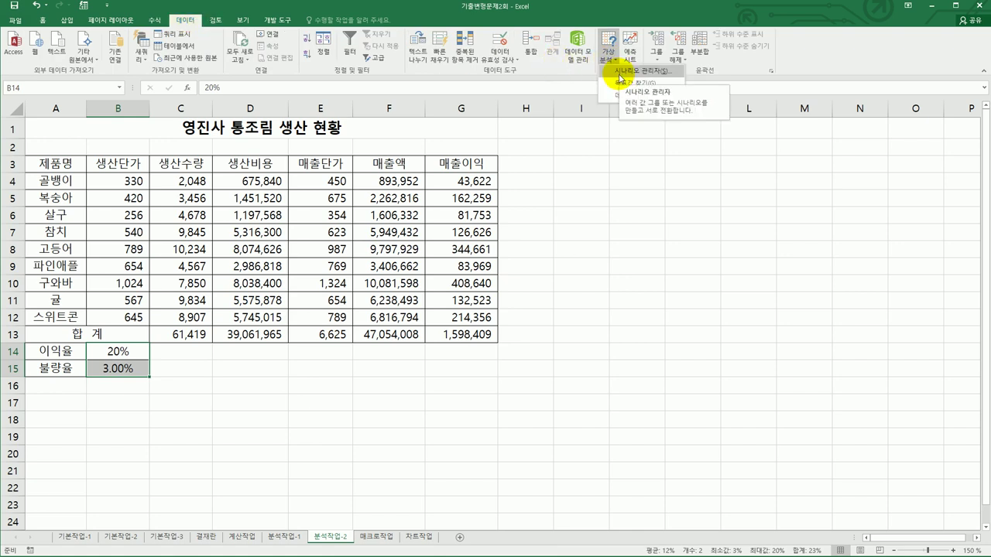
{"action": "left_click", "coordinate": [619, 73]}
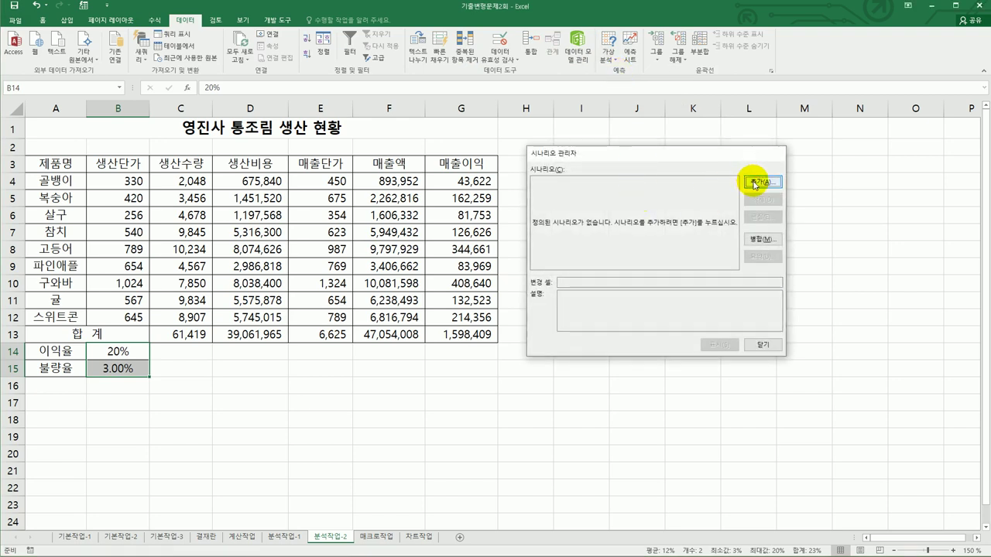
{"action": "left_click", "coordinate": [755, 183]}
{"action": "left_click_drag", "start_coordinate": [663, 160], "coordinate": [693, 229]}
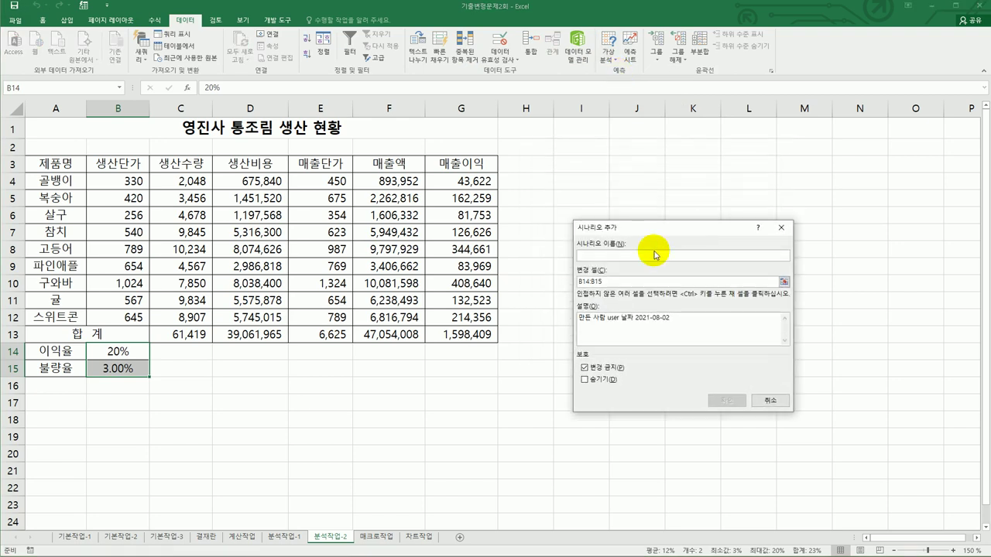
{"action": "left_click_drag", "start_coordinate": [685, 319], "coordinate": [548, 310]}
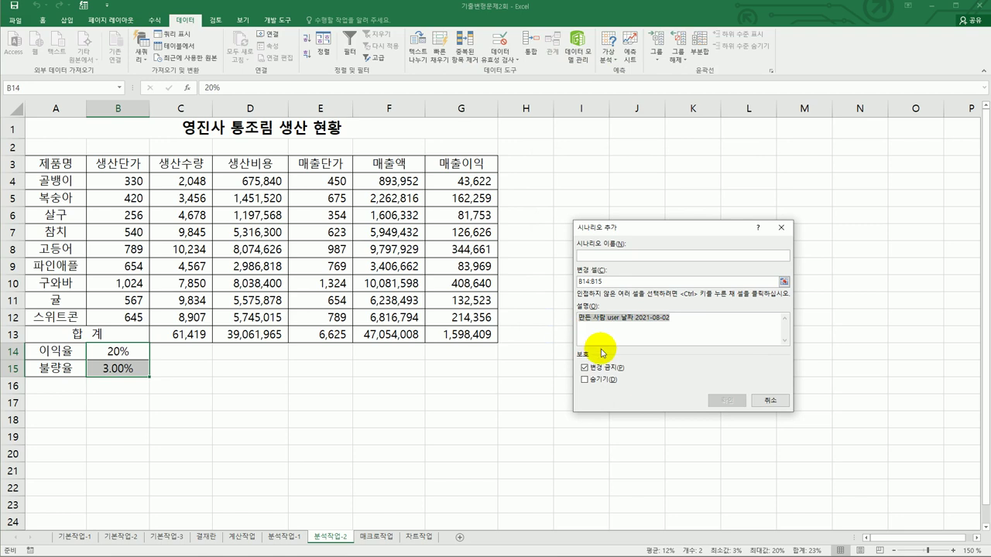
{"action": "key", "text": "Delete"}
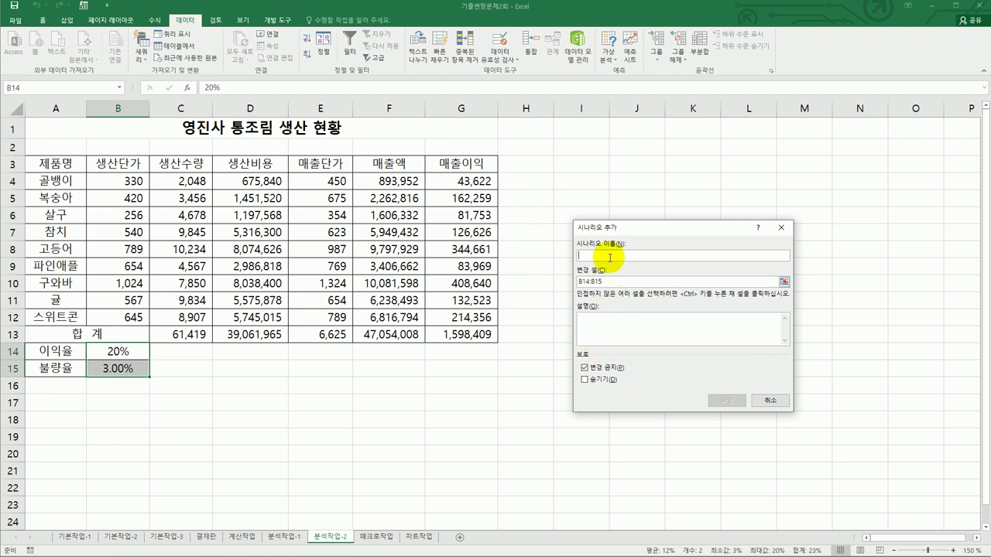
Name the scenario 매출이익증가 and set its changing cells to $B$14:$B$15.
{"action": "type", "text": "매출이익률"}
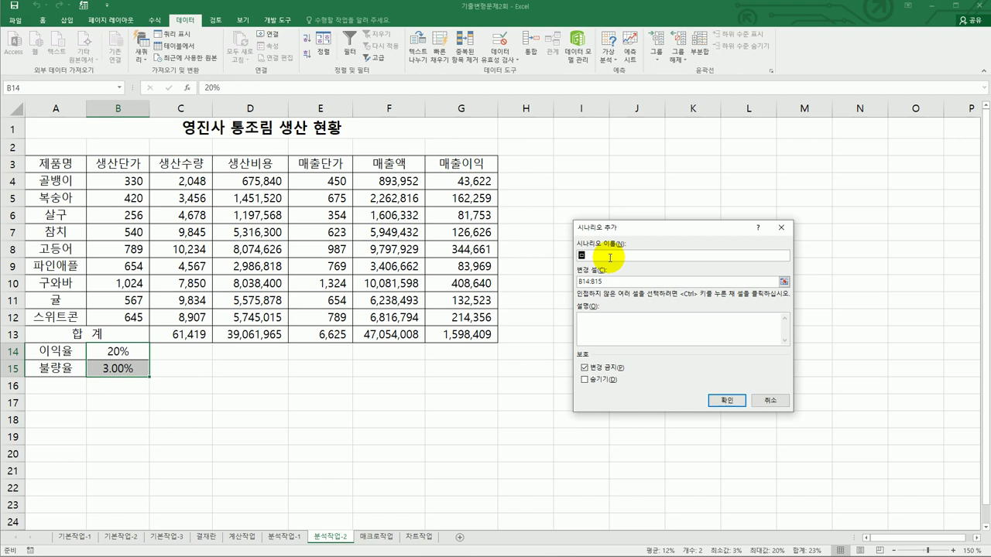
{"action": "key", "text": "BackSpace"}
{"action": "type", "text": "증가"}
{"action": "key", "text": "Tab"}
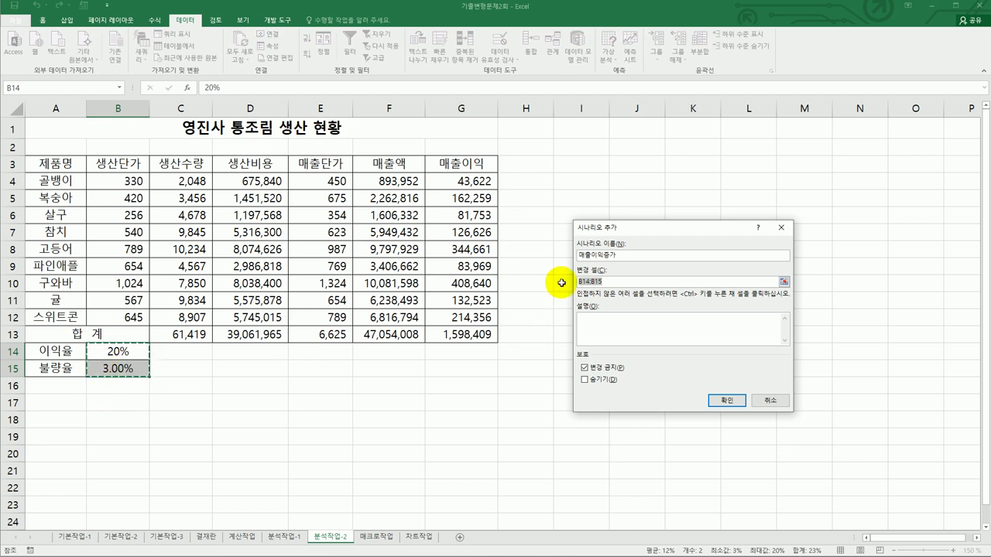
{"action": "left_click", "coordinate": [619, 283]}
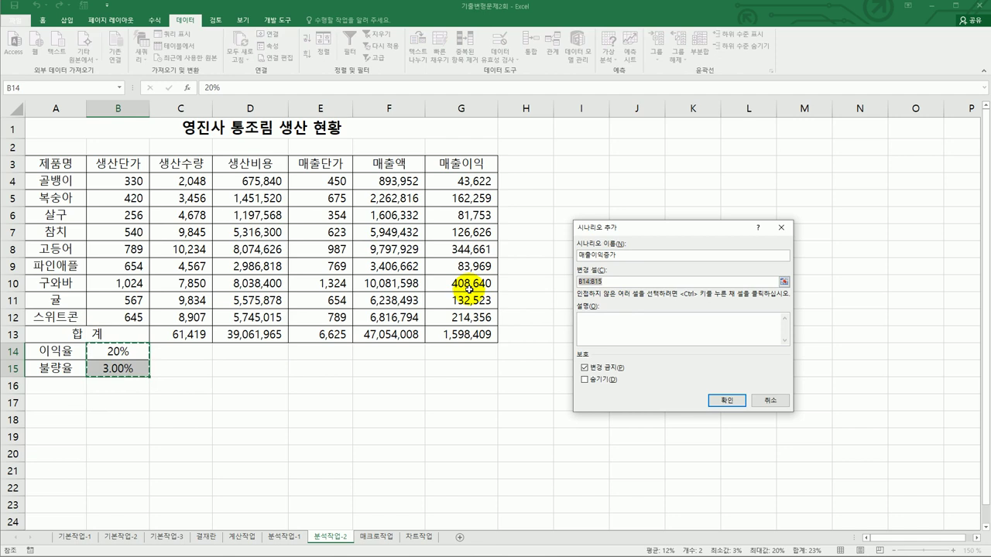
{"action": "left_click_drag", "start_coordinate": [117, 352], "coordinate": [131, 369]}
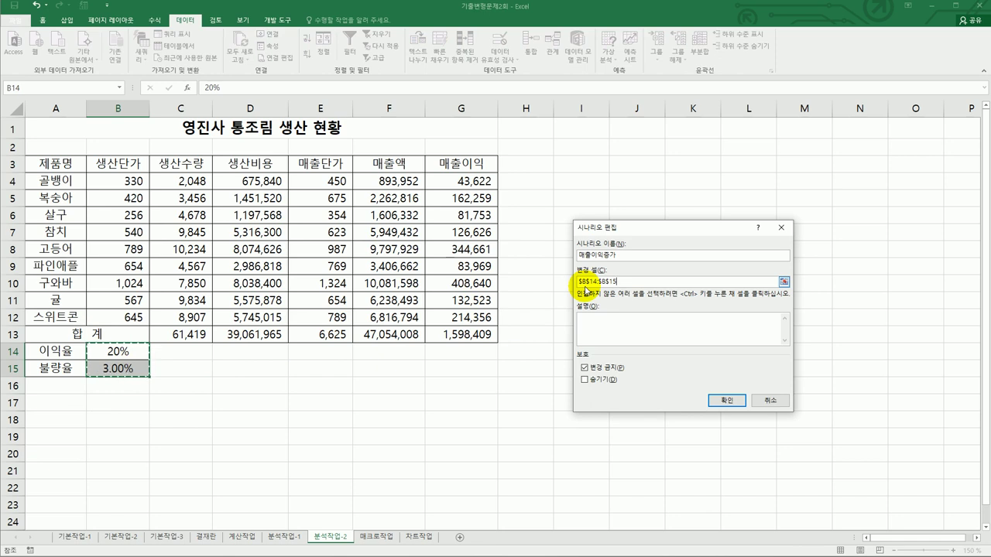
{"action": "left_click", "coordinate": [728, 402]}
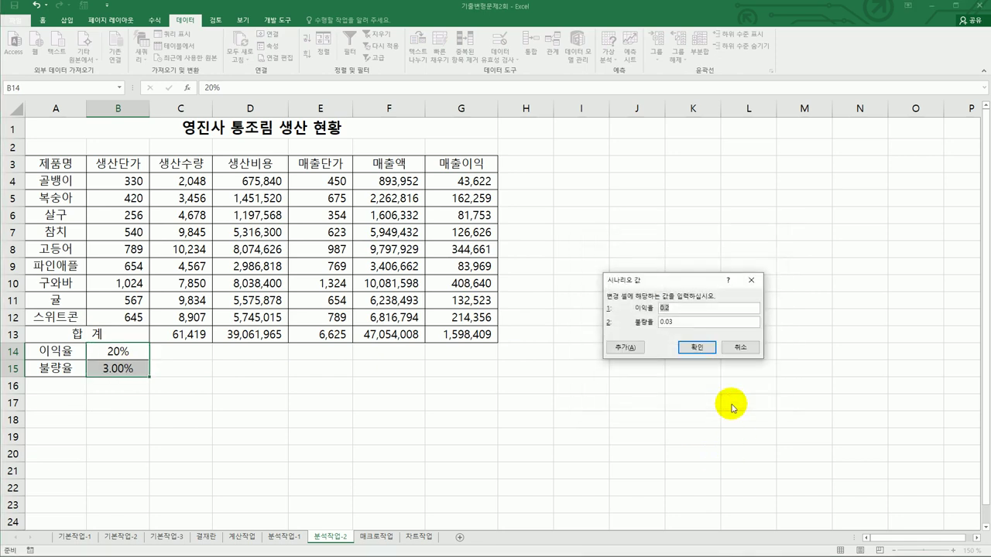
Set the scenario values to 30% for 이익율 and 2% for 불량율, and continue with adding another scenario.
{"action": "type", "text": "30%"}
{"action": "key", "text": "Tab"}
{"action": "type", "text": "2%"}
{"action": "left_click", "coordinate": [623, 348]}
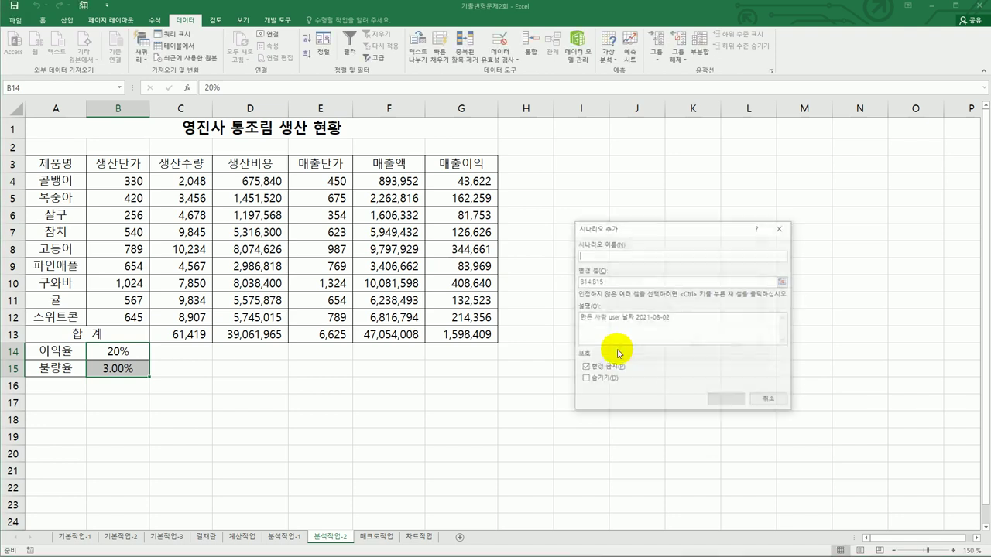
Clear the new scenario's description, name it 매출이익감소, and keep B14:B15 as its changing cells.
{"action": "left_click_drag", "start_coordinate": [691, 320], "coordinate": [549, 323]}
{"action": "key", "text": "Delete"}
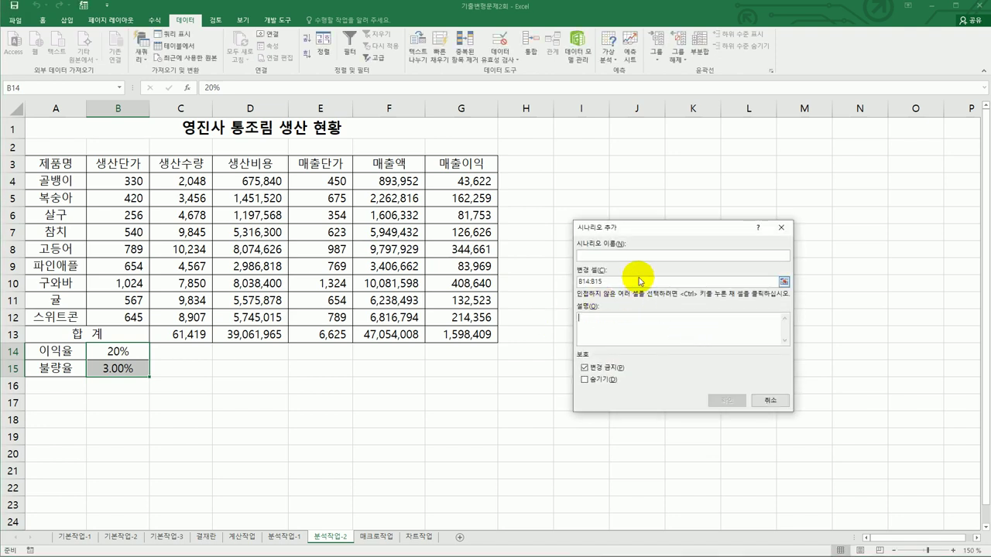
{"action": "left_click", "coordinate": [635, 257]}
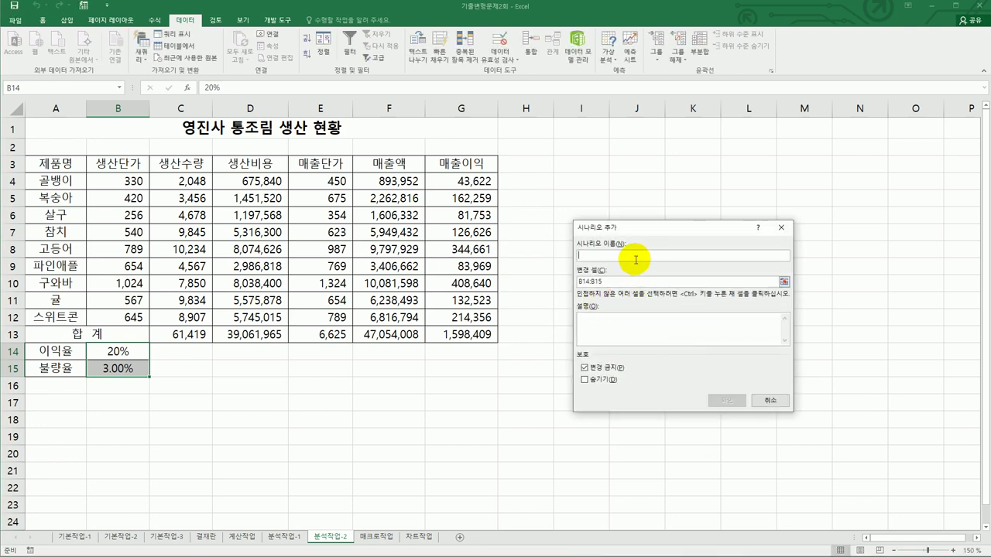
{"action": "type", "text": "매출이익"}
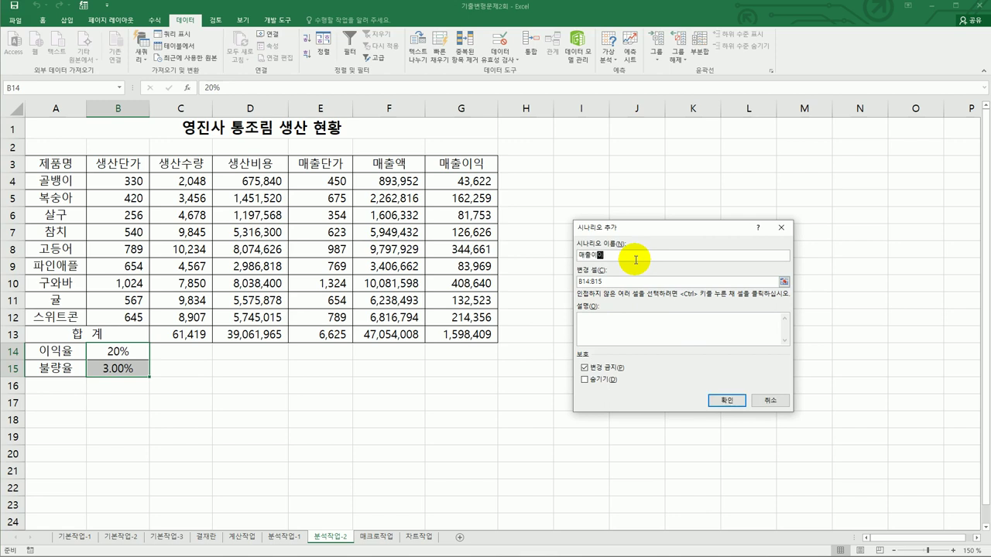
{"action": "type", "text": "감ㅅ"}
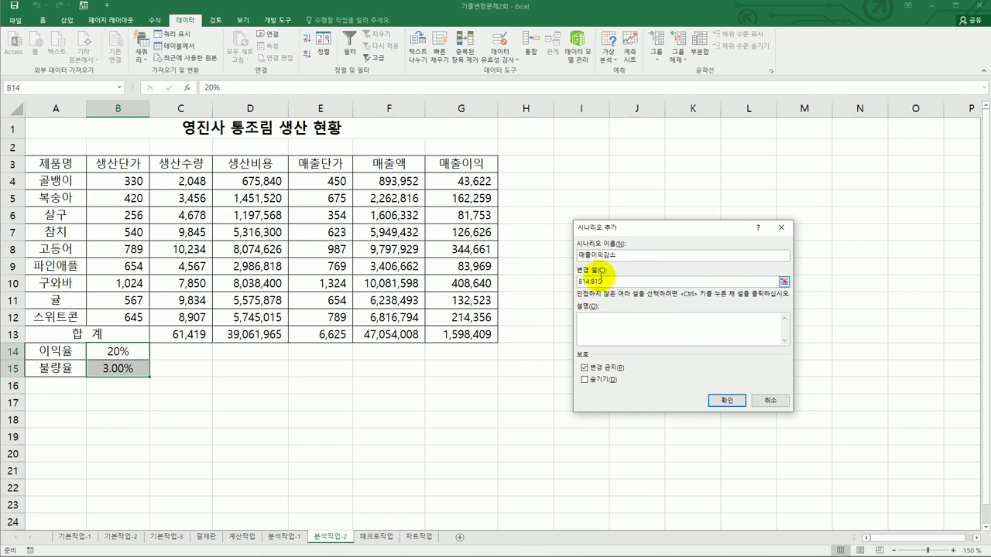
{"action": "left_click", "coordinate": [732, 402]}
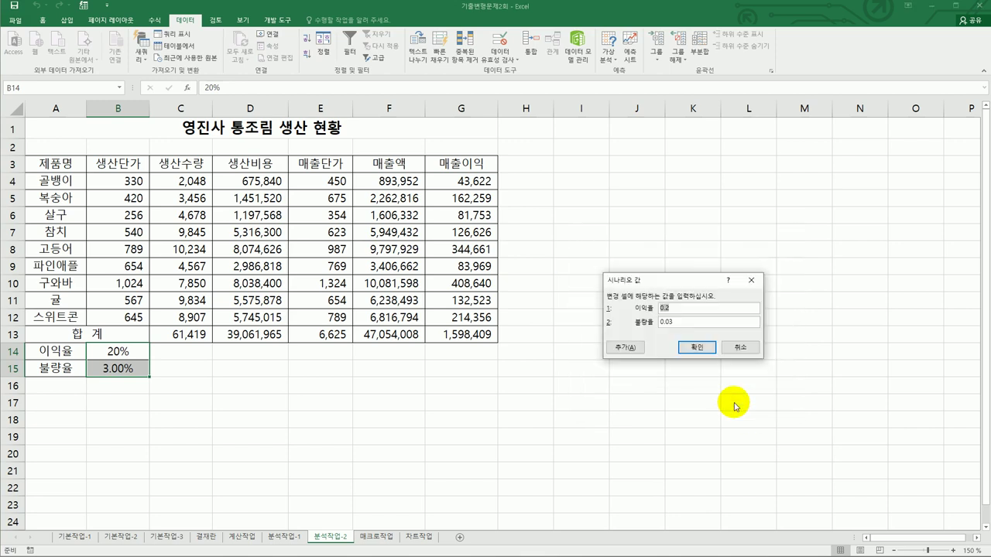
Set the 매출이익감소 scenario values to 15% for 이익율 and 4% for 불량율.
{"action": "type", "text": "15%"}
{"action": "key", "text": "Tab"}
{"action": "type", "text": "4%"}
{"action": "left_click", "coordinate": [696, 348]}
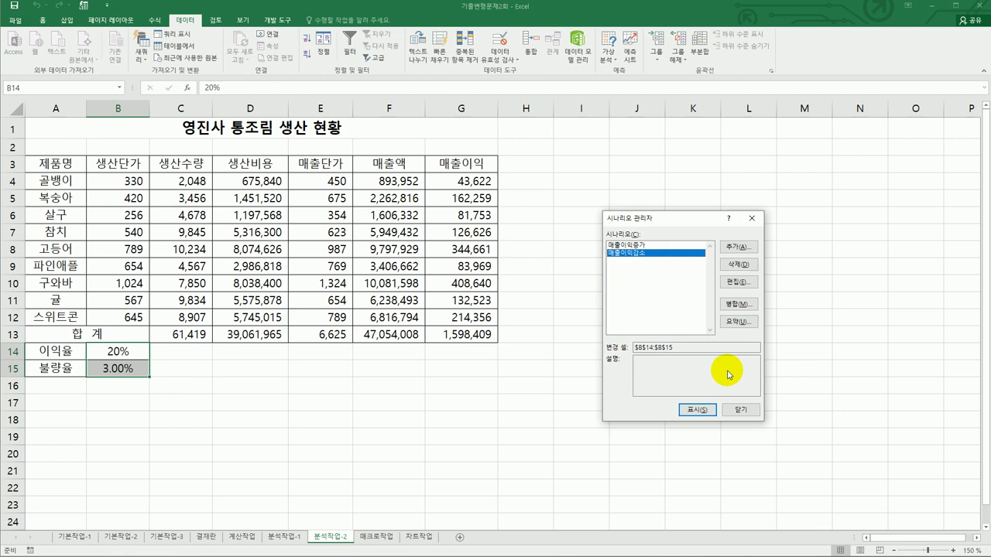
Create a scenario summary report with G13 as the result cell and check its sheet's place before 분석작업-2.
{"action": "left_click", "coordinate": [737, 321]}
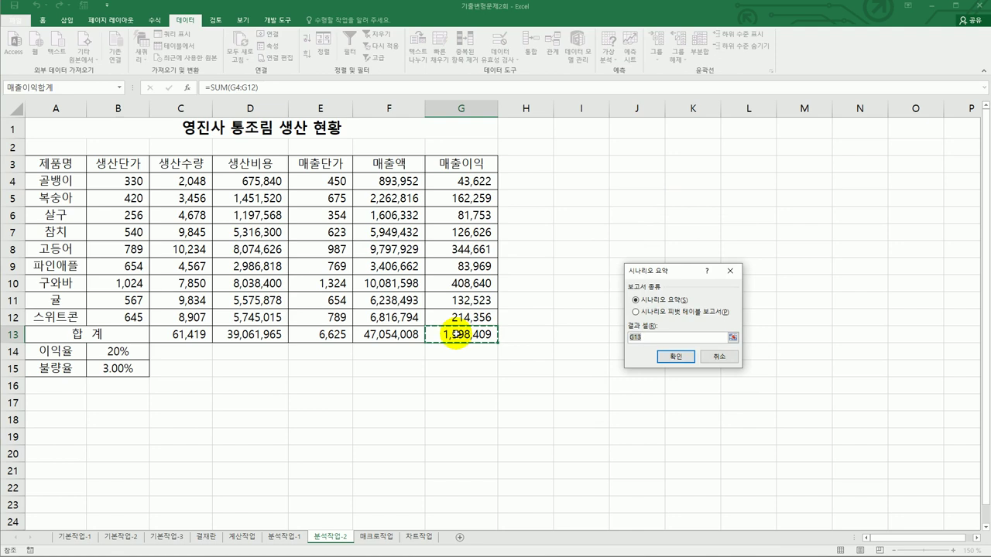
{"action": "left_click", "coordinate": [686, 356]}
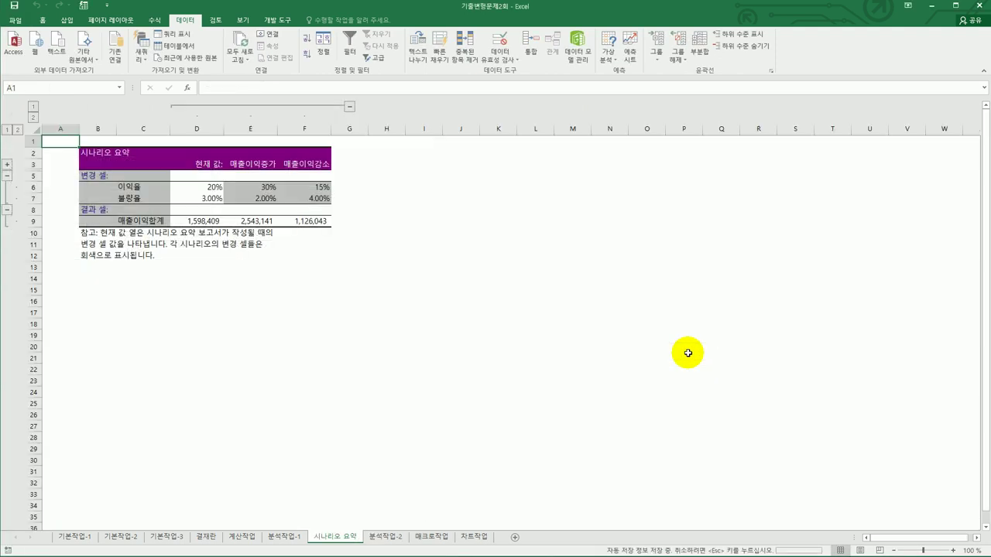
{"action": "left_click", "coordinate": [390, 540]}
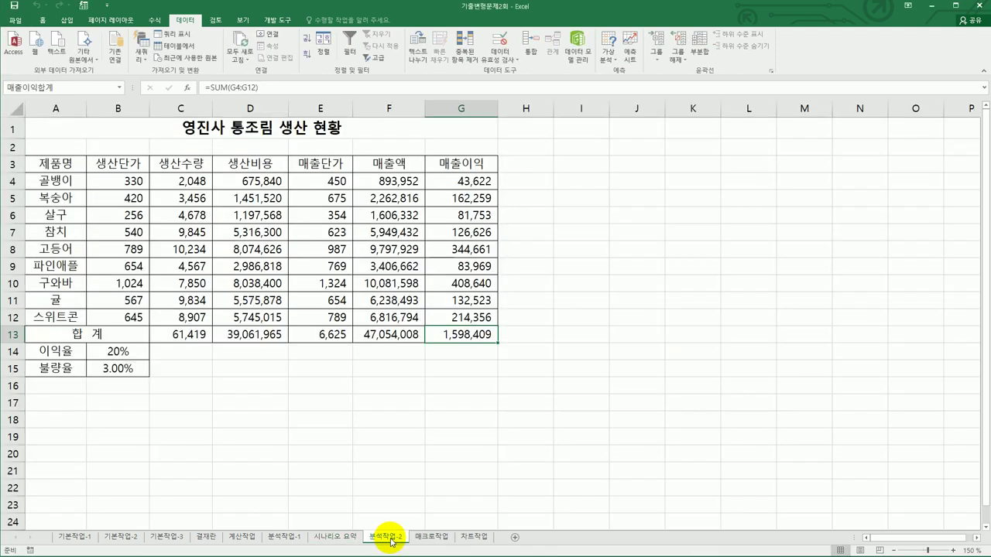
{"action": "left_click", "coordinate": [330, 542]}
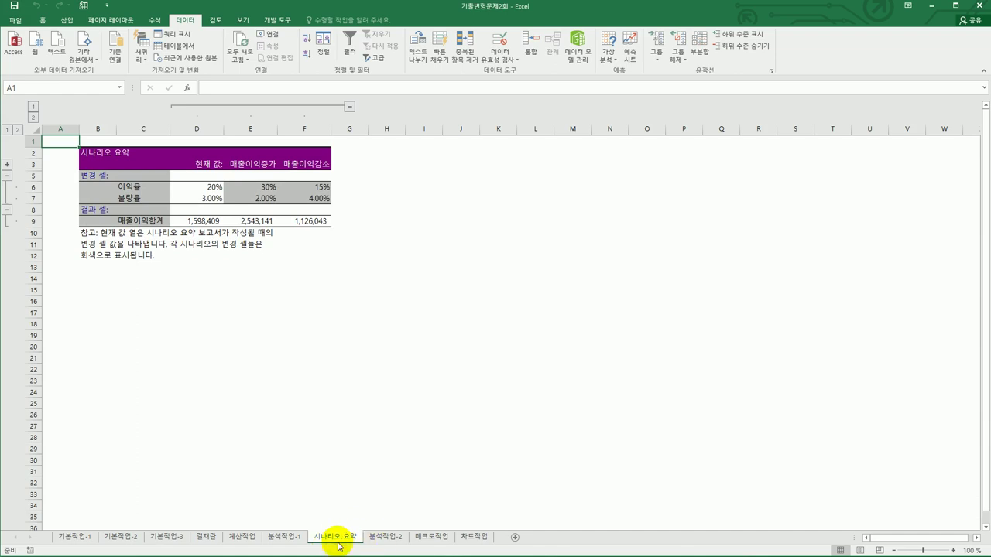
{"action": "mouse_move", "coordinate": [352, 536]}
{"action": "left_mouse_down"}
{"action": "mouse_move", "coordinate": [354, 524]}
{"action": "mouse_move", "coordinate": [434, 524]}
{"action": "mouse_move", "coordinate": [379, 542]}
{"action": "mouse_move", "coordinate": [323, 539]}
{"action": "left_mouse_up"}
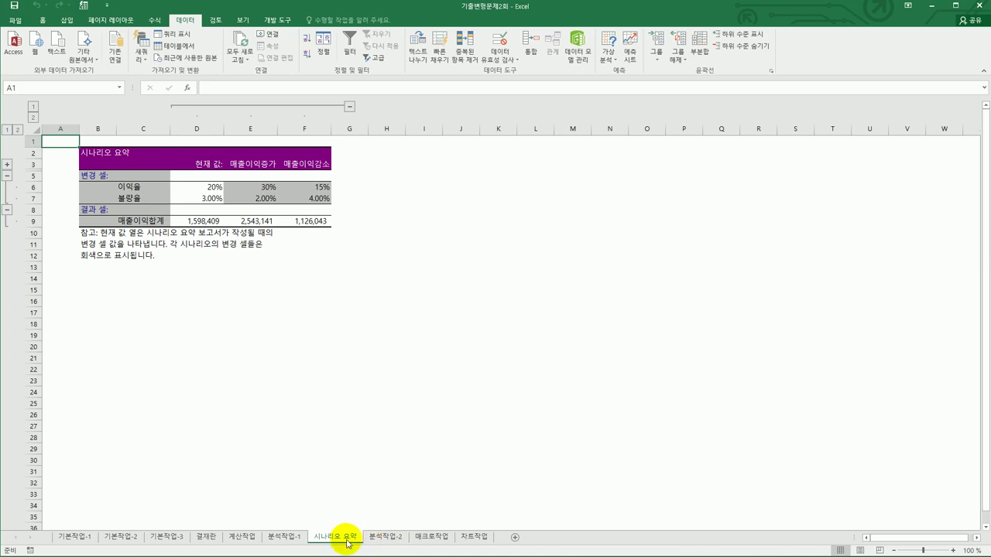
On the 매크로작업 sheet, start recording a macro named 평균 in the current workbook.
{"action": "left_click", "coordinate": [430, 536]}
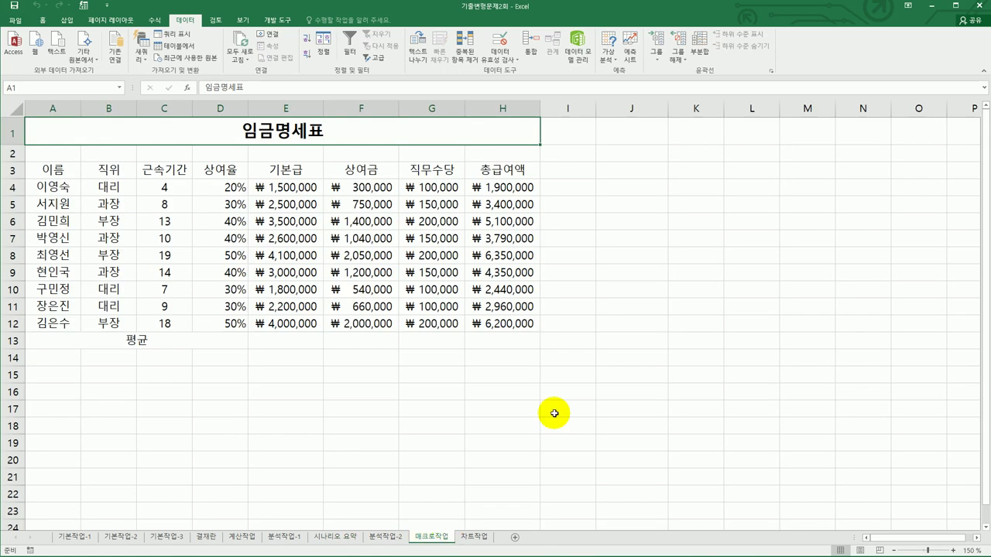
{"action": "left_click", "coordinate": [601, 396]}
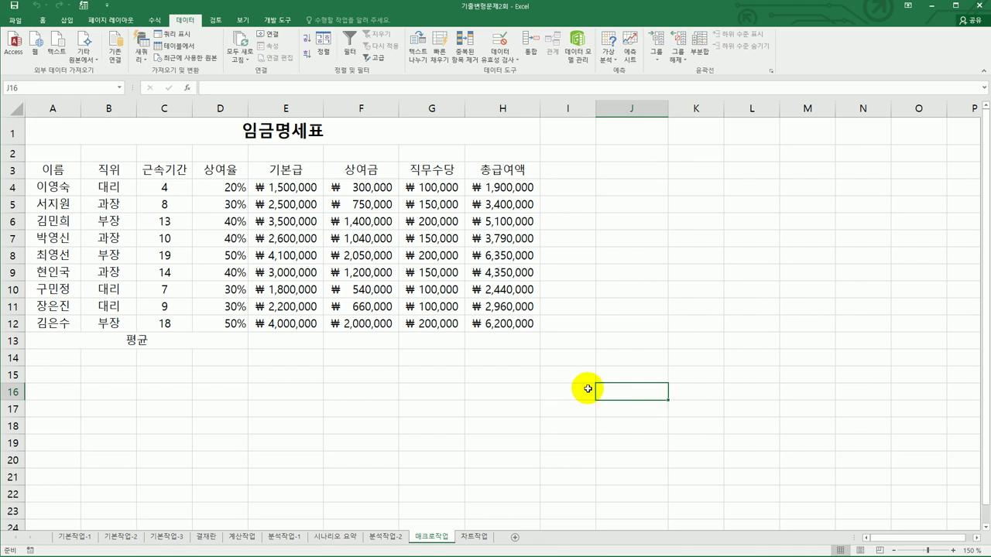
{"action": "left_click", "coordinate": [744, 386]}
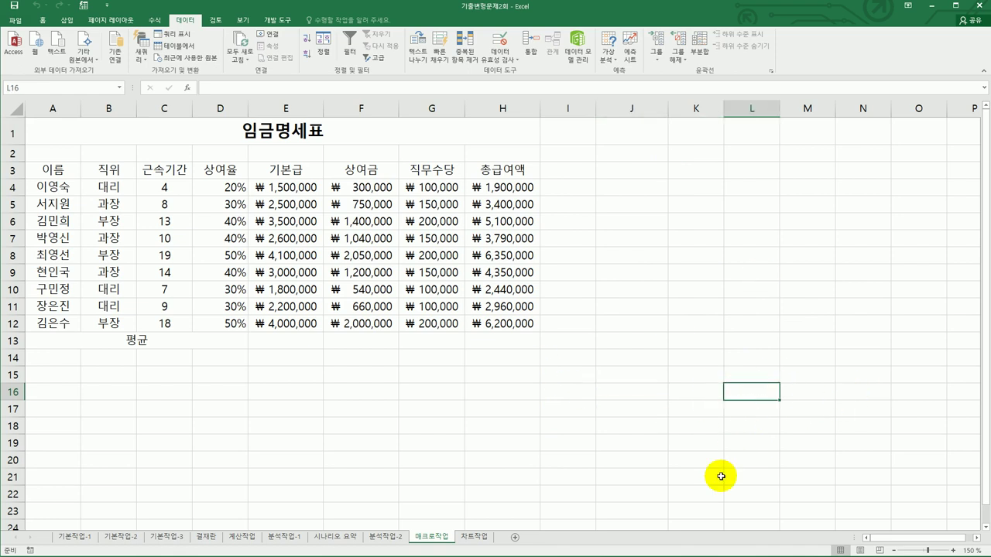
{"action": "left_click", "coordinate": [274, 19]}
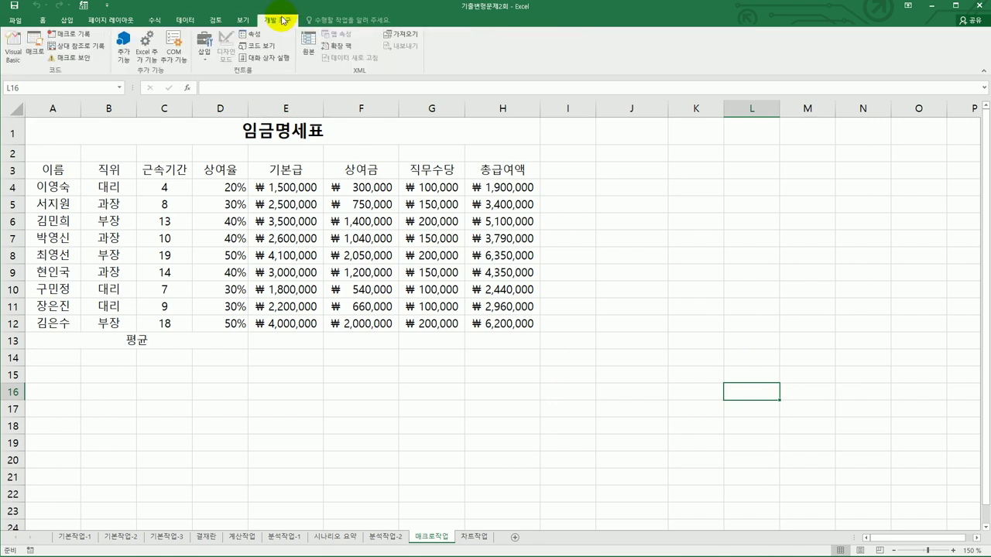
{"action": "left_click", "coordinate": [72, 34]}
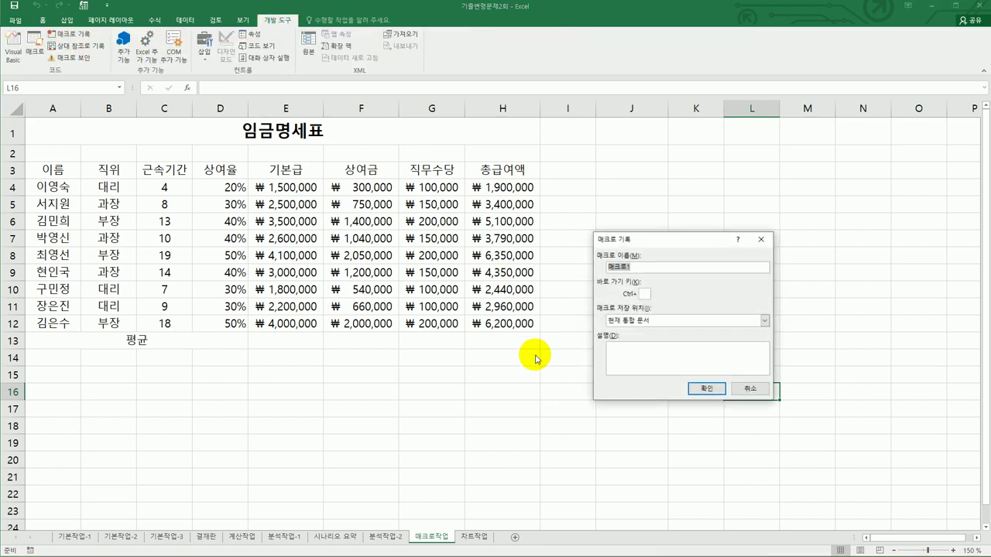
{"action": "type", "text": "평ㄱ"}
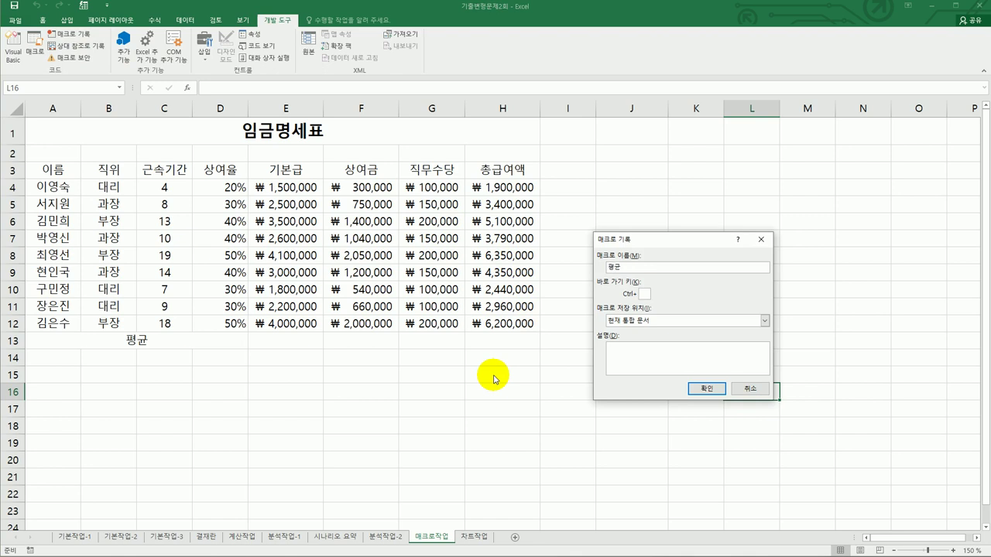
{"action": "left_click", "coordinate": [701, 387]}
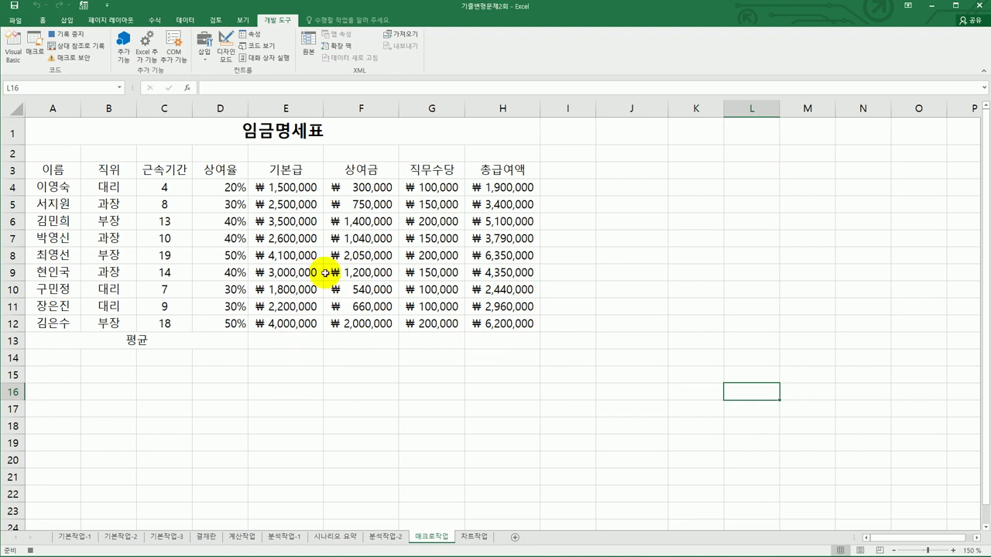
Calculate the averages of 기본급, 상여금, 직무수당 and 총급여액 in row 13 by applying automatic averaging to E4:H13.
{"action": "left_click_drag", "start_coordinate": [288, 188], "coordinate": [482, 339]}
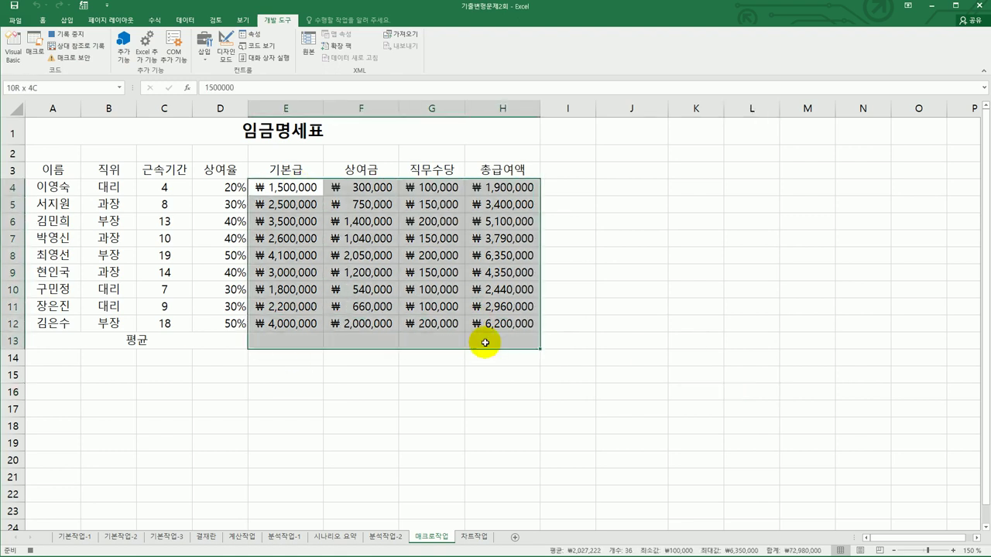
{"action": "left_click", "coordinate": [153, 23]}
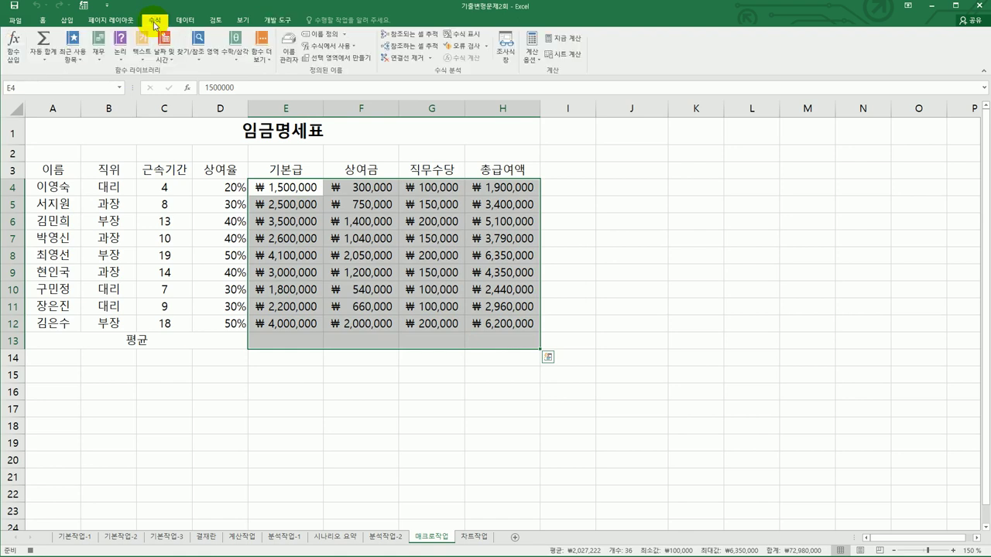
{"action": "left_click", "coordinate": [47, 61]}
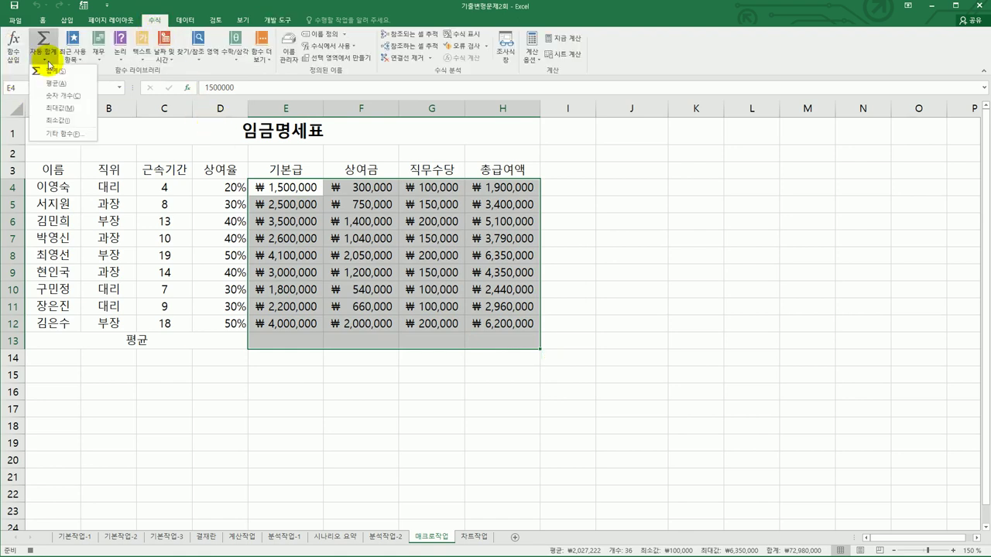
{"action": "left_click", "coordinate": [47, 82]}
Check the AVERAGE formula in E13 and stop recording the macro.
{"action": "left_click", "coordinate": [263, 342]}
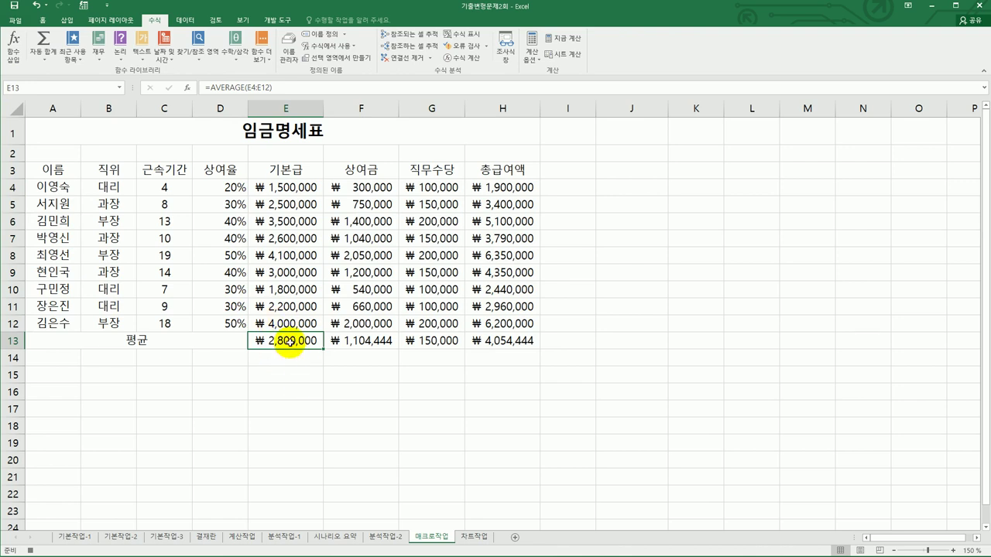
{"action": "double_click", "coordinate": [288, 343]}
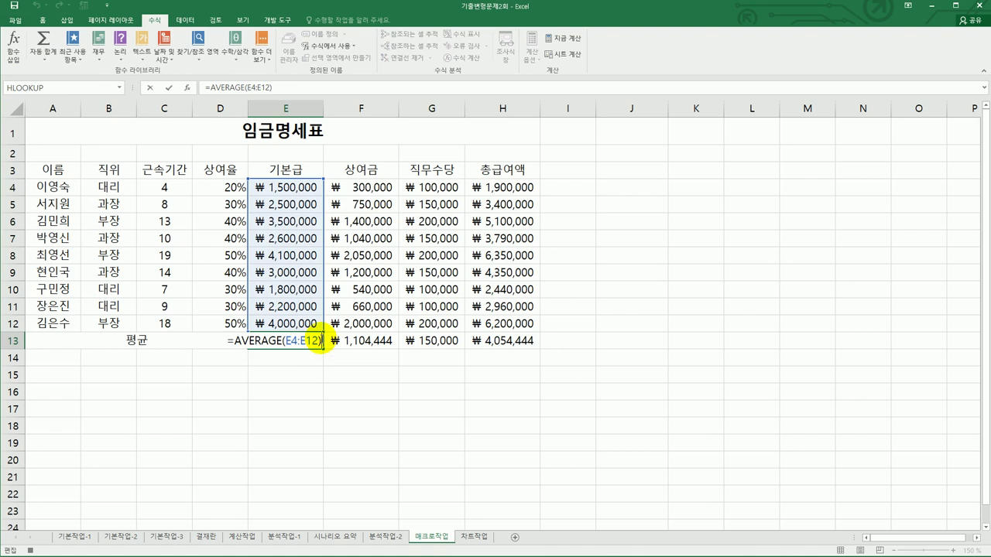
{"action": "key", "text": "Return"}
{"action": "left_click", "coordinate": [315, 339]}
{"action": "left_click", "coordinate": [277, 19]}
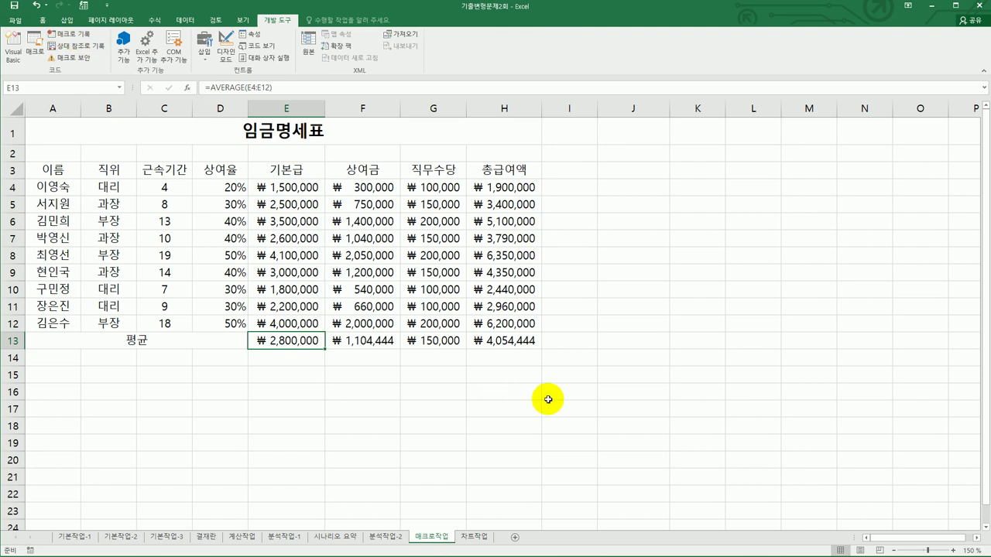
Draw a regular pentagon shape (정오각형) over J3:J5, about 1.75 cm high and 2.47 cm wide.
{"action": "left_click", "coordinate": [568, 432]}
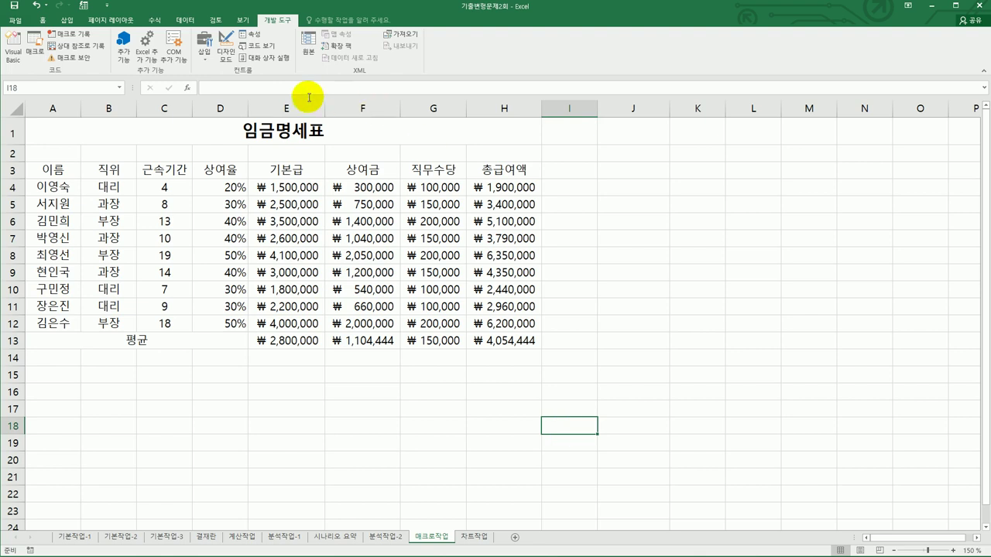
{"action": "left_click", "coordinate": [67, 22]}
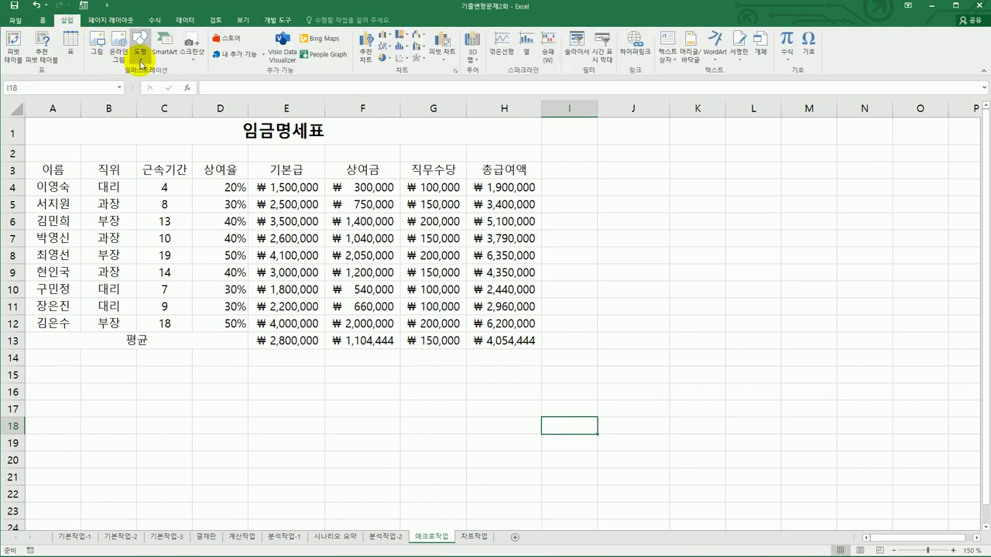
{"action": "left_click", "coordinate": [140, 52]}
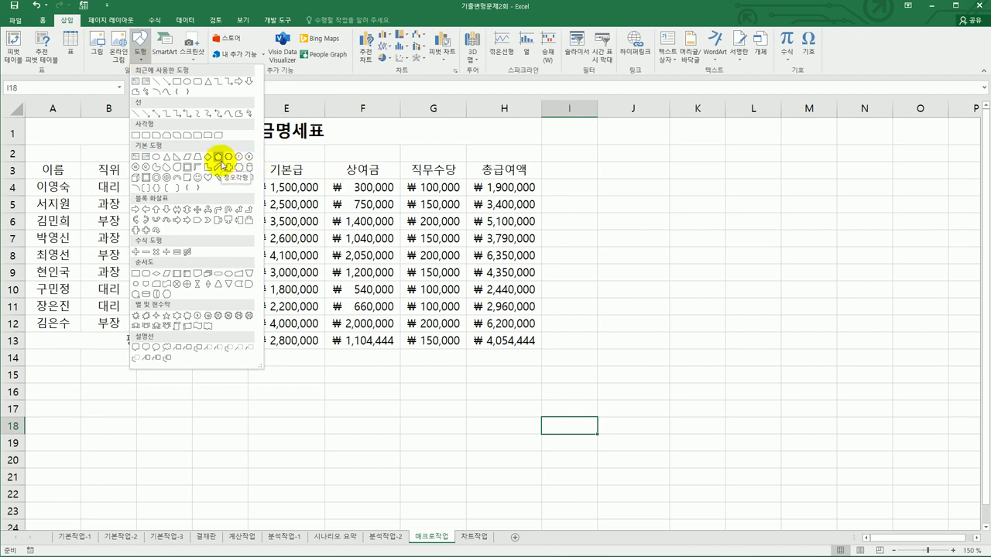
{"action": "left_click", "coordinate": [221, 163]}
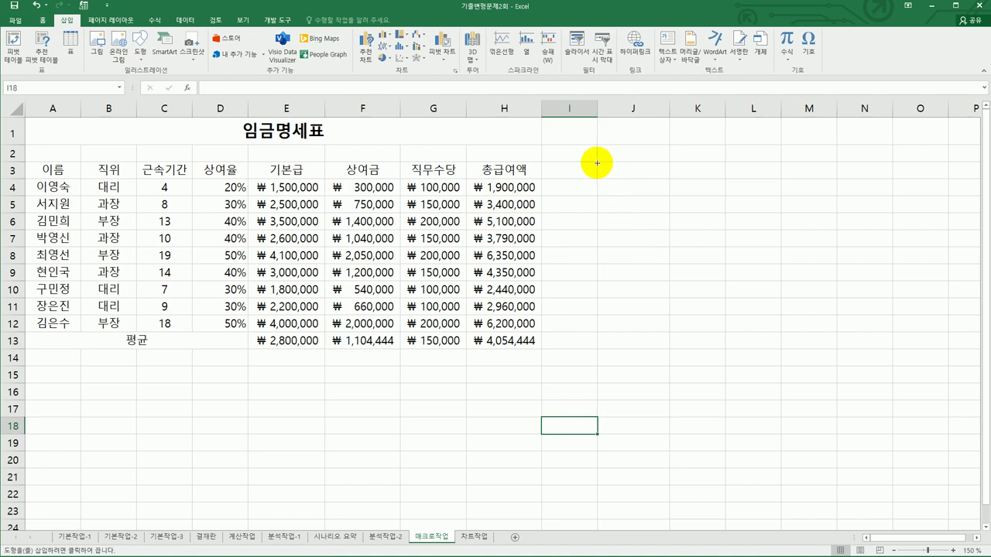
{"action": "mouse_move", "coordinate": [597, 162]}
{"action": "left_mouse_down"}
{"action": "mouse_move", "coordinate": [657, 177]}
{"action": "mouse_move", "coordinate": [657, 216]}
{"action": "left_mouse_up"}
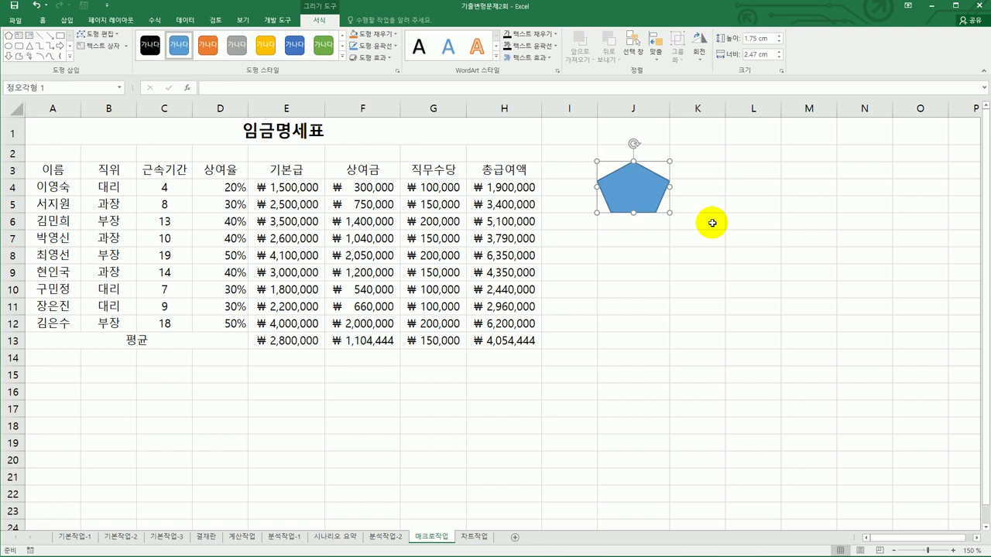
Label the pentagon 평균 and assign the 평균 macro to it.
{"action": "type", "text": "평ㄱ"}
{"action": "right_click", "coordinate": [648, 179]}
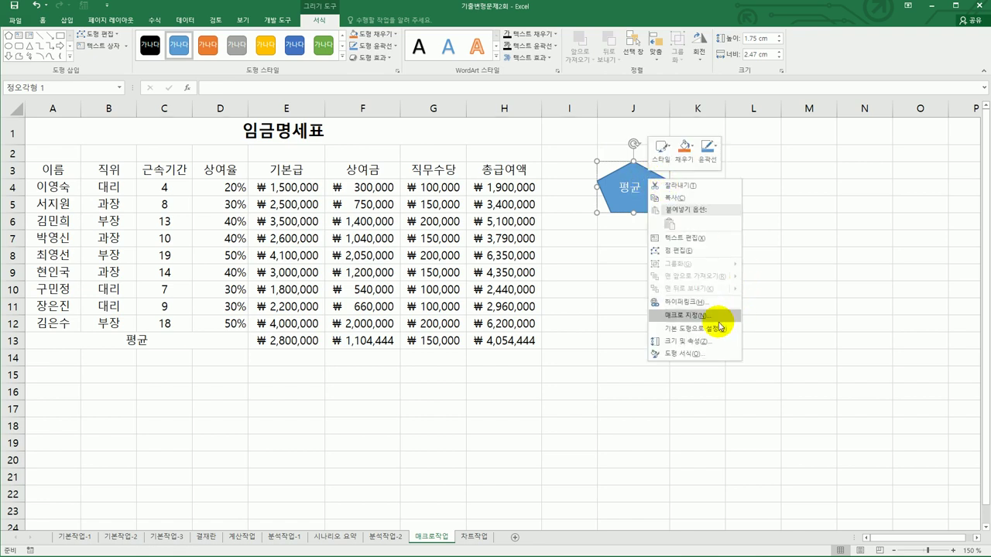
{"action": "left_click", "coordinate": [719, 315]}
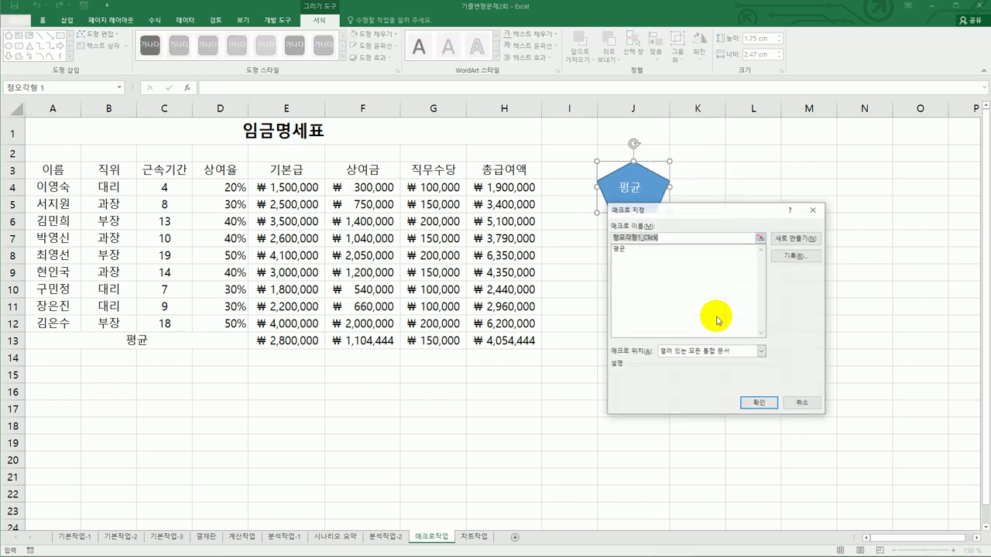
{"action": "left_click", "coordinate": [626, 250]}
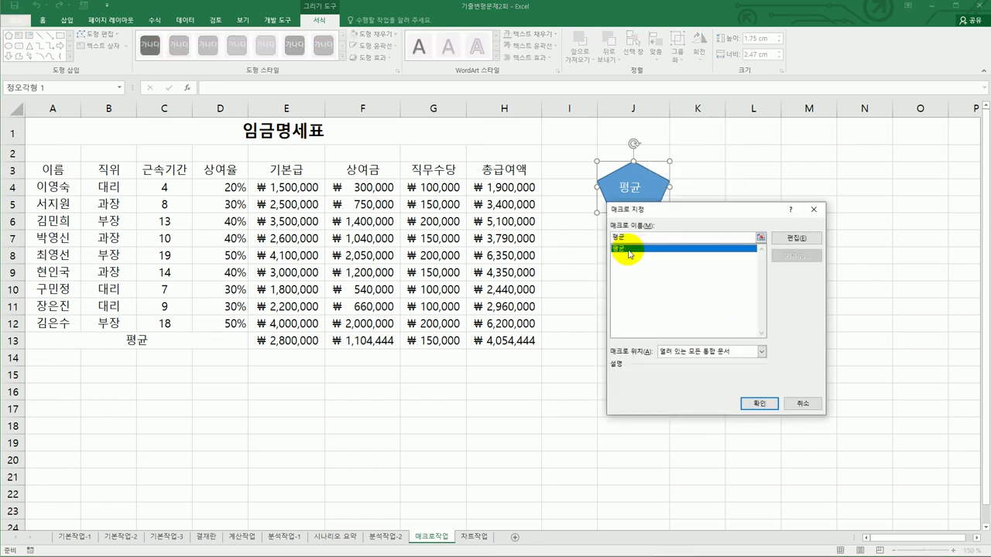
{"action": "left_click", "coordinate": [760, 403]}
{"action": "left_click", "coordinate": [772, 356]}
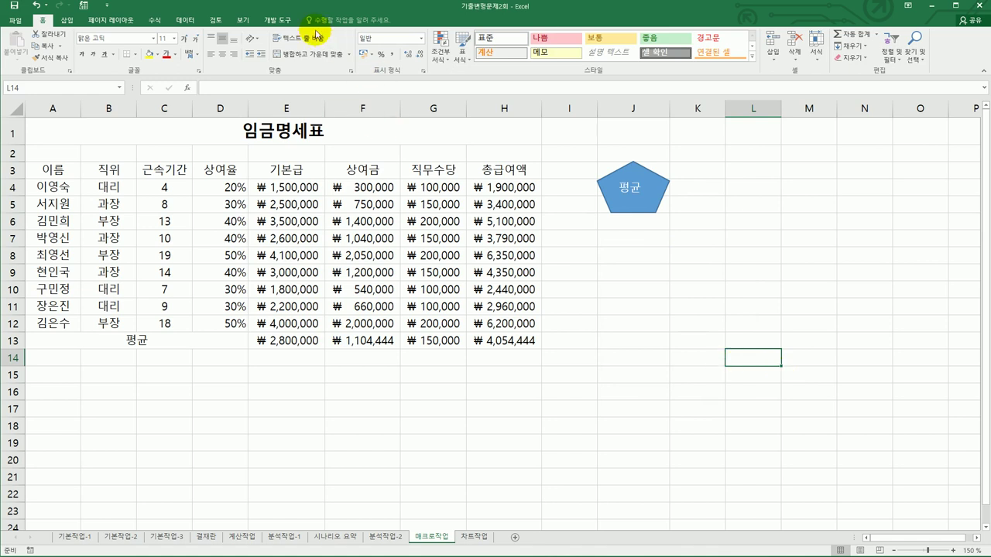
Start recording a second macro named 서식 in the current workbook.
{"action": "left_click", "coordinate": [281, 20]}
{"action": "left_click", "coordinate": [51, 35]}
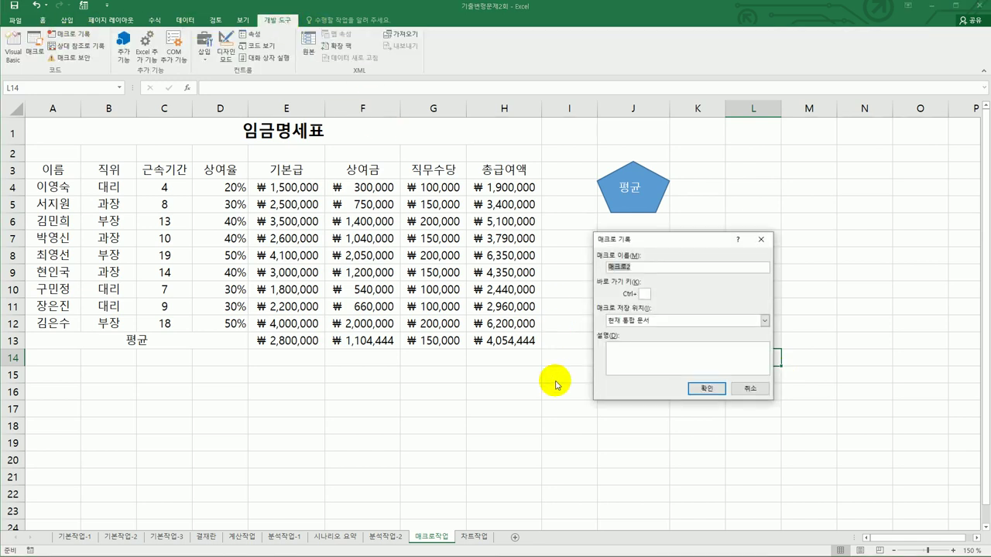
{"action": "type", "text": "서식"}
{"action": "left_click", "coordinate": [701, 389]}
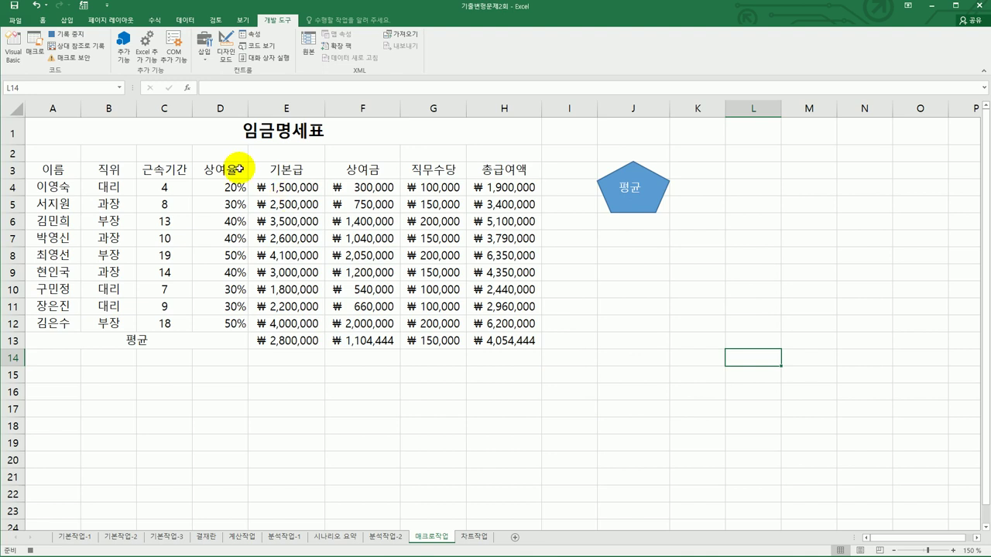
Apply all borders (모든 테두리) to the table range A3:H13 and stop recording the 서식 macro.
{"action": "left_click_drag", "start_coordinate": [59, 174], "coordinate": [473, 337]}
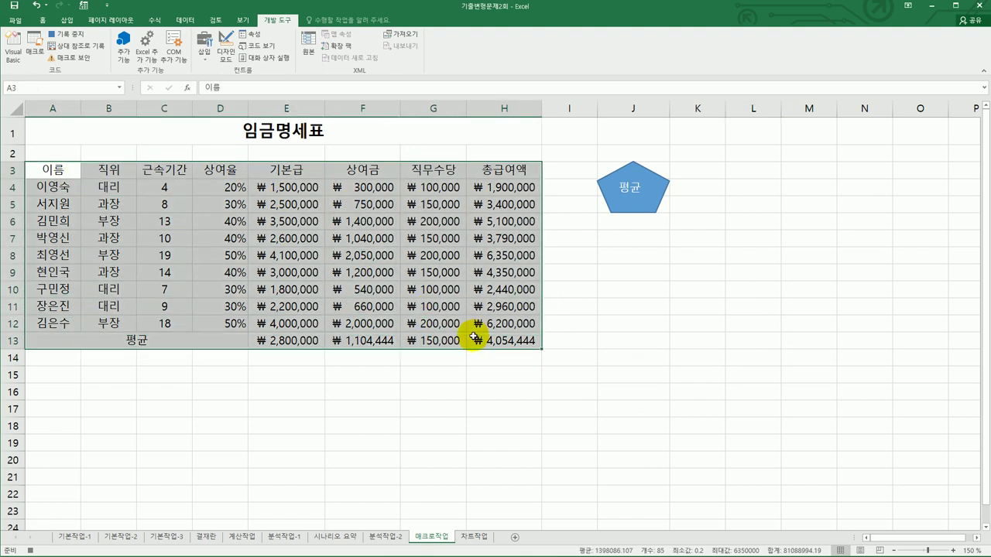
{"action": "left_click", "coordinate": [44, 21]}
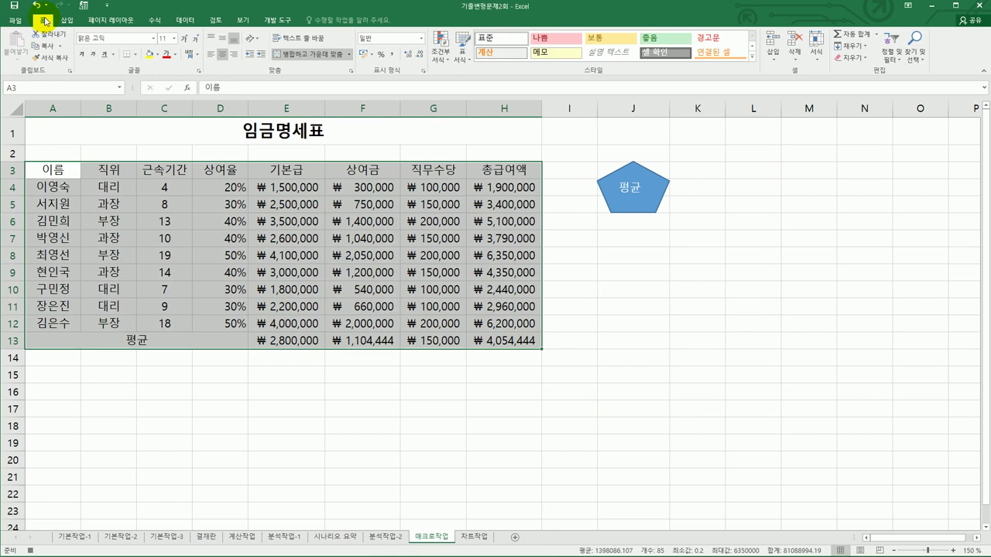
{"action": "left_click", "coordinate": [135, 55]}
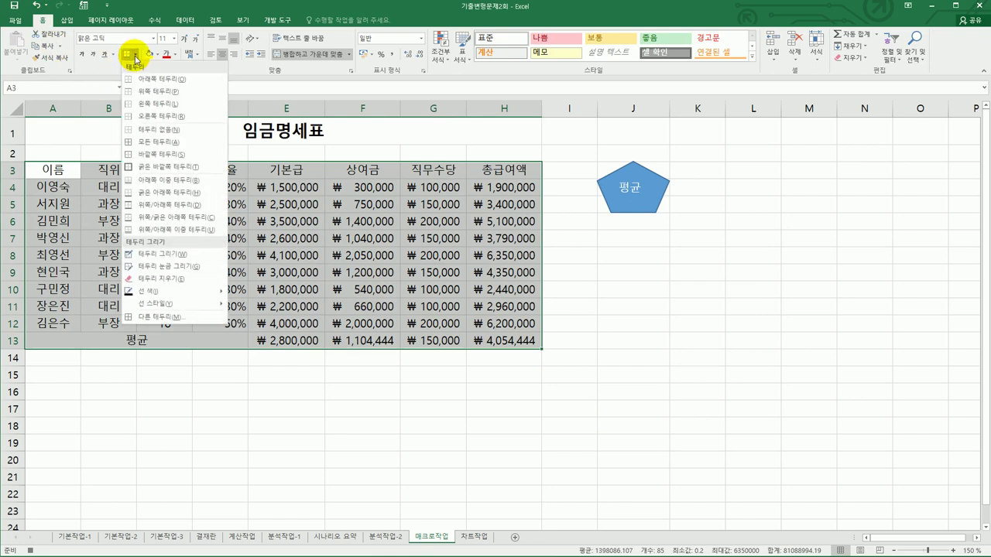
{"action": "left_click", "coordinate": [157, 147]}
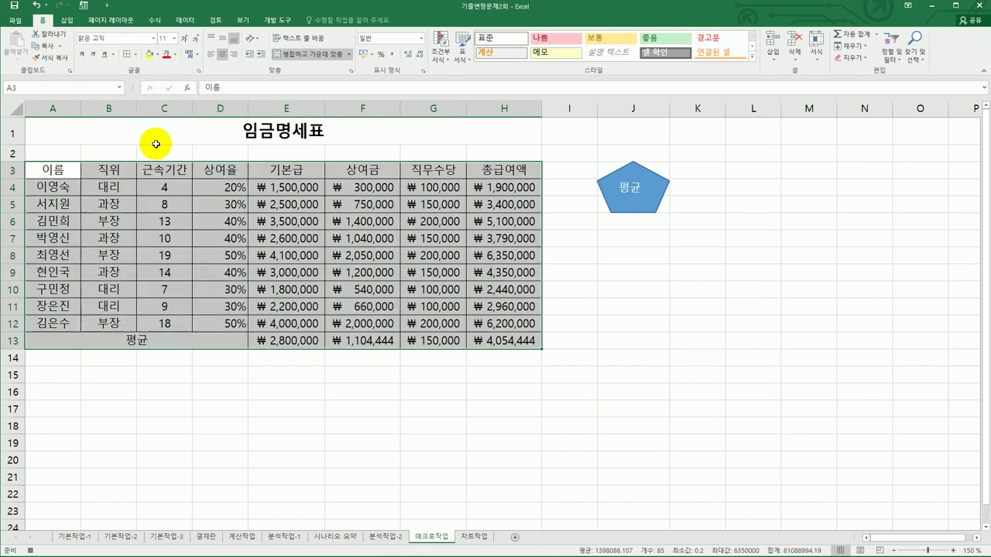
{"action": "left_click", "coordinate": [510, 345]}
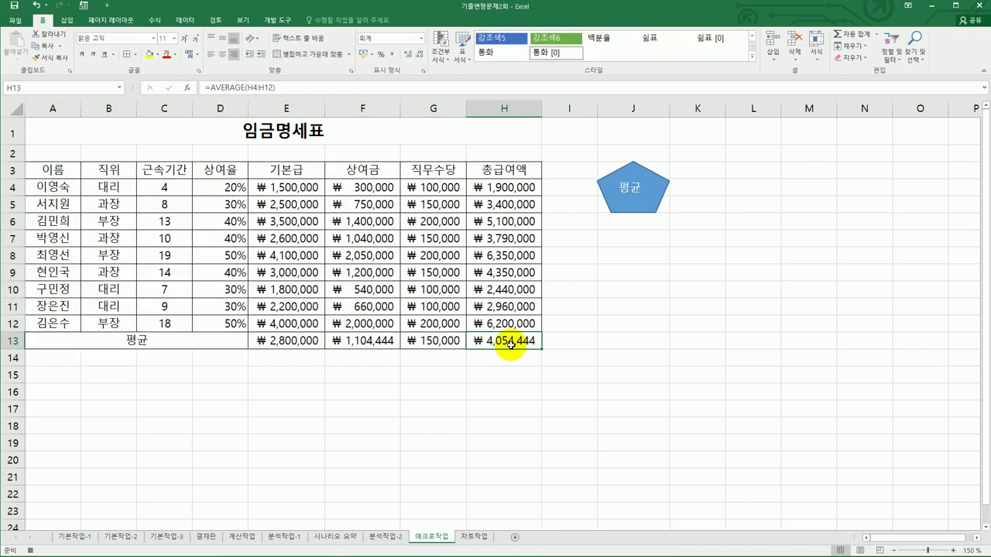
{"action": "left_click", "coordinate": [276, 21]}
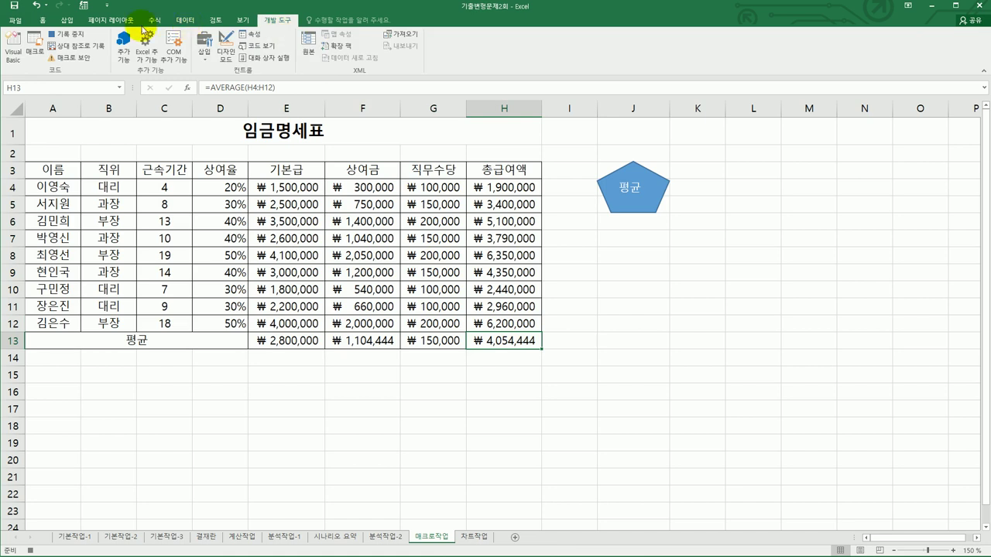
{"action": "left_click", "coordinate": [68, 34]}
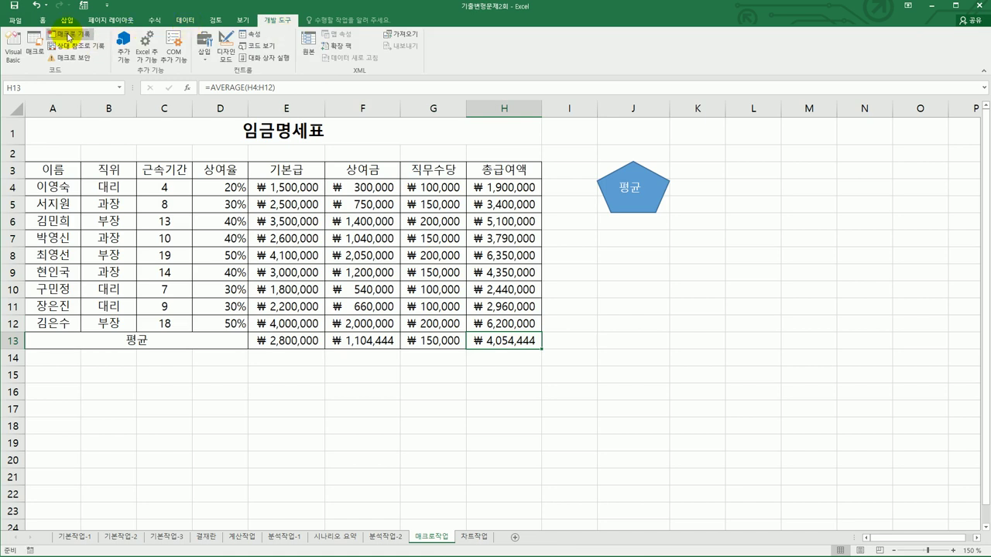
{"action": "left_click", "coordinate": [671, 408]}
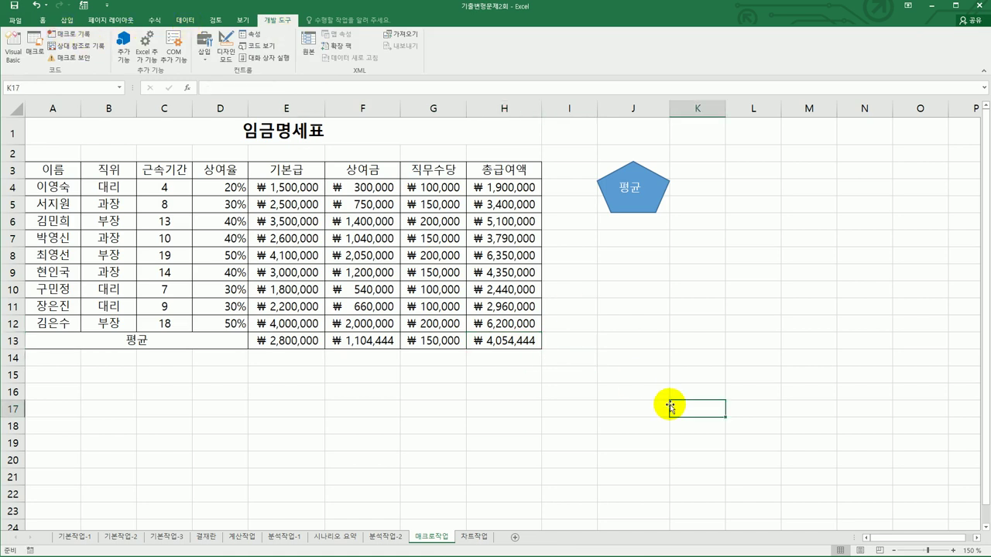
Draw a plaque shape (배지) over J7:J9, about 1.75 cm high and 2.47 cm wide.
{"action": "left_click", "coordinate": [66, 20]}
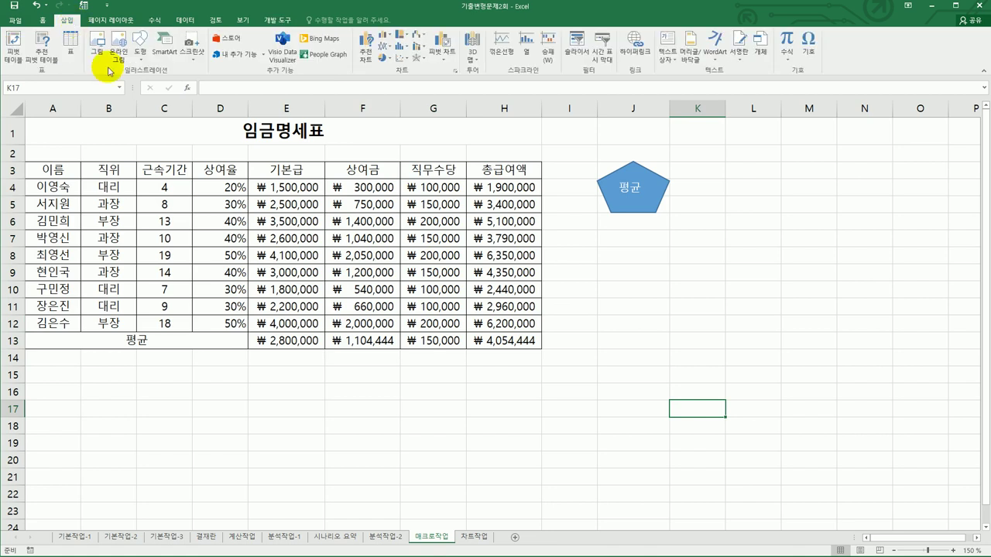
{"action": "left_click", "coordinate": [140, 48]}
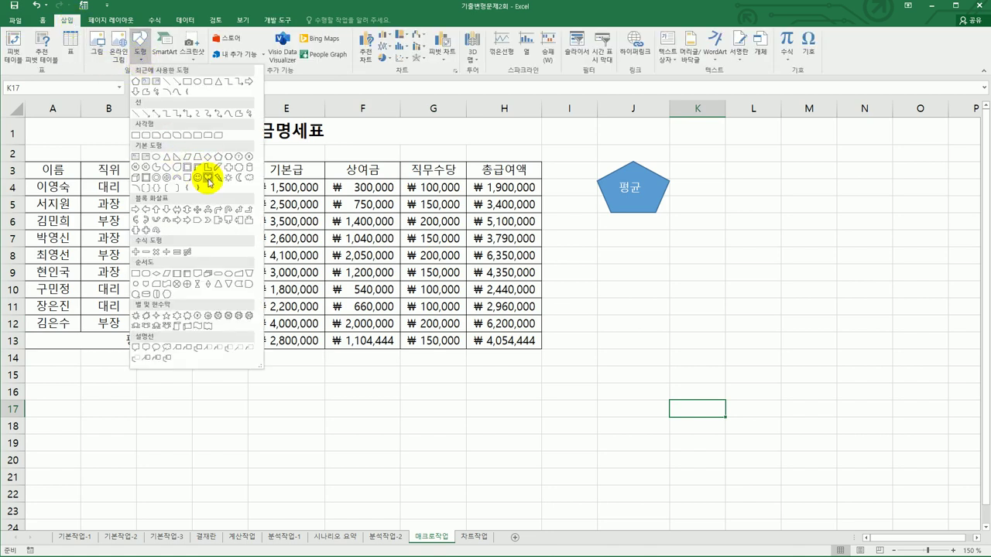
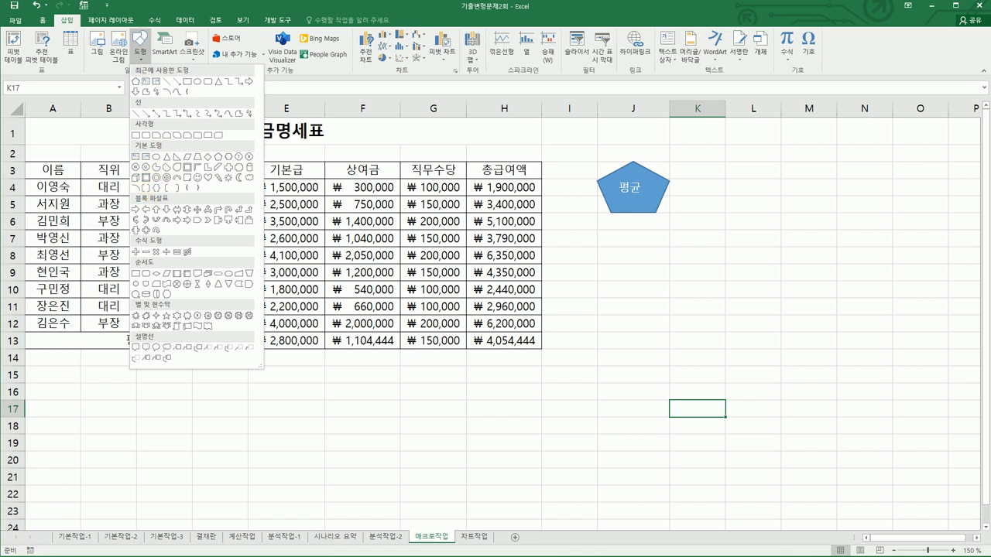
{"action": "left_click", "coordinate": [136, 47]}
{"action": "left_click", "coordinate": [142, 51]}
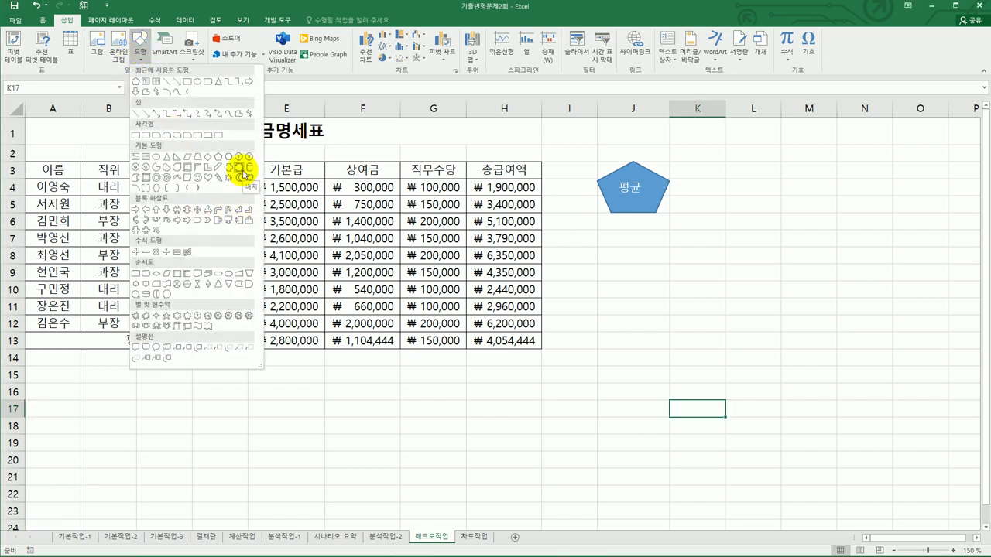
{"action": "left_click", "coordinate": [243, 174]}
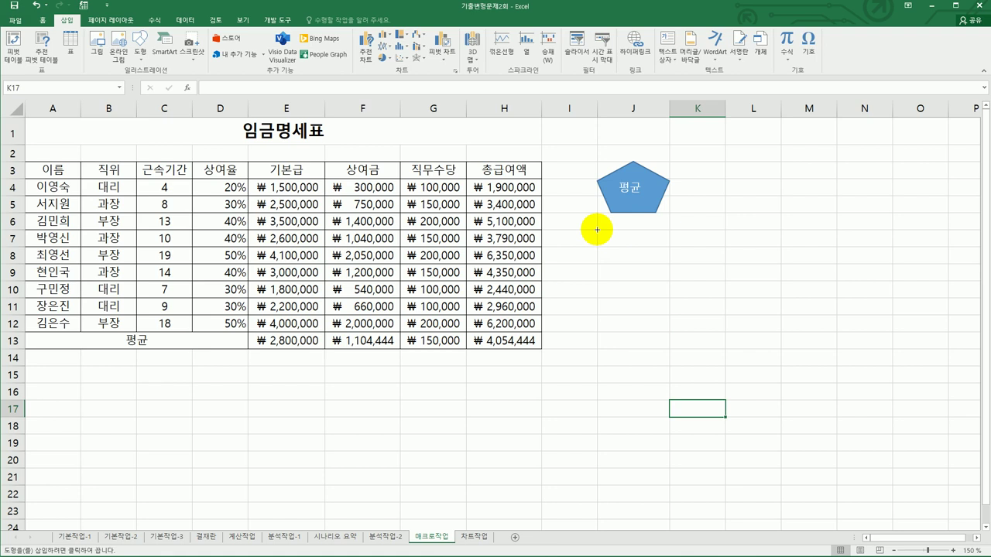
{"action": "mouse_move", "coordinate": [596, 229]}
{"action": "left_mouse_down"}
{"action": "mouse_move", "coordinate": [647, 230]}
{"action": "mouse_move", "coordinate": [641, 280]}
{"action": "left_mouse_up"}
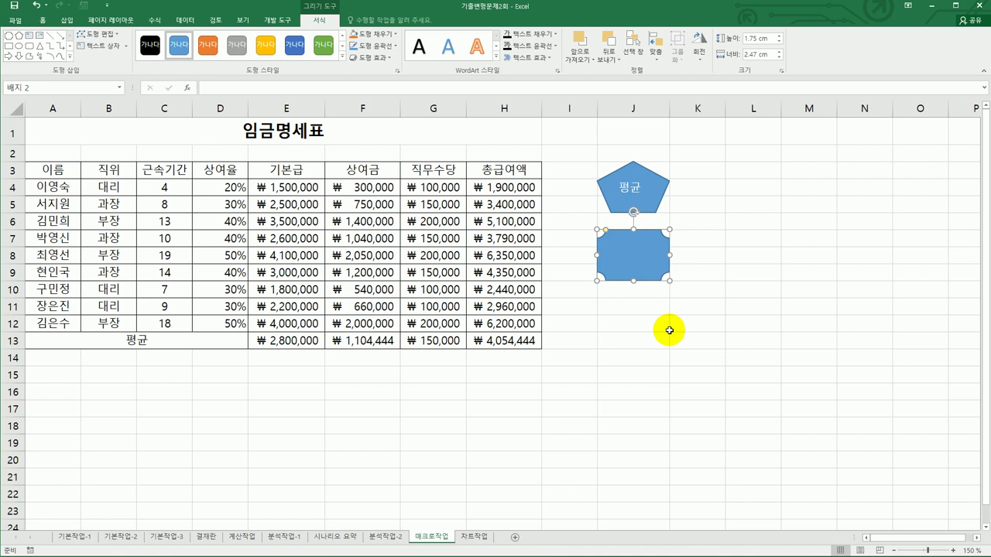
Label the plaque shape 서식 and assign the 서식 macro to it.
{"action": "type", "text": "서식"}
{"action": "right_click", "coordinate": [649, 248]}
{"action": "left_click", "coordinate": [701, 387]}
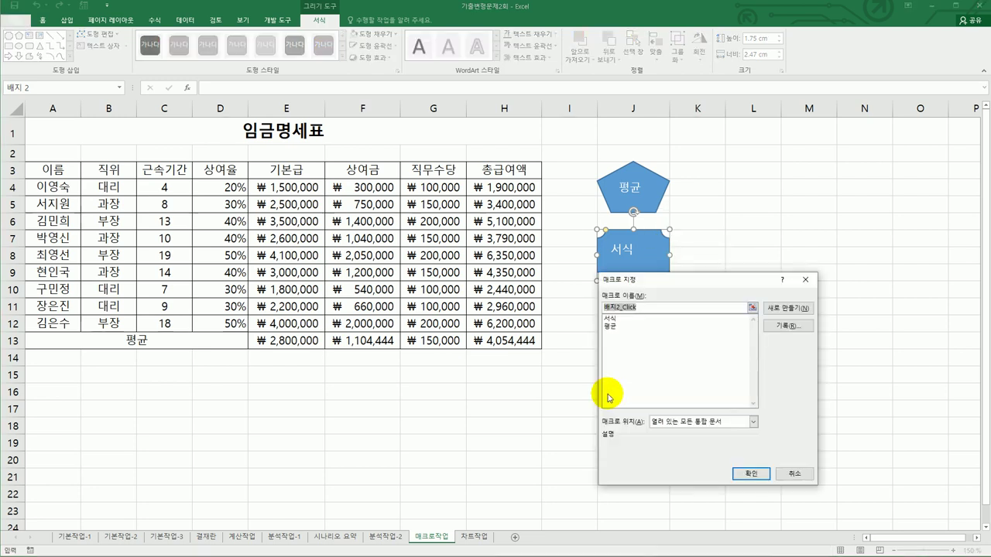
{"action": "left_click", "coordinate": [618, 319]}
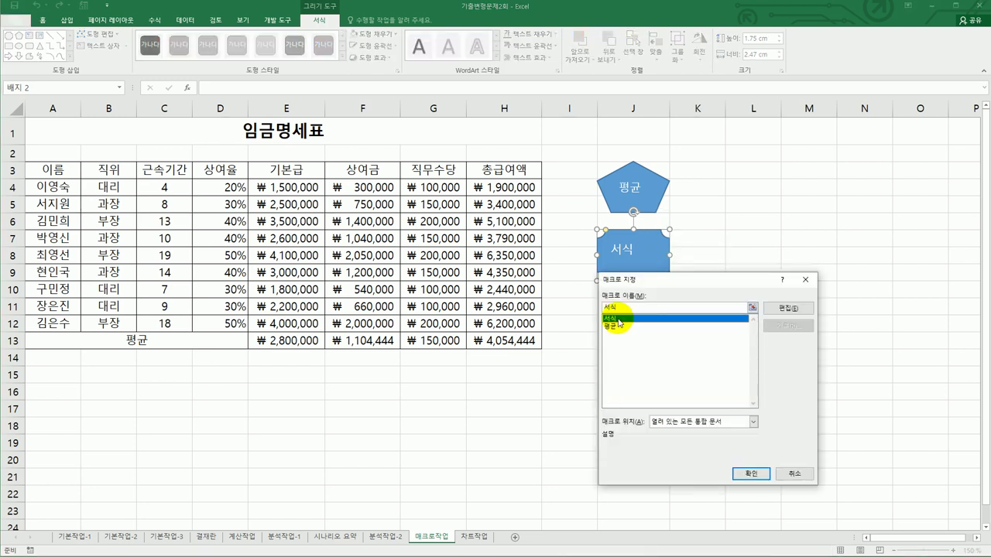
{"action": "left_click", "coordinate": [755, 473]}
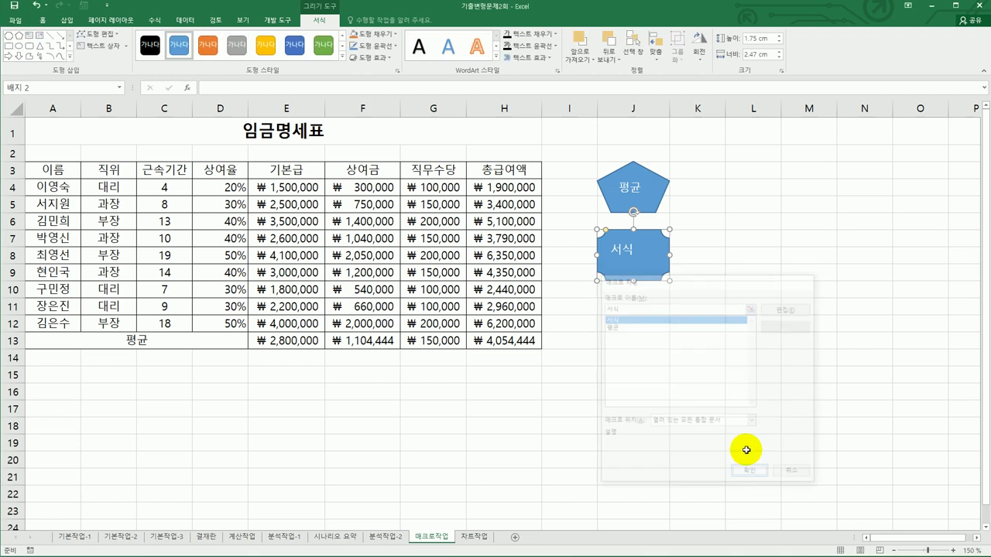
{"action": "left_click", "coordinate": [751, 383]}
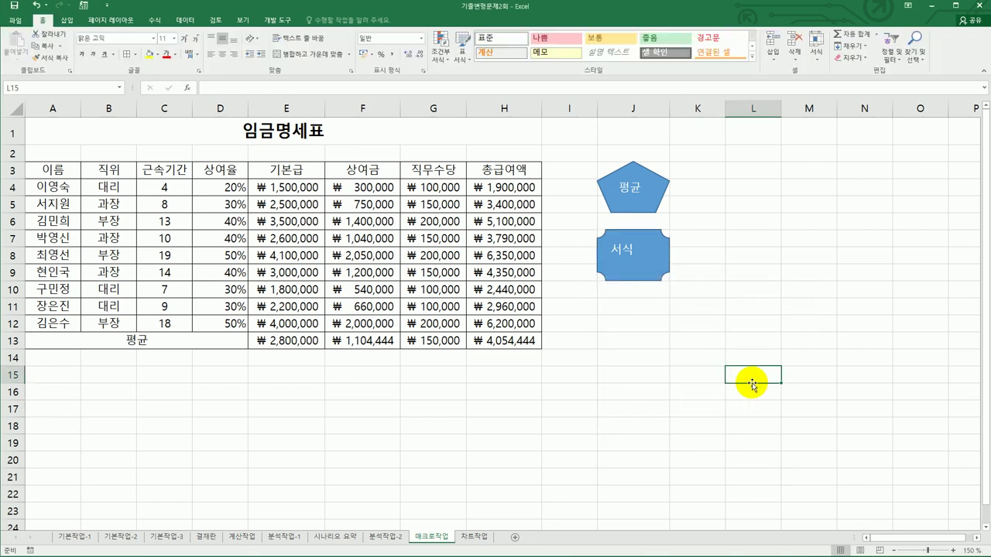
Switch to the 차트작업 sheet and look over the 부서별 매출현황 table and its column chart.
{"action": "left_click", "coordinate": [474, 537]}
{"action": "left_click", "coordinate": [664, 348]}
{"action": "scroll", "coordinate": [664, 348], "scroll_direction": "down", "scroll_amount": 4}
{"action": "scroll", "coordinate": [664, 349], "scroll_direction": "down", "scroll_amount": 1}
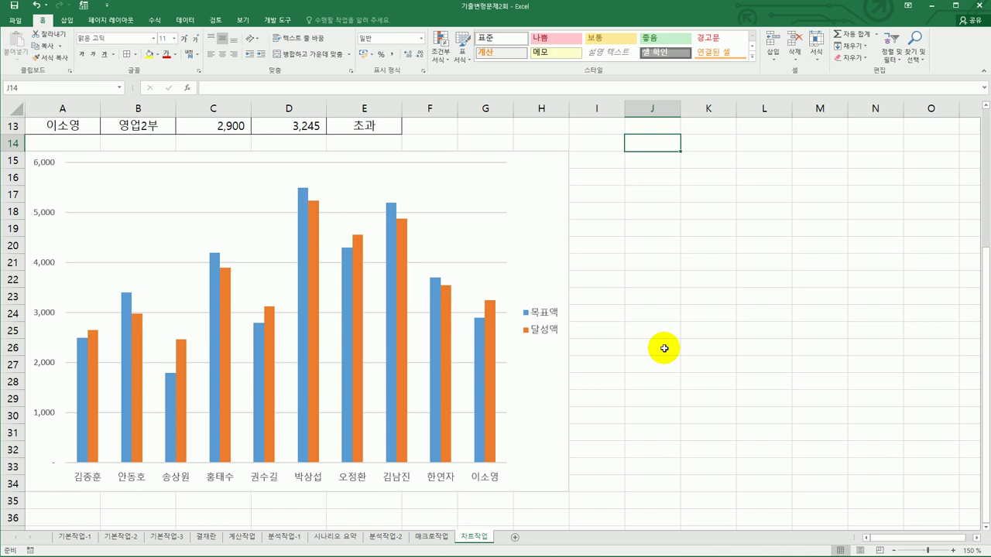
{"action": "scroll", "coordinate": [665, 348], "scroll_direction": "up", "scroll_amount": 4}
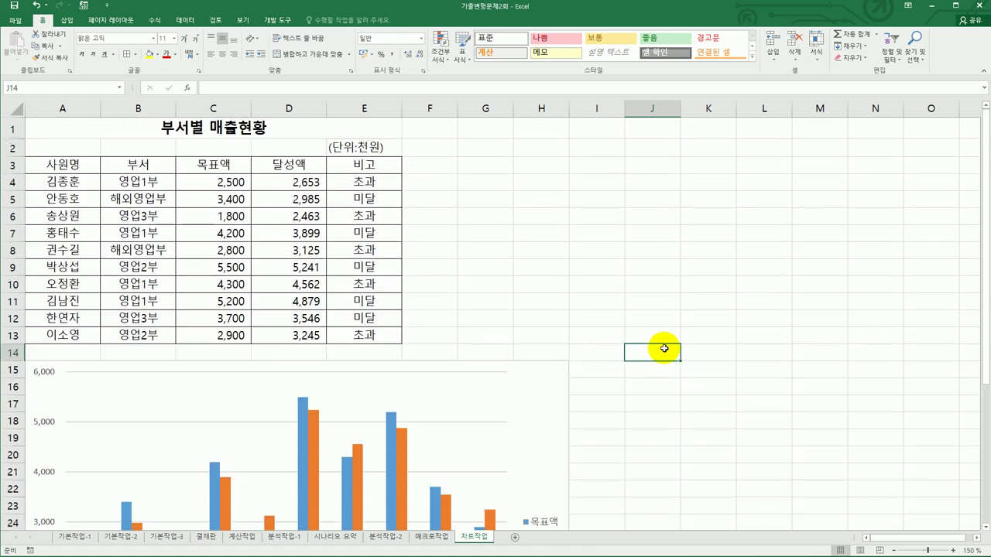
{"action": "scroll", "coordinate": [664, 349], "scroll_direction": "down", "scroll_amount": 2}
Redefine the chart's data range to the headers and 영업1부 rows only: A3:A4, A7, A10:A11 with C3:D4, C7:D7, C10:D11.
{"action": "right_click", "coordinate": [545, 292]}
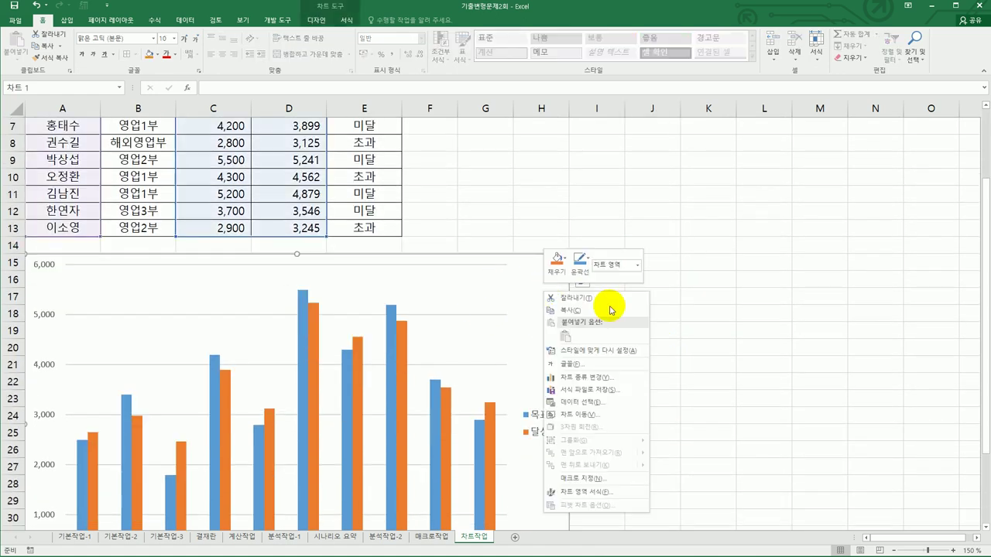
{"action": "left_click", "coordinate": [596, 402]}
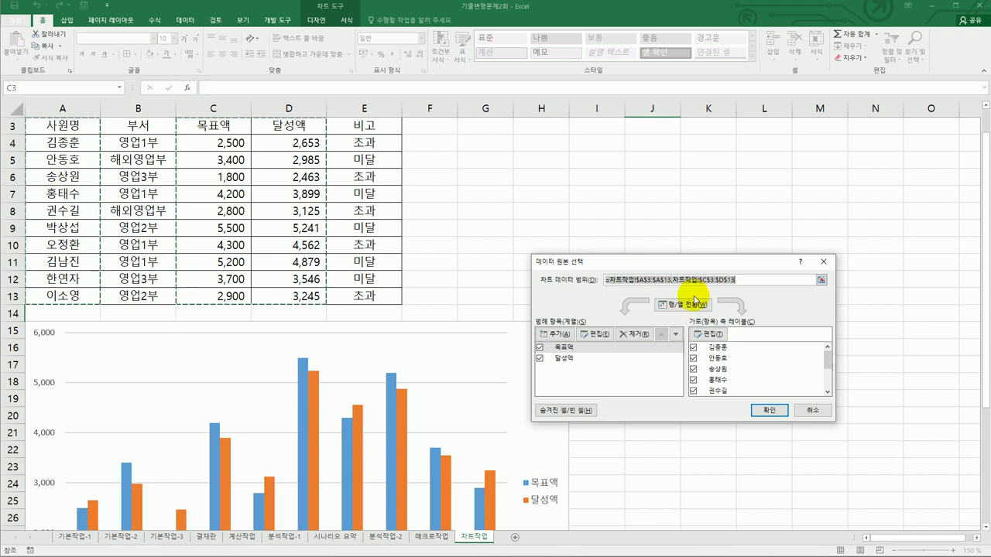
{"action": "key", "text": "Delete"}
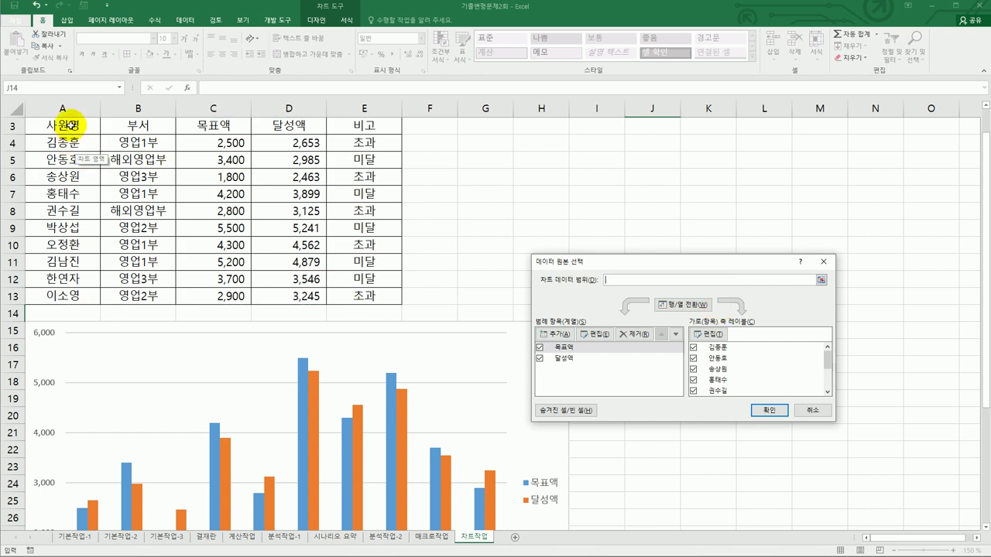
{"action": "left_click_drag", "start_coordinate": [68, 124], "coordinate": [69, 142]}
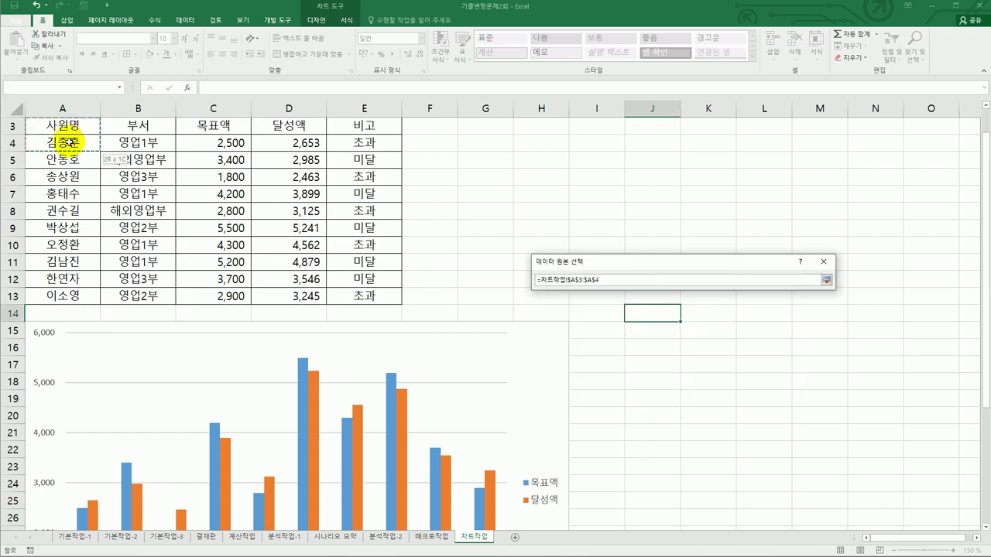
{"action": "left_click", "coordinate": [209, 124], "text": "ctrl"}
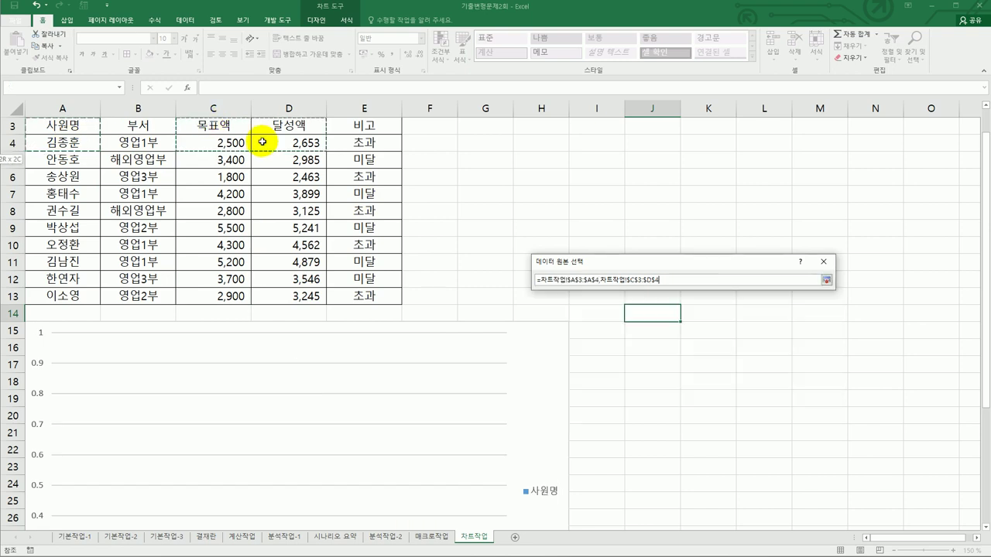
{"action": "left_click", "coordinate": [88, 193], "text": "ctrl"}
{"action": "left_click_drag", "start_coordinate": [217, 193], "coordinate": [283, 195]}
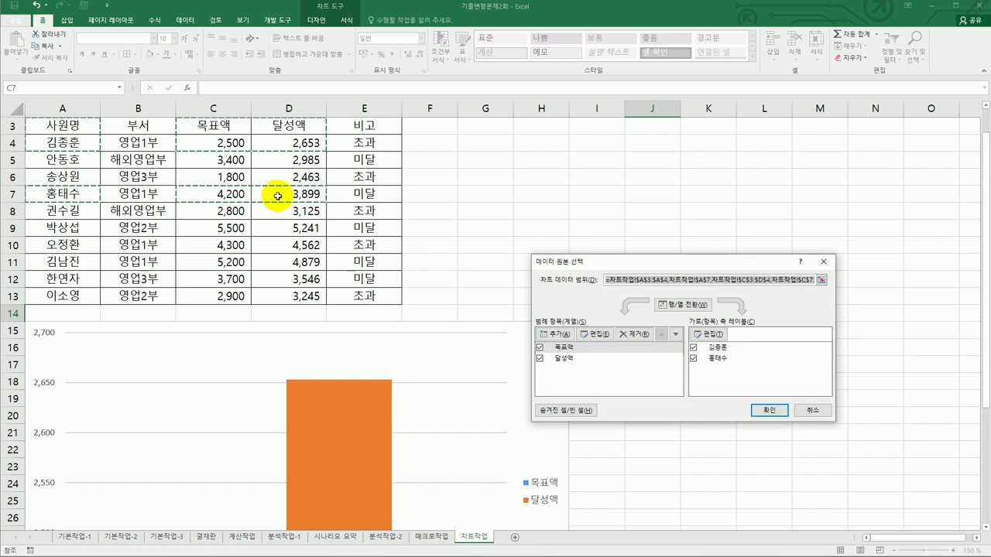
{"action": "left_click_drag", "start_coordinate": [58, 244], "coordinate": [58, 262]}
{"action": "left_click_drag", "start_coordinate": [217, 246], "coordinate": [252, 265]}
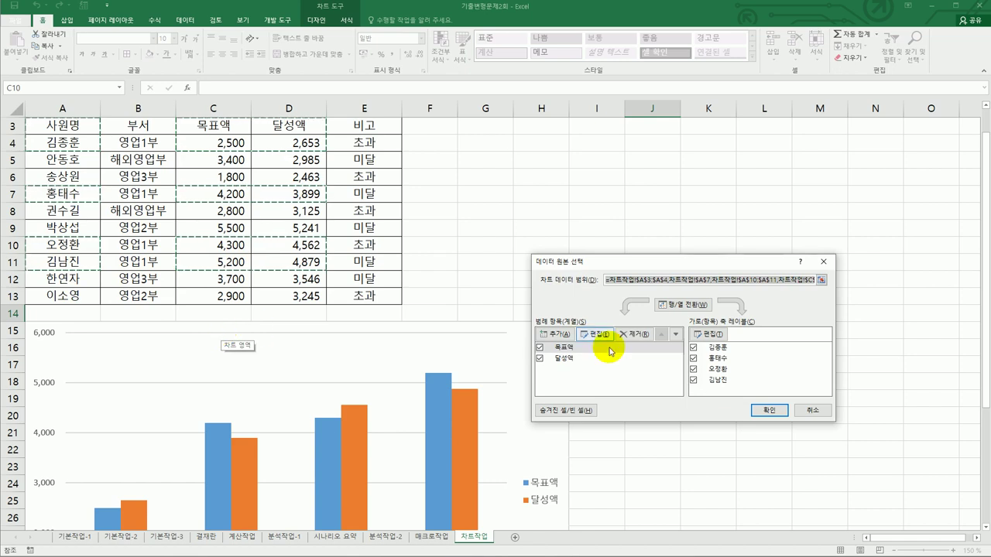
{"action": "left_click", "coordinate": [759, 411]}
Change the 달성액 series to a line chart (꺾은선형) plotted on the secondary axis.
{"action": "scroll", "coordinate": [728, 407], "scroll_direction": "down", "scroll_amount": 3}
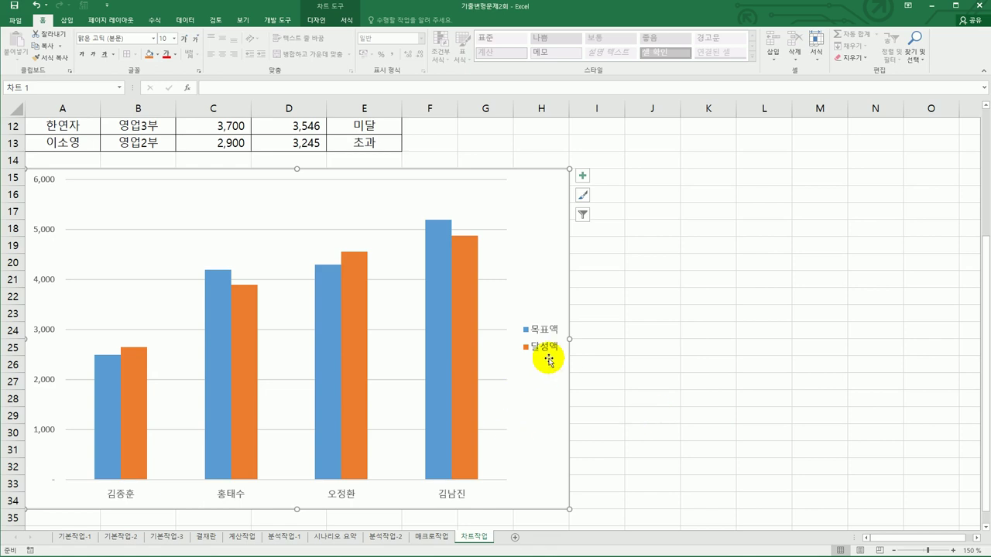
{"action": "left_click", "coordinate": [243, 329]}
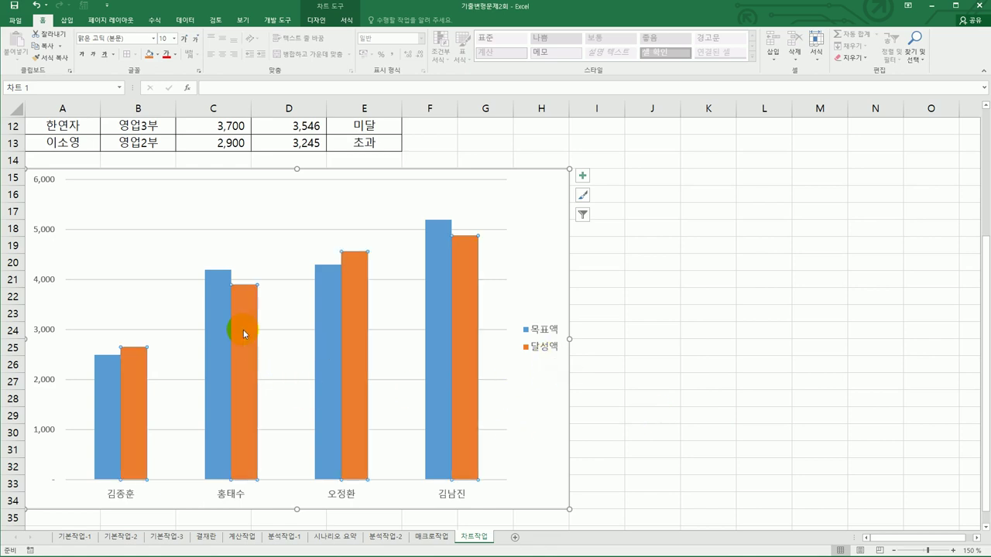
{"action": "right_click", "coordinate": [248, 299]}
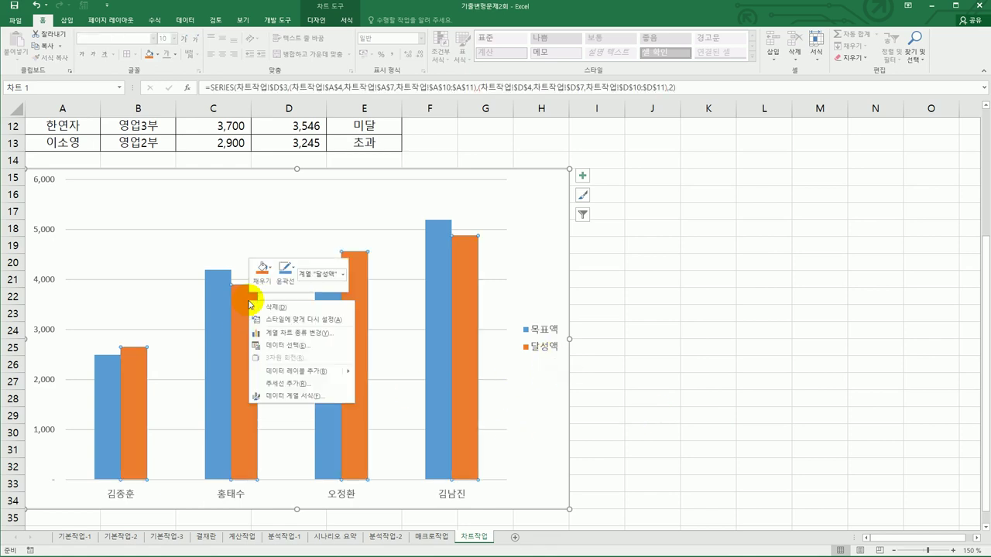
{"action": "left_click", "coordinate": [324, 342]}
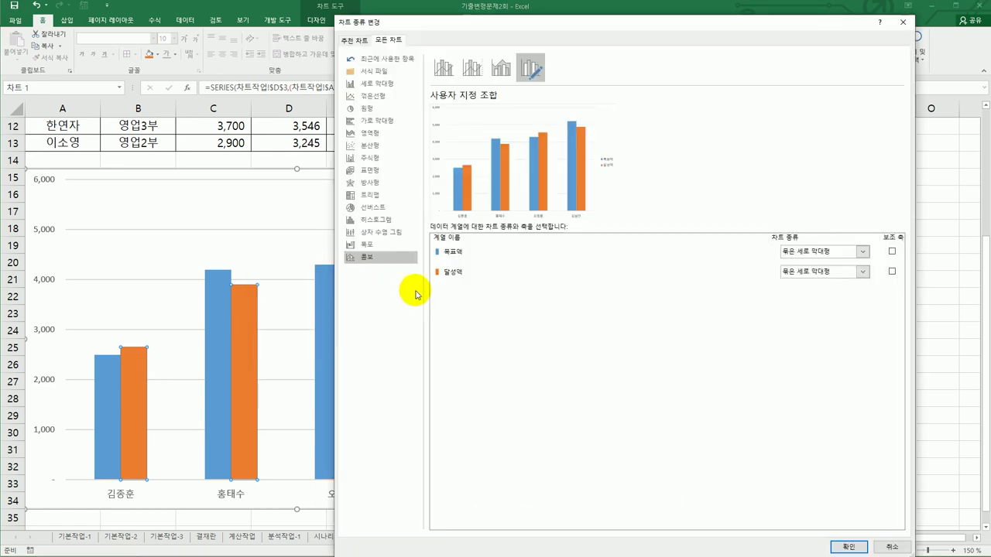
{"action": "left_click", "coordinate": [862, 271]}
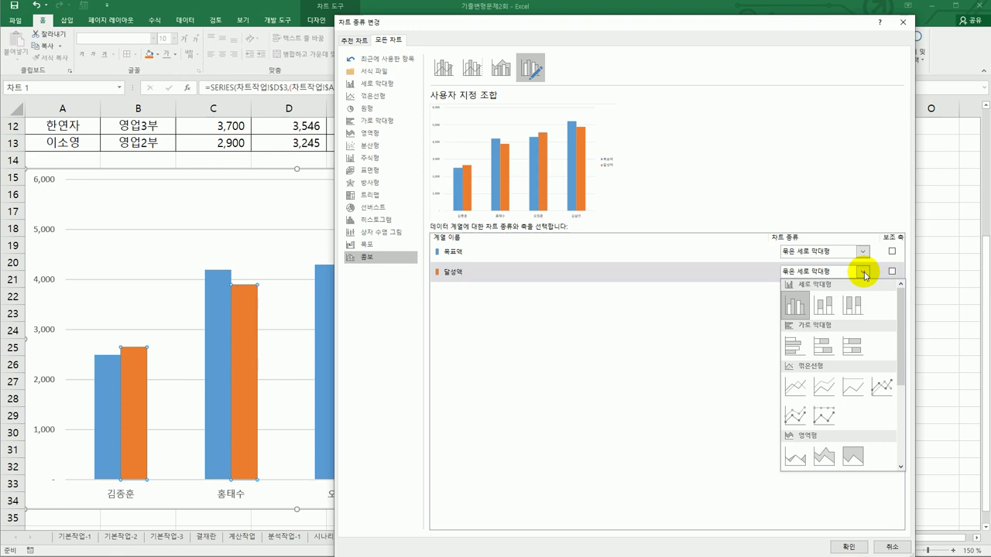
{"action": "left_click", "coordinate": [798, 393]}
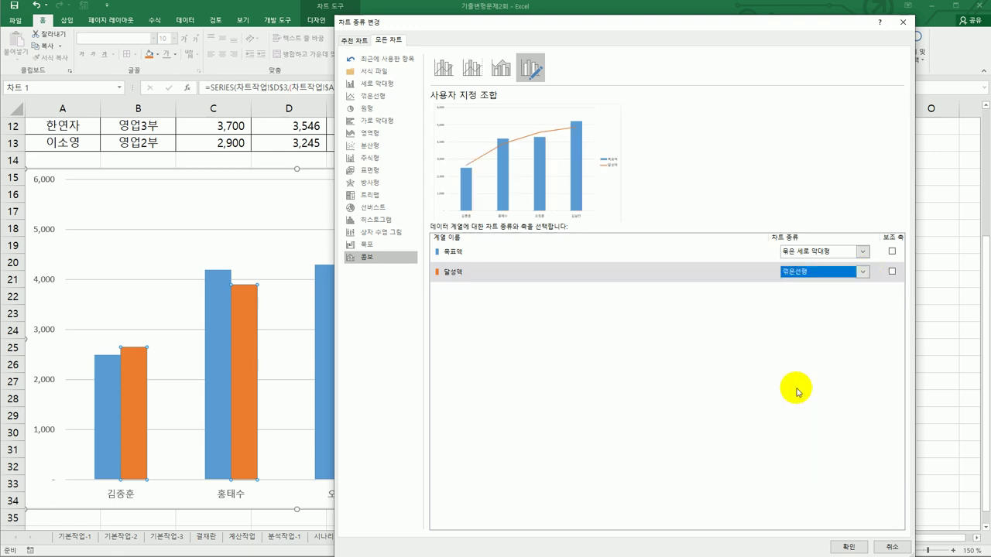
{"action": "left_click", "coordinate": [891, 272]}
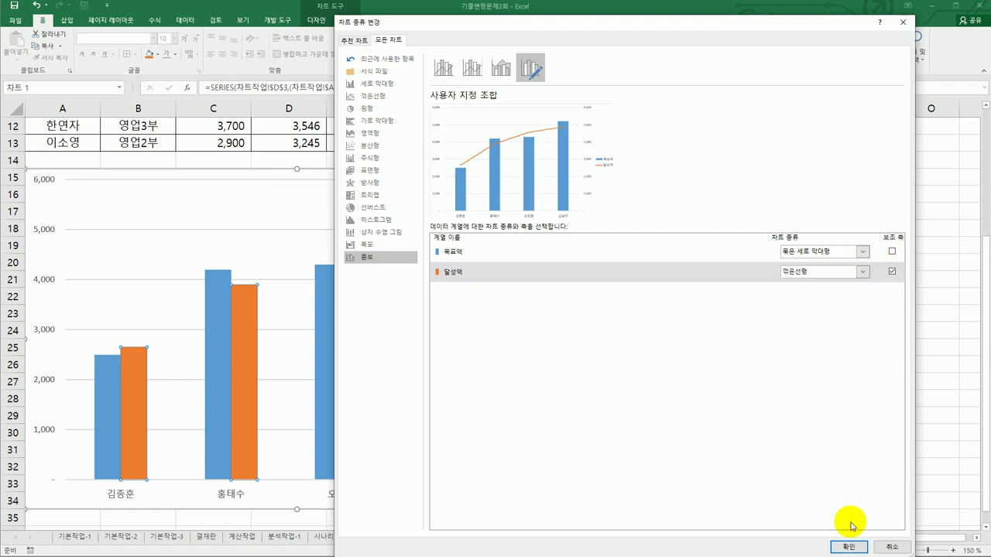
{"action": "left_click", "coordinate": [849, 546]}
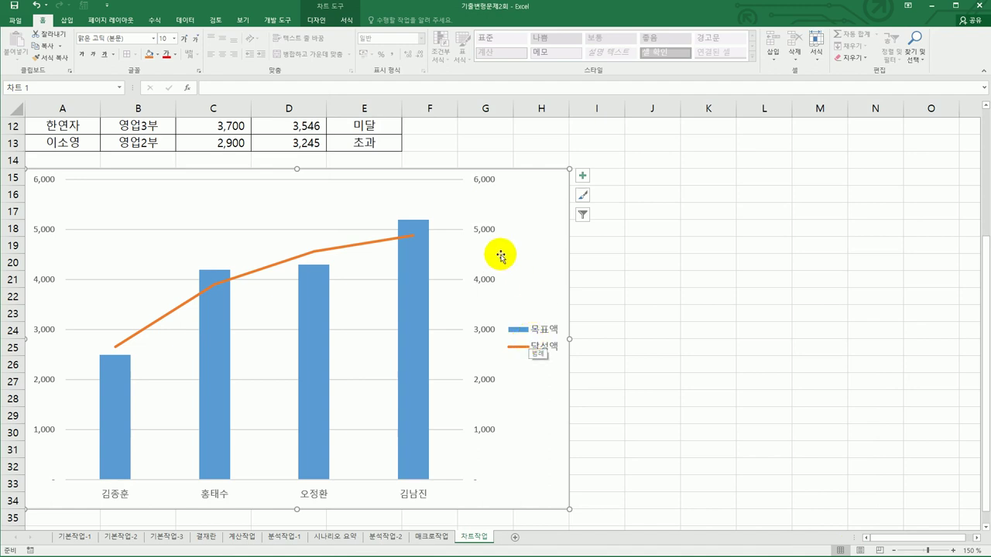
Add a chart title plus primary and secondary vertical axis titles to the chart.
{"action": "left_click", "coordinate": [582, 178]}
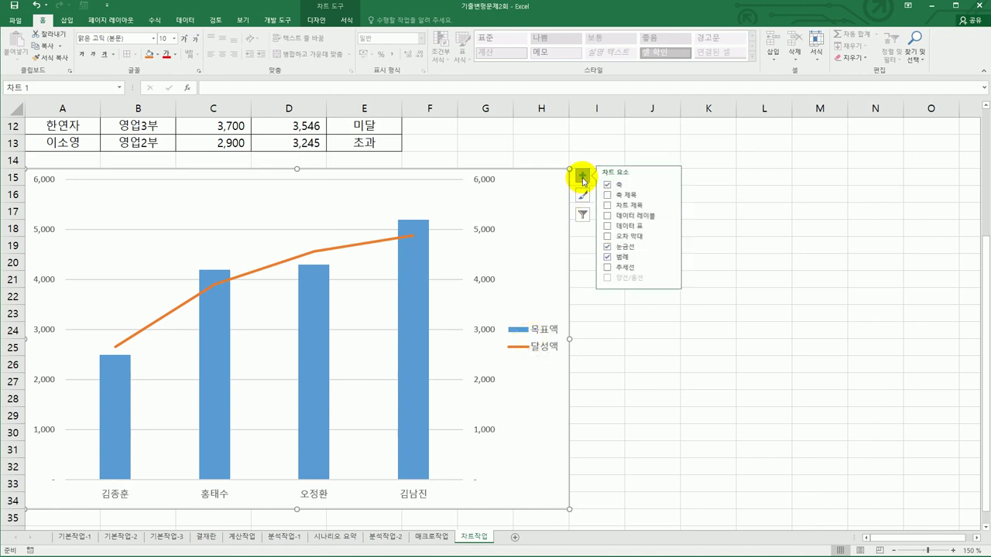
{"action": "left_click", "coordinate": [631, 205]}
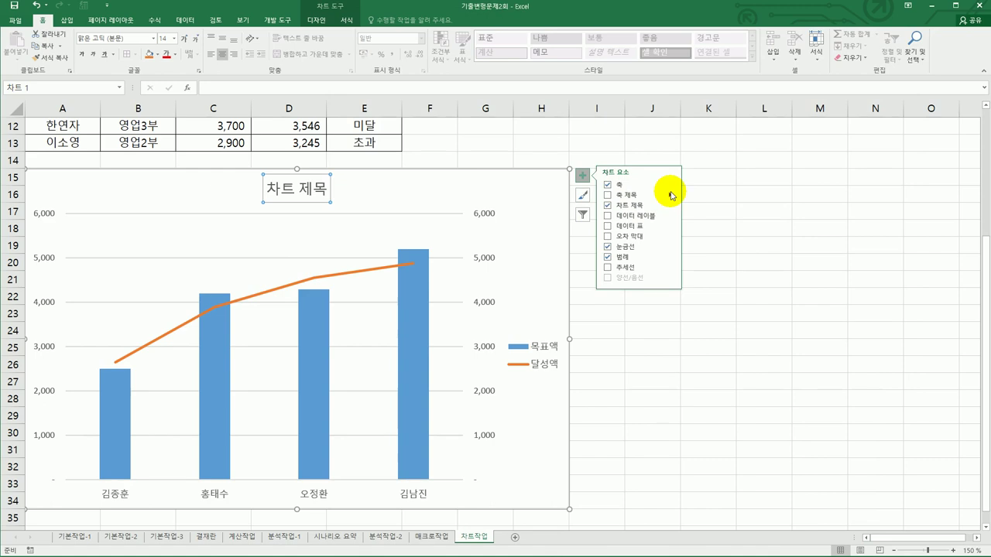
{"action": "mouse_move", "coordinate": [672, 196]}
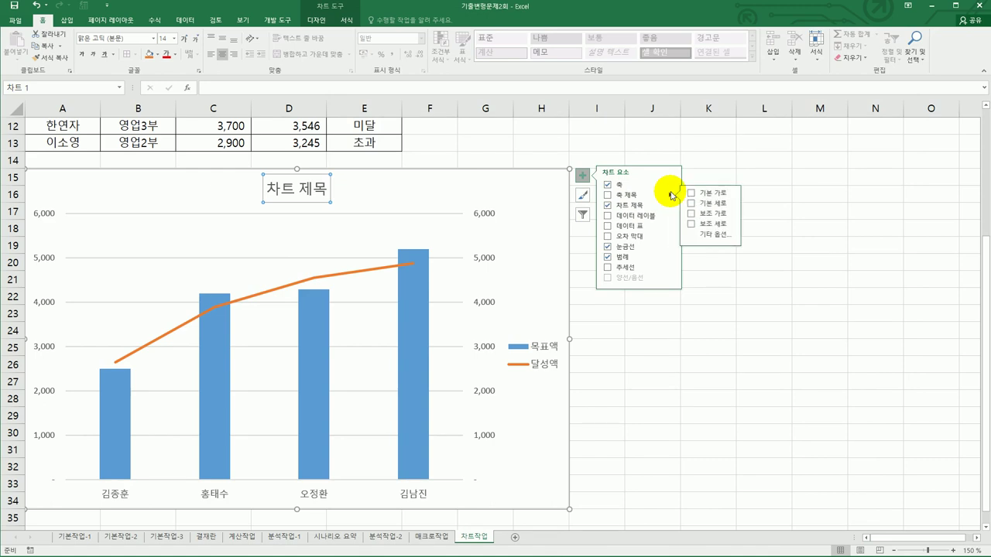
{"action": "left_click", "coordinate": [711, 203]}
{"action": "left_click", "coordinate": [713, 225]}
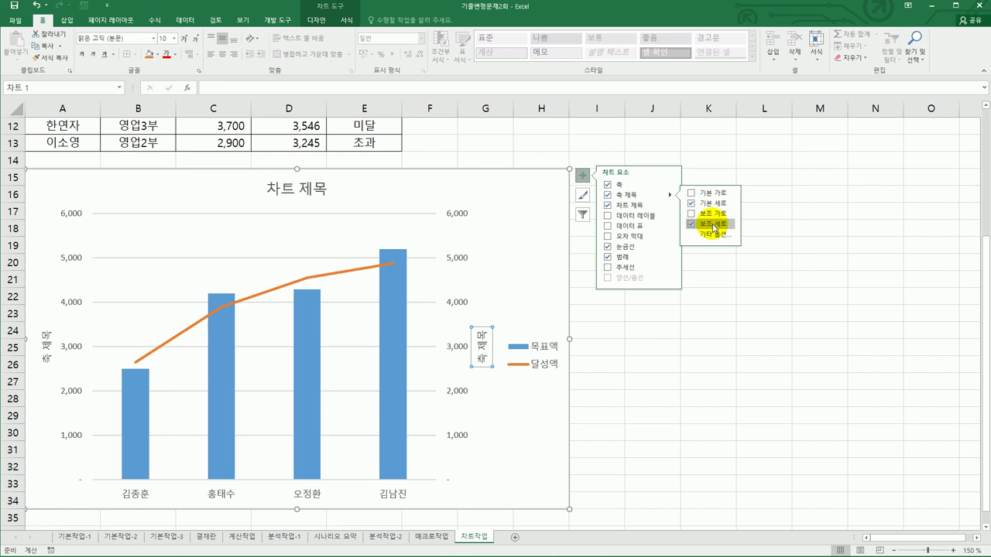
Replace the chart title's placeholder text with 영업1부 매출현황.
{"action": "left_click", "coordinate": [281, 188]}
{"action": "left_click_drag", "start_coordinate": [264, 187], "coordinate": [329, 187]}
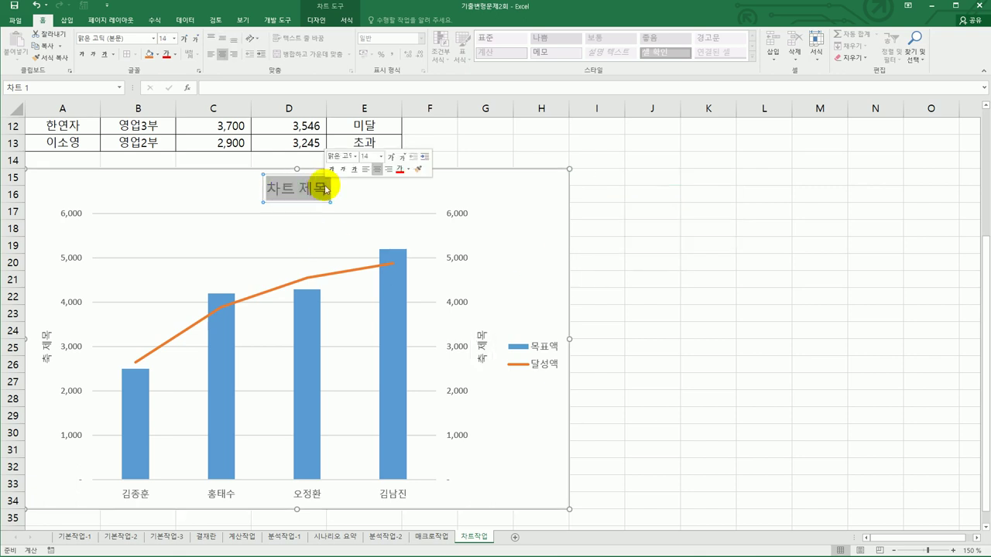
{"action": "type", "text": "영업1"}
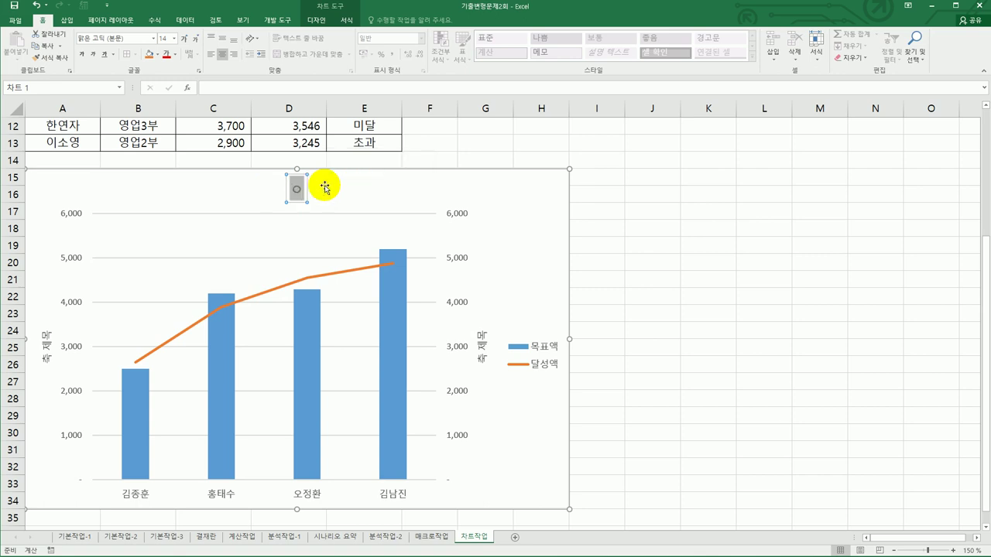
{"action": "type", "text": "부"}
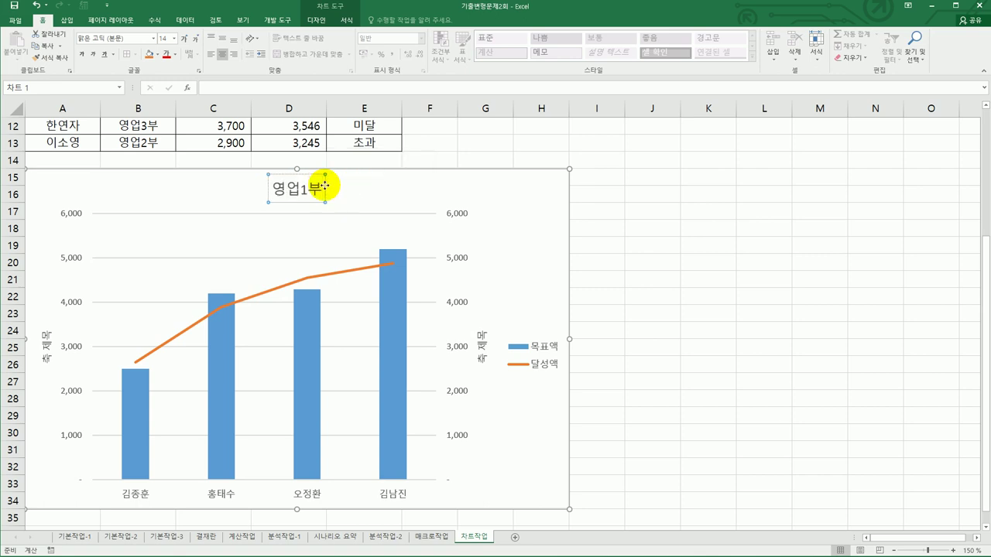
{"action": "type", "text": " 매출현황"}
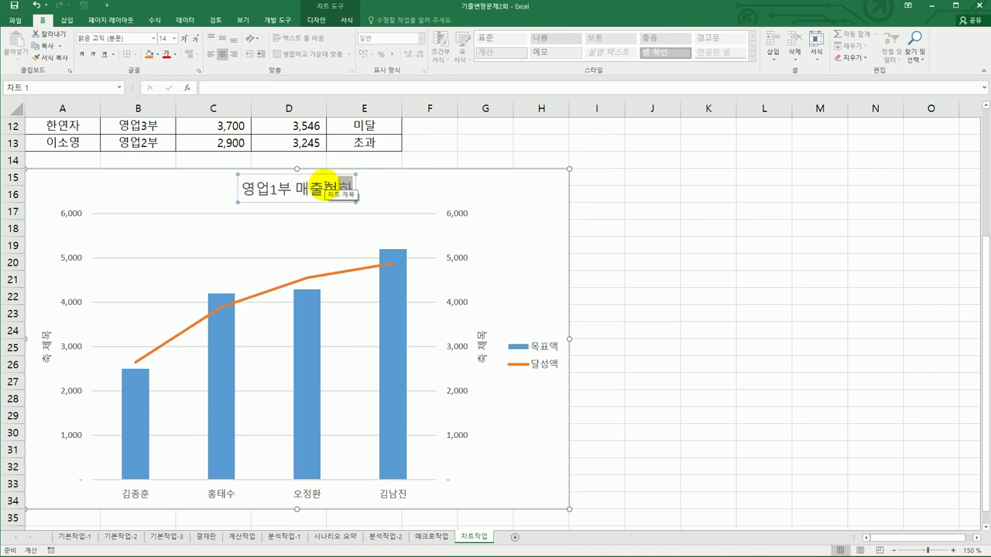
Title the primary vertical axis 목표액 and the secondary vertical axis 달성액.
{"action": "left_click", "coordinate": [46, 346]}
{"action": "left_click_drag", "start_coordinate": [47, 338], "coordinate": [48, 361]}
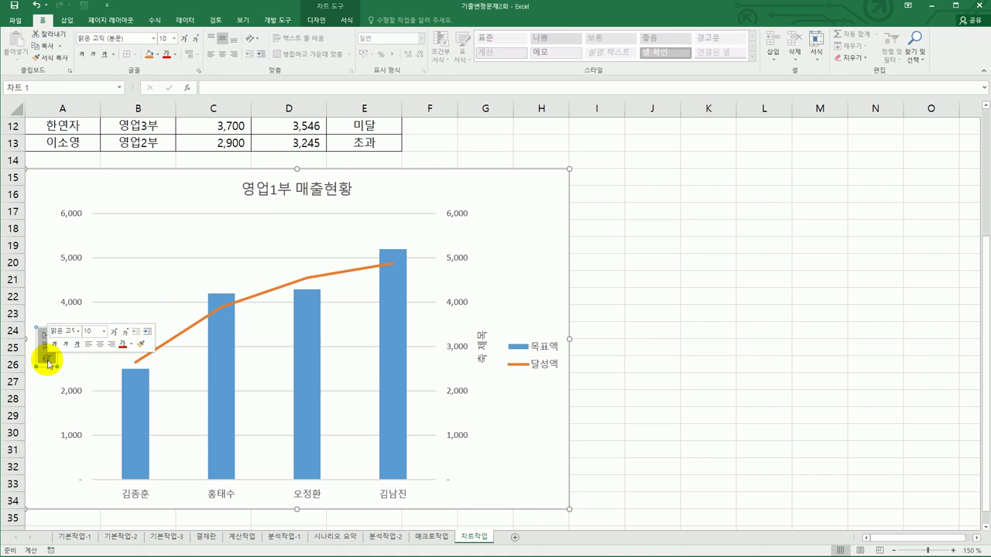
{"action": "type", "text": "매출액"}
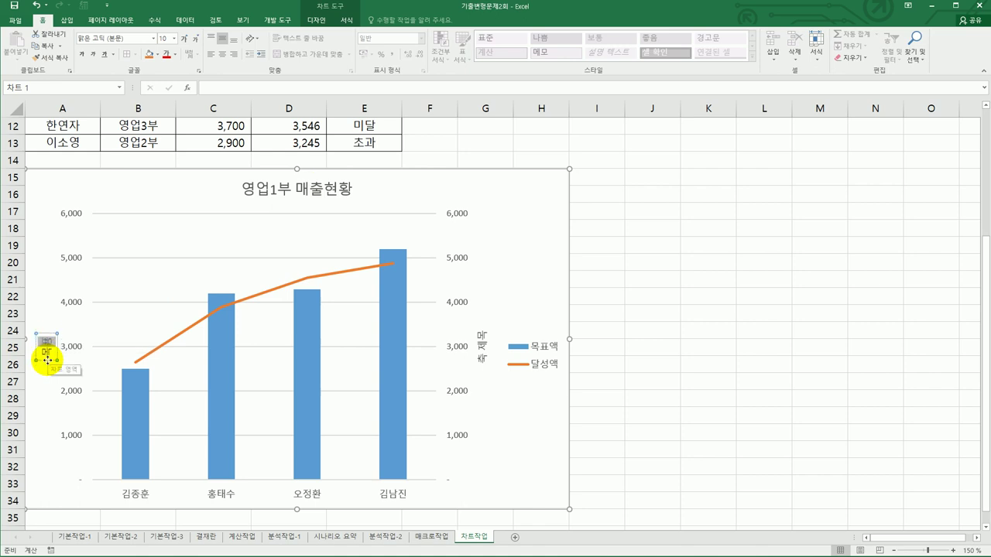
{"action": "left_click", "coordinate": [479, 341]}
{"action": "left_click_drag", "start_coordinate": [480, 338], "coordinate": [481, 359]}
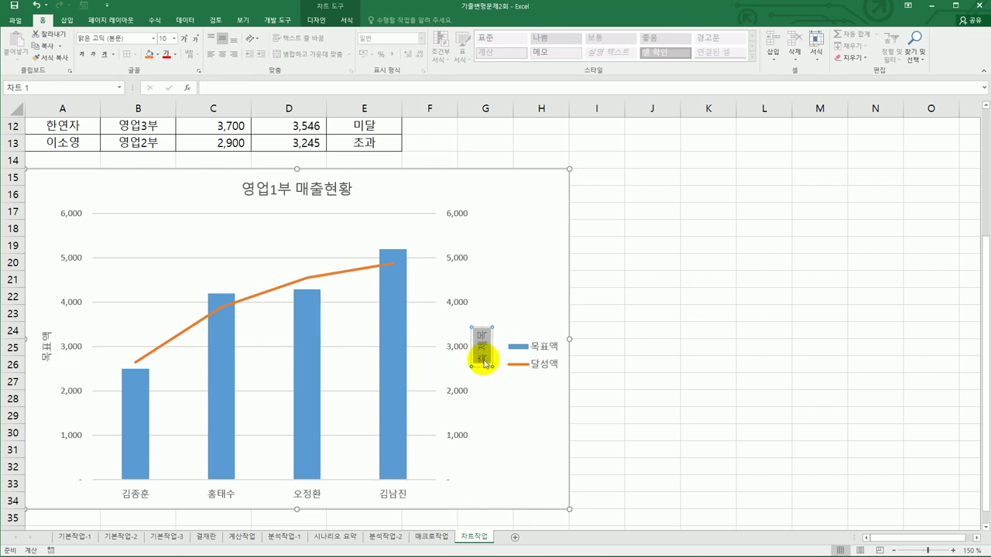
{"action": "type", "text": "ㅁ"}
{"action": "type", "text": "달성액"}
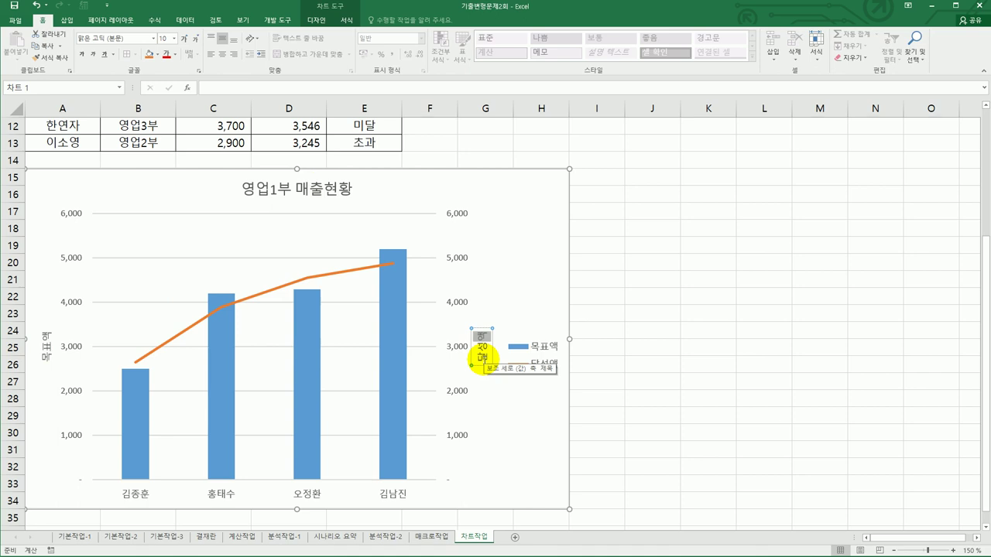
Set the text direction of both the 목표액 and 달성액 axis titles to vertical (세로).
{"action": "right_click", "coordinate": [51, 343]}
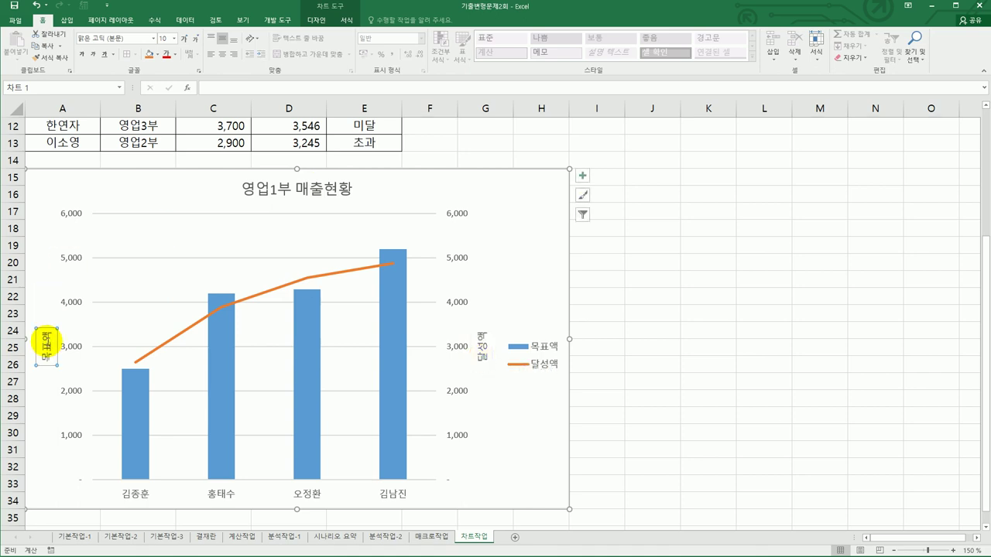
{"action": "left_click", "coordinate": [124, 437]}
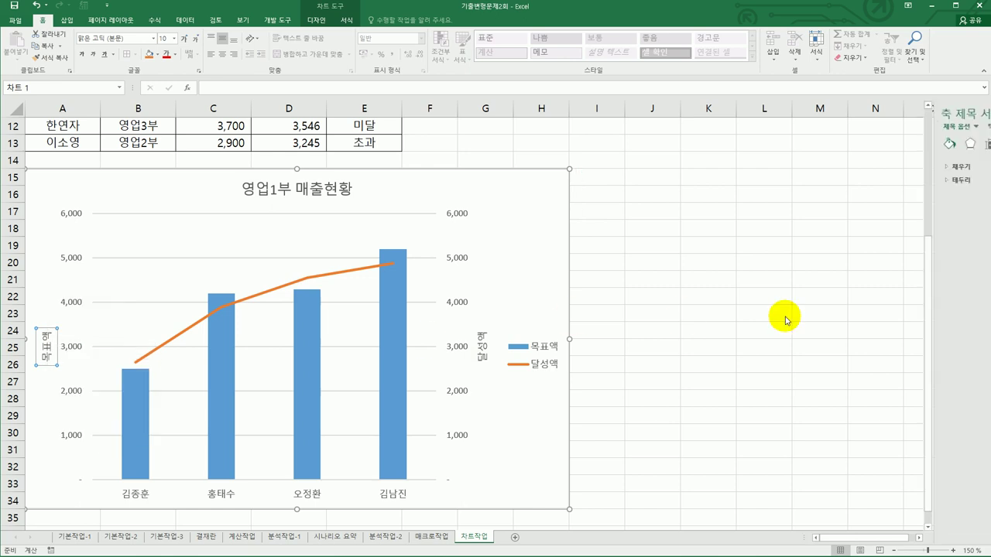
{"action": "left_click", "coordinate": [806, 144]}
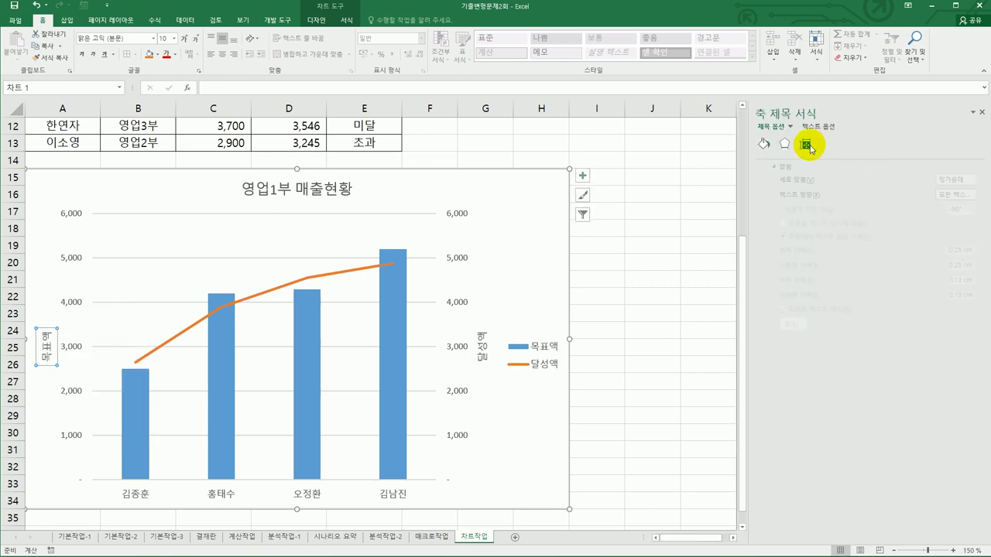
{"action": "left_click", "coordinate": [966, 196]}
{"action": "left_click", "coordinate": [957, 256]}
{"action": "left_click", "coordinate": [481, 345]}
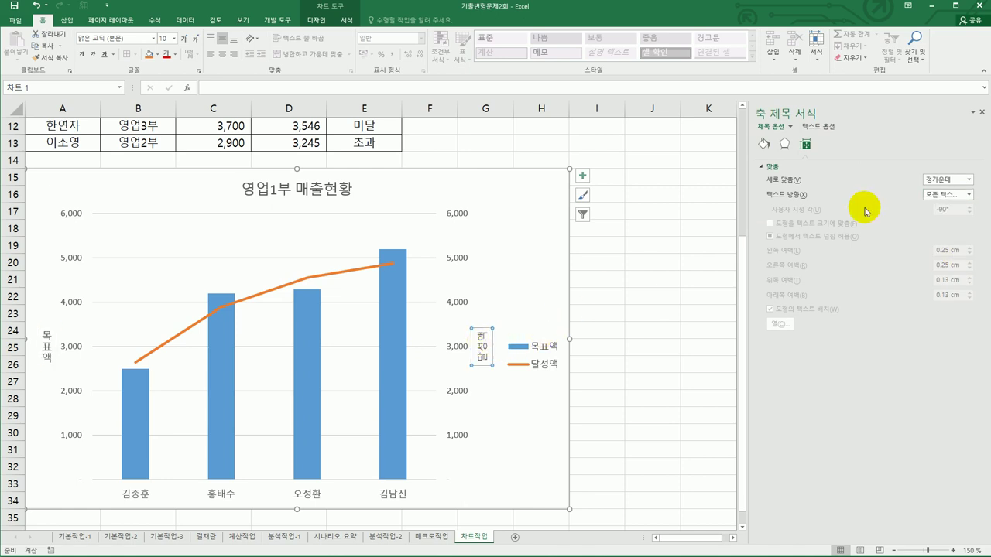
{"action": "left_click", "coordinate": [965, 194]}
{"action": "left_click", "coordinate": [960, 245]}
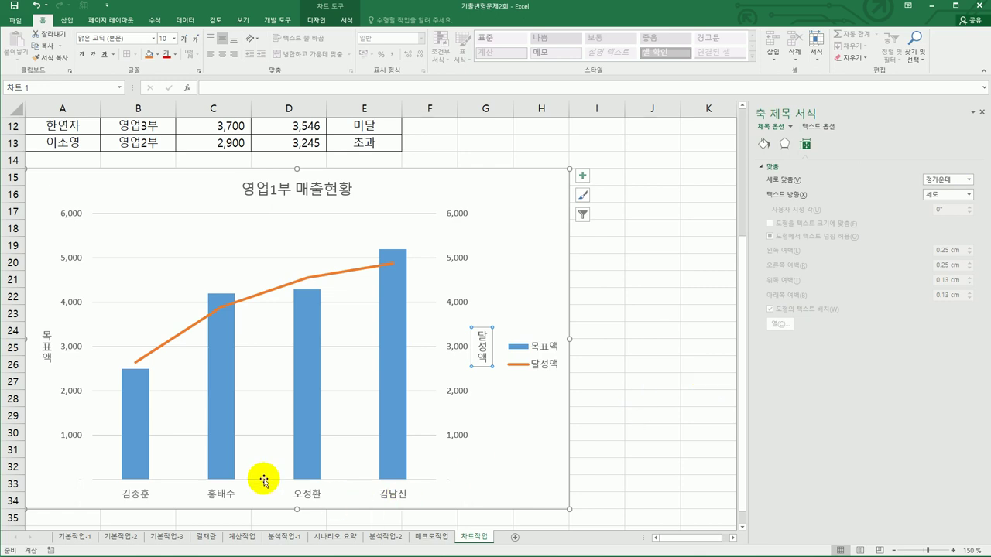
Add a data label to only the last column of the 목표액 series.
{"action": "left_click", "coordinate": [396, 403]}
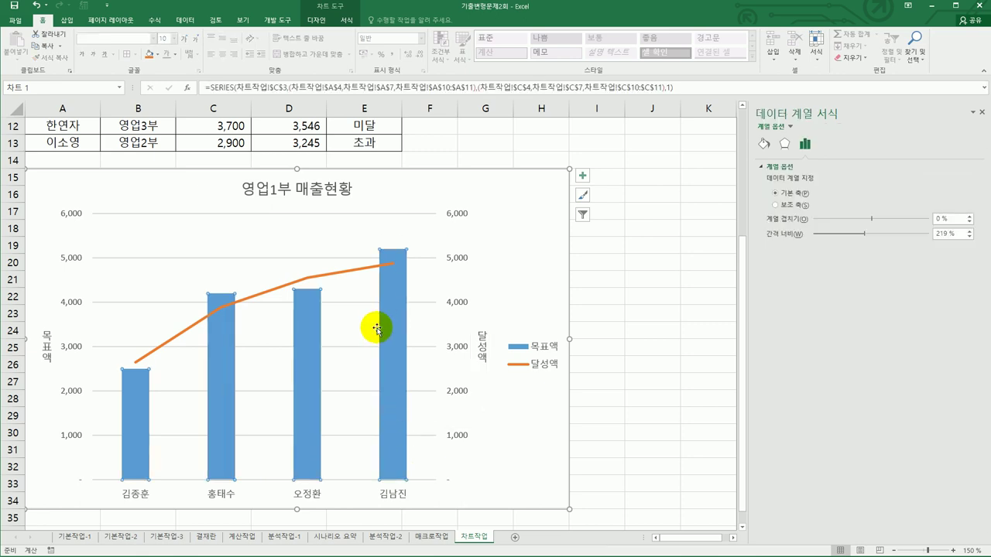
{"action": "left_click", "coordinate": [392, 302]}
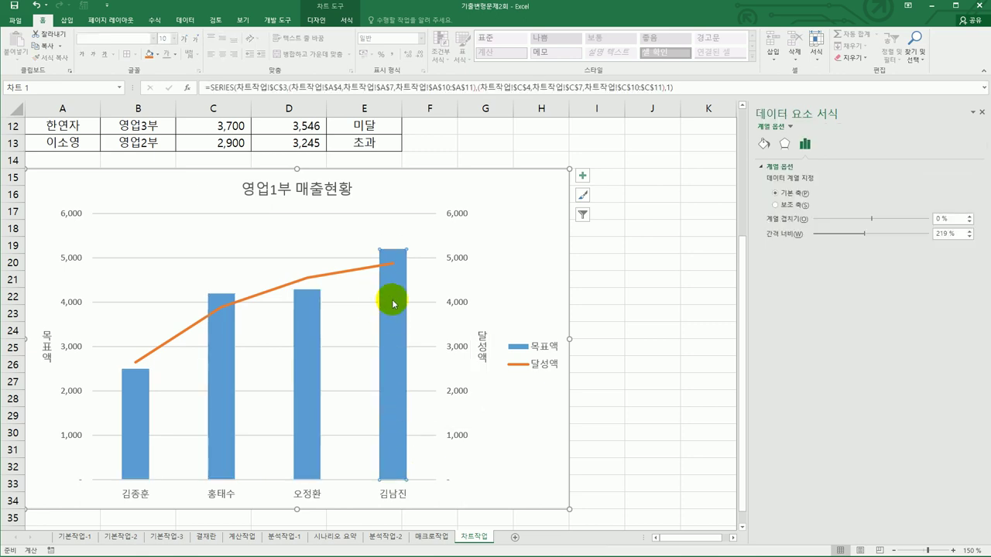
{"action": "right_click", "coordinate": [393, 304]}
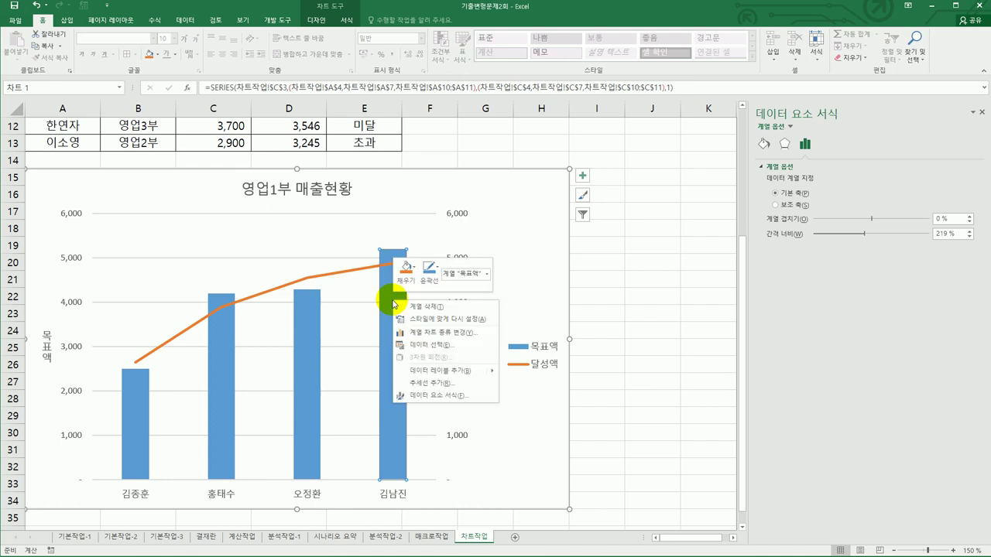
{"action": "left_click", "coordinate": [449, 374]}
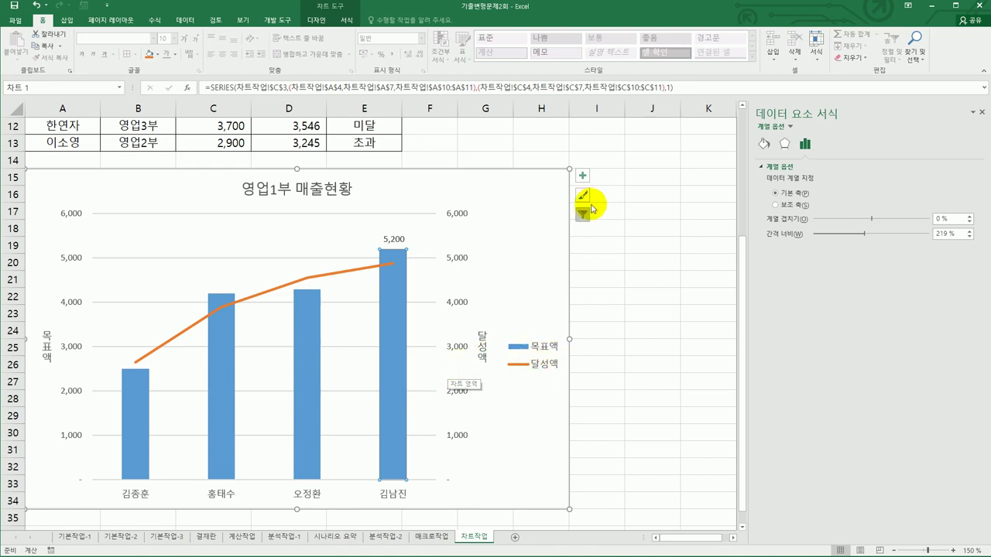
Place the chart legend below the plot area (아래쪽).
{"action": "left_click", "coordinate": [582, 175]}
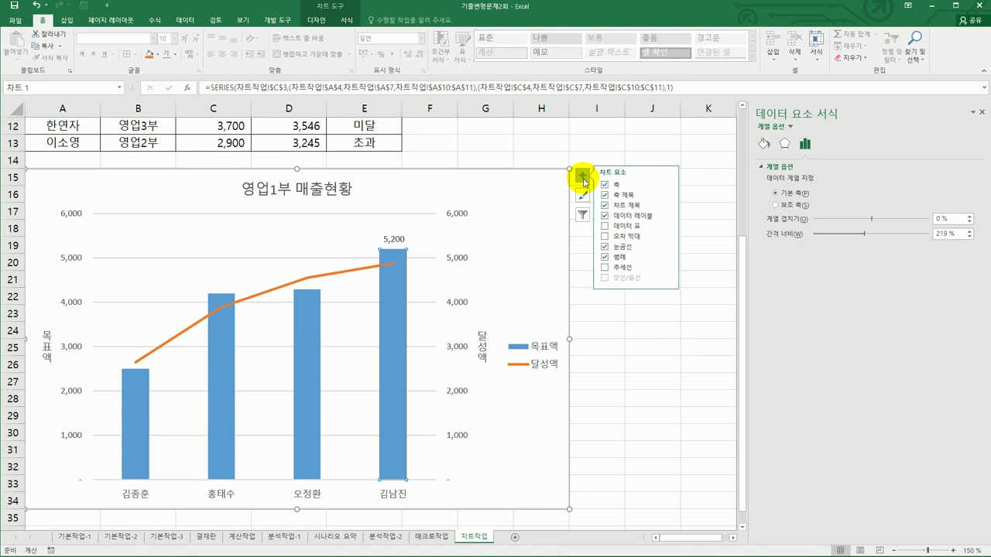
{"action": "left_click", "coordinate": [669, 256]}
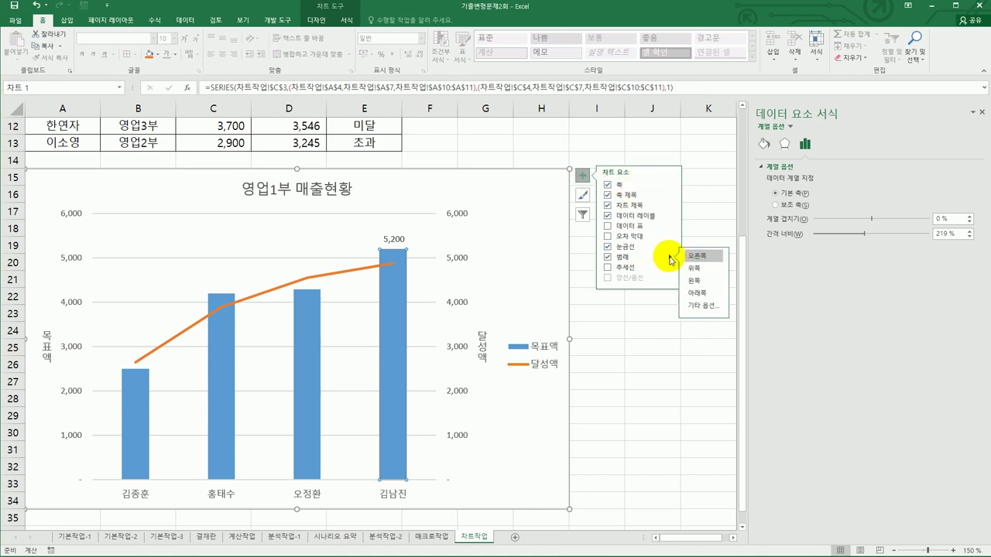
{"action": "left_click", "coordinate": [695, 293]}
Format the legend text in 돋움체, size 11, italic.
{"action": "left_click", "coordinate": [338, 505]}
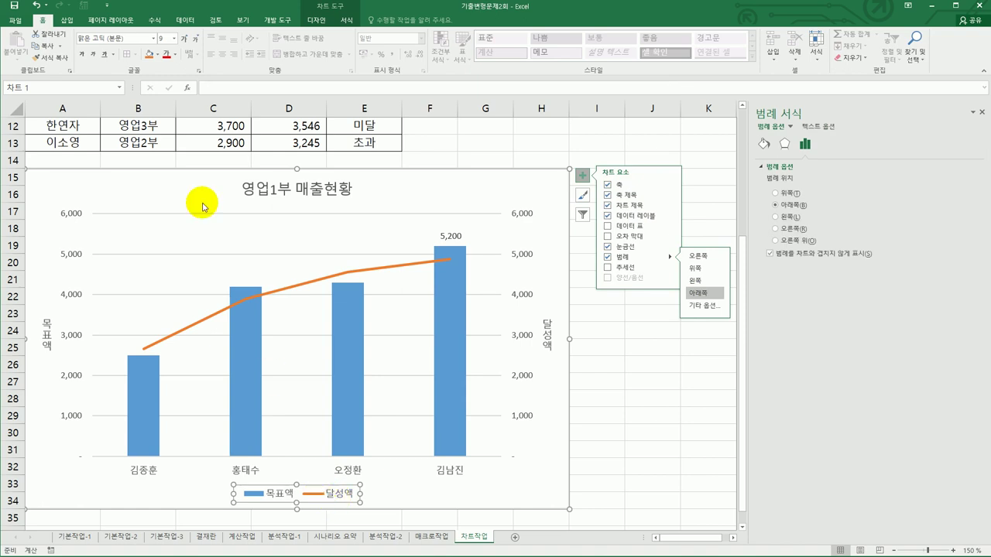
{"action": "left_click", "coordinate": [133, 37]}
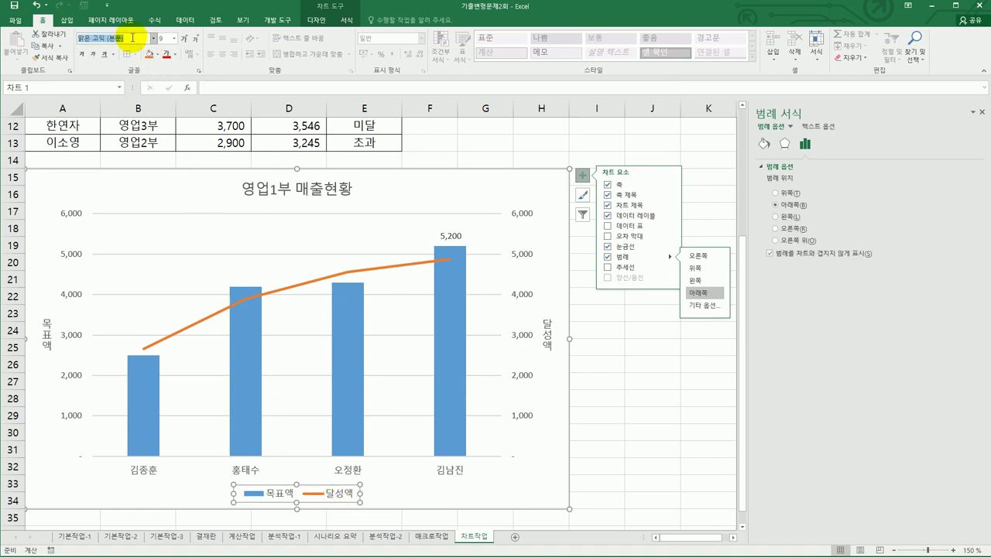
{"action": "type", "text": "굴"}
{"action": "type", "text": "움체"}
{"action": "key", "text": "Return"}
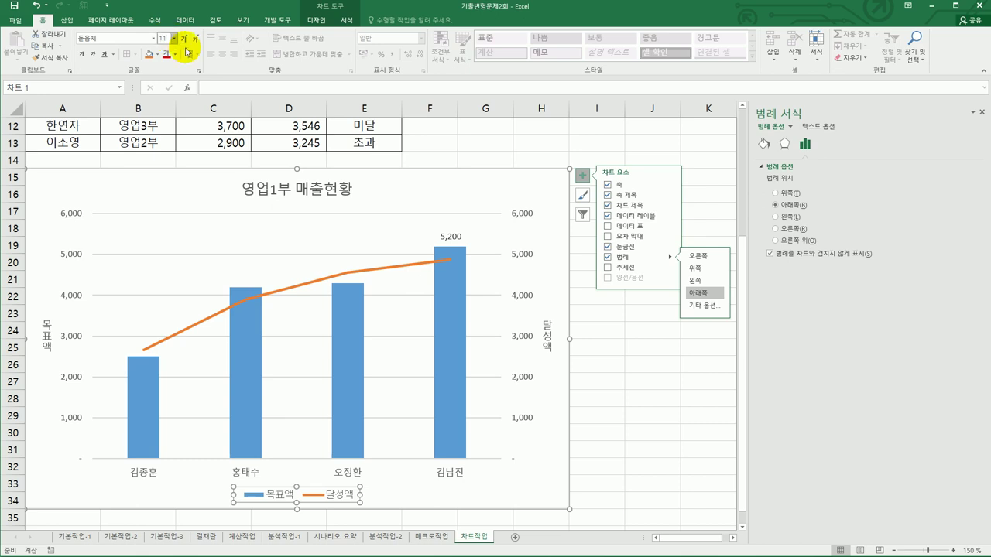
{"action": "left_click", "coordinate": [184, 39]}
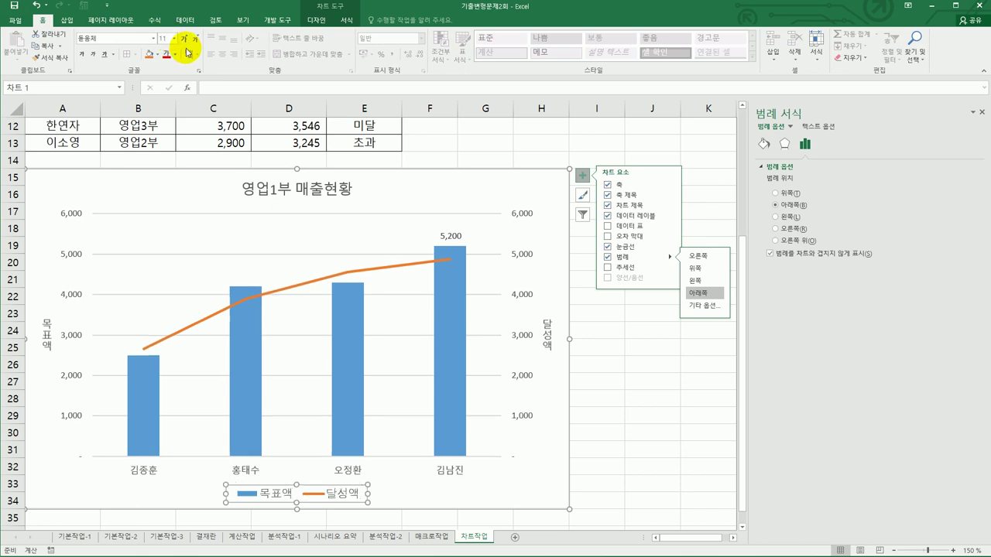
{"action": "left_click", "coordinate": [92, 57]}
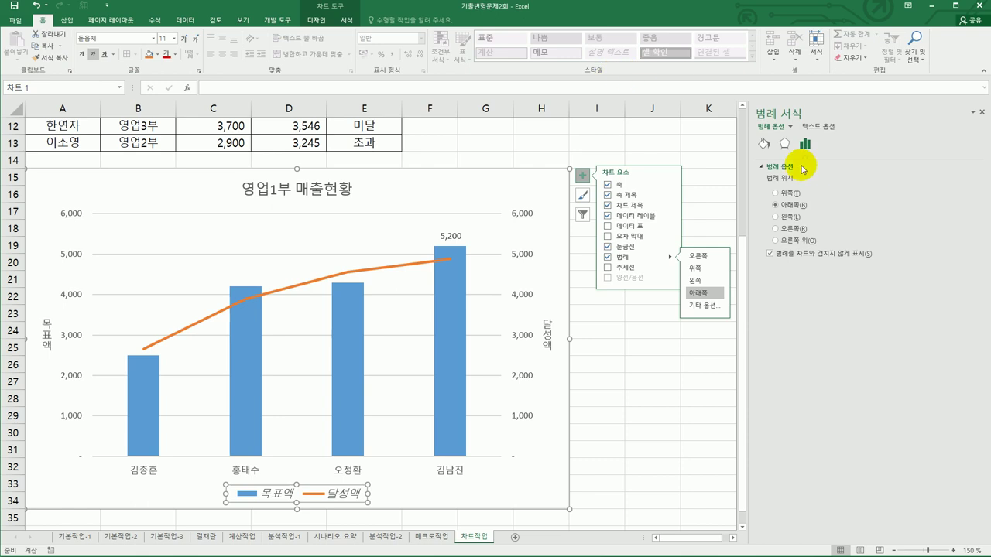
Give the legend the first outer (바깥쪽) shadow preset and a solid white fill (단색 채우기).
{"action": "left_click", "coordinate": [785, 144]}
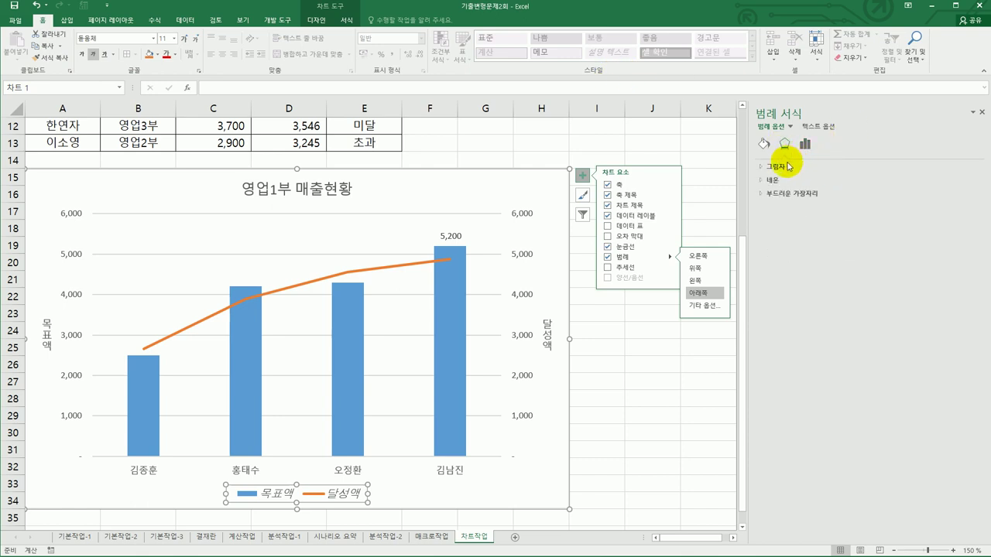
{"action": "left_click", "coordinate": [772, 166]}
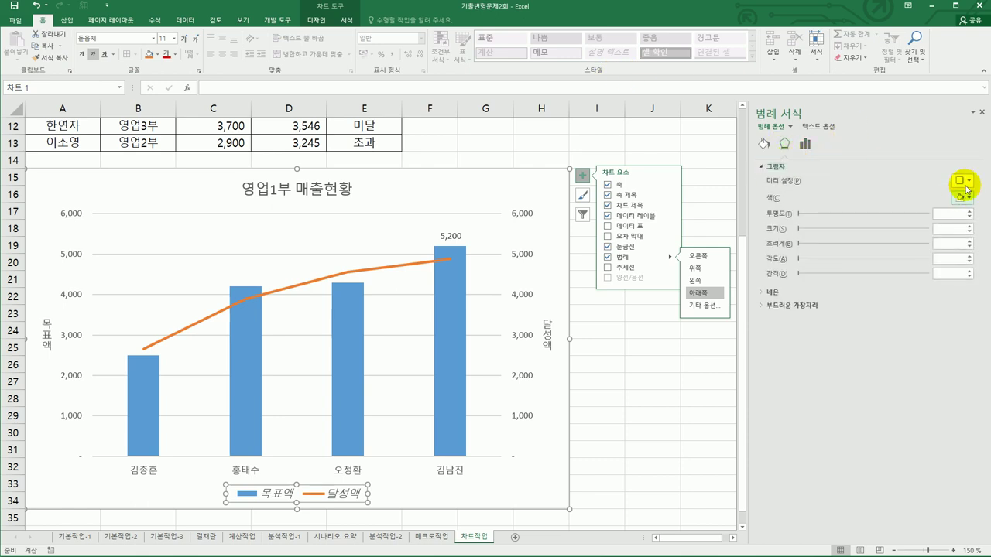
{"action": "left_click", "coordinate": [968, 183]}
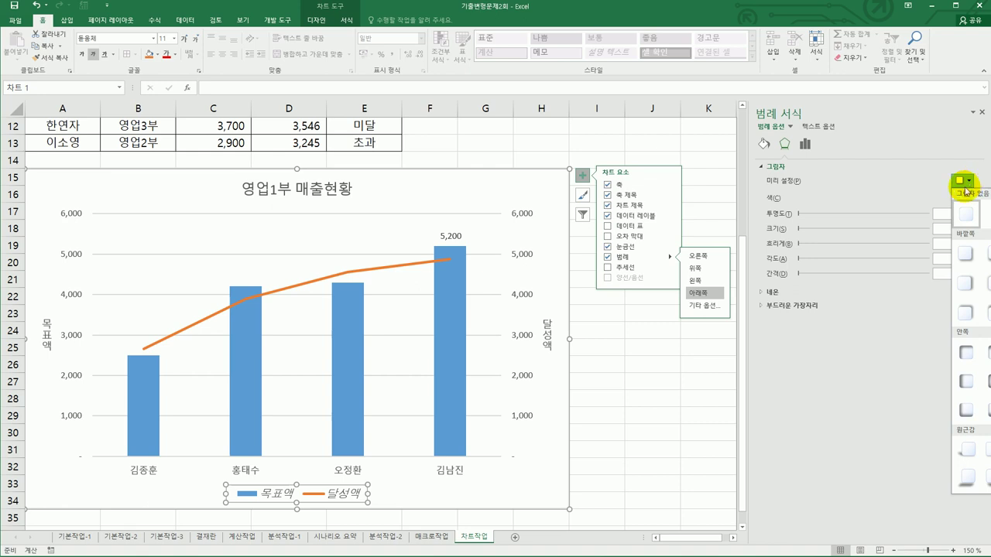
{"action": "left_click", "coordinate": [964, 254]}
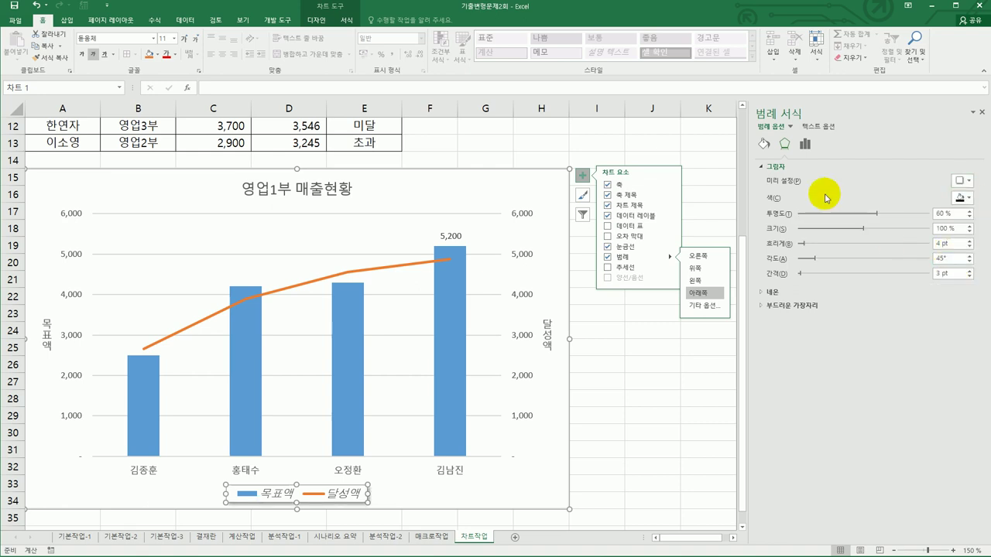
{"action": "left_click", "coordinate": [766, 144]}
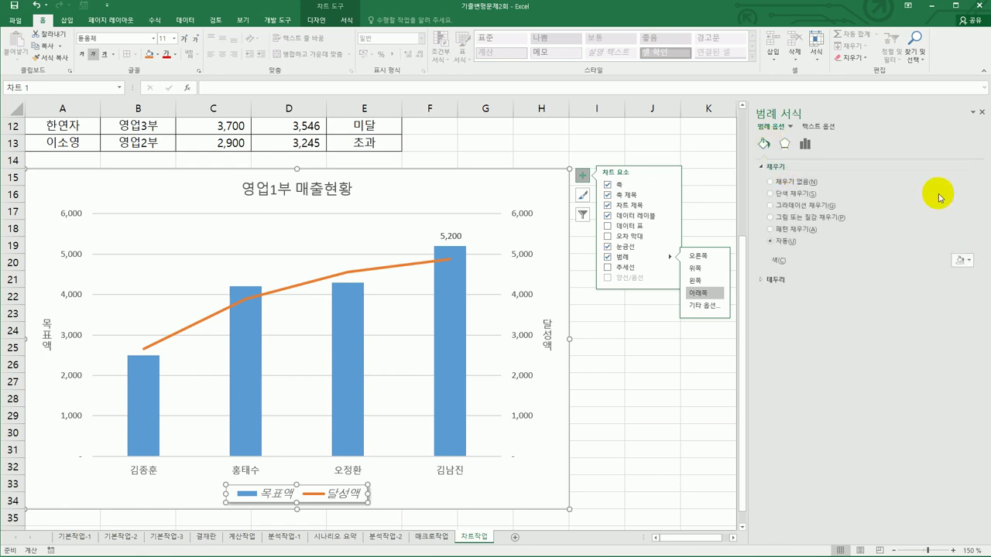
{"action": "left_click", "coordinate": [966, 262]}
{"action": "left_click", "coordinate": [961, 285]}
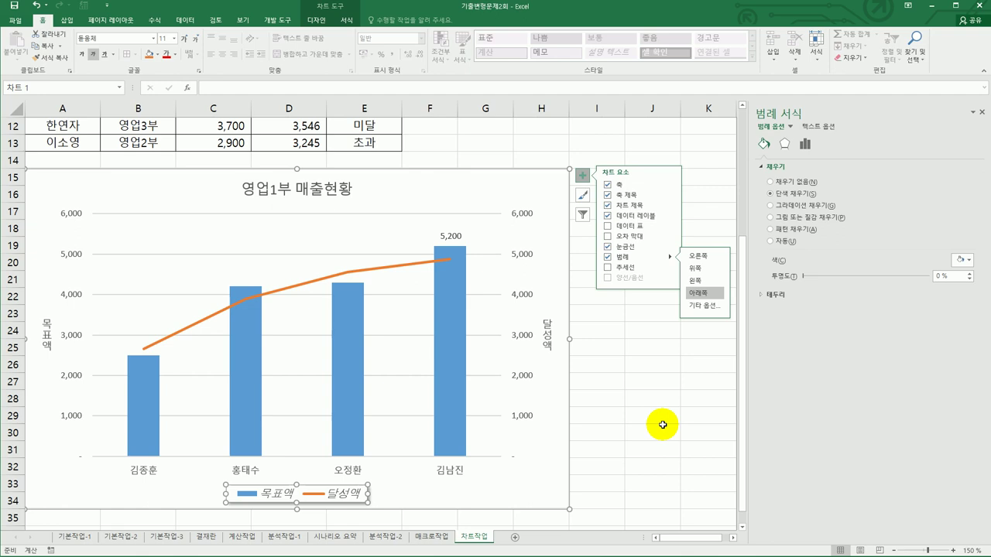
Give the chart area rounded border corners (둥근 모서리) and the first outer (바깥쪽) shadow preset.
{"action": "left_click", "coordinate": [526, 194]}
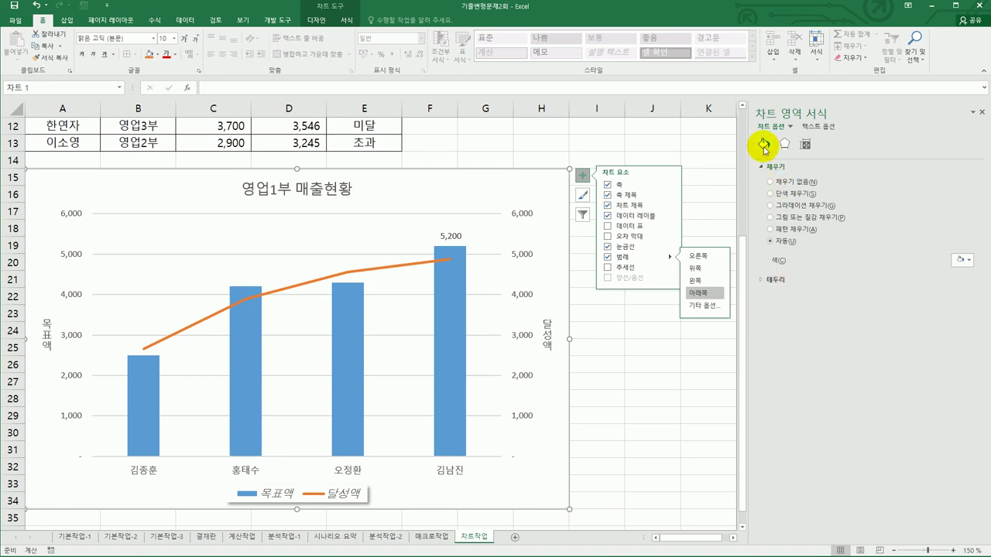
{"action": "left_click", "coordinate": [777, 279]}
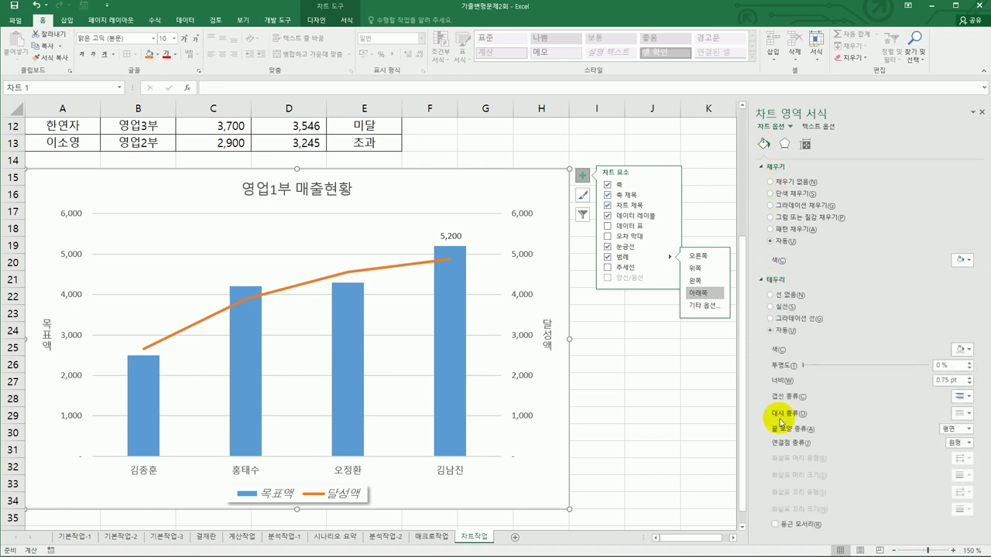
{"action": "left_click", "coordinate": [788, 526]}
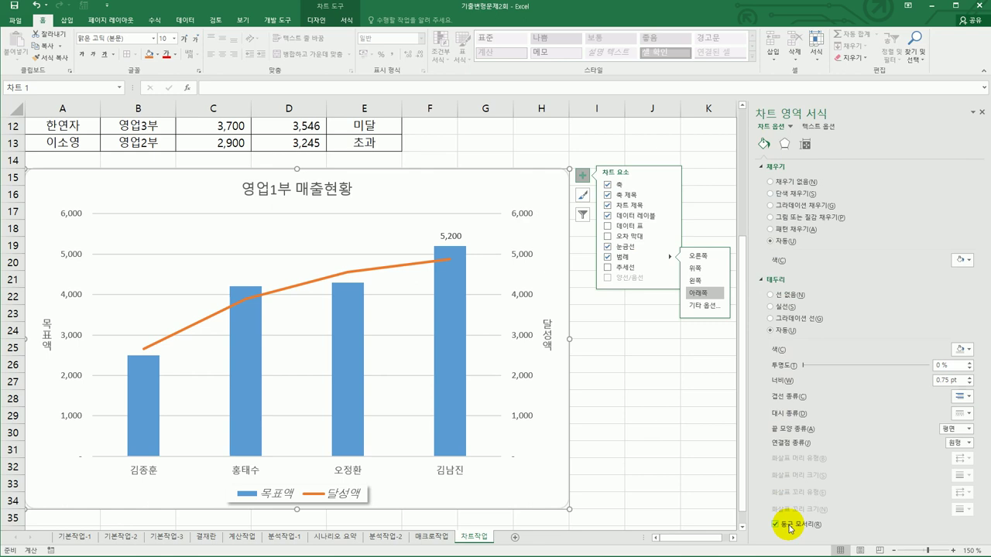
{"action": "left_click", "coordinate": [784, 144]}
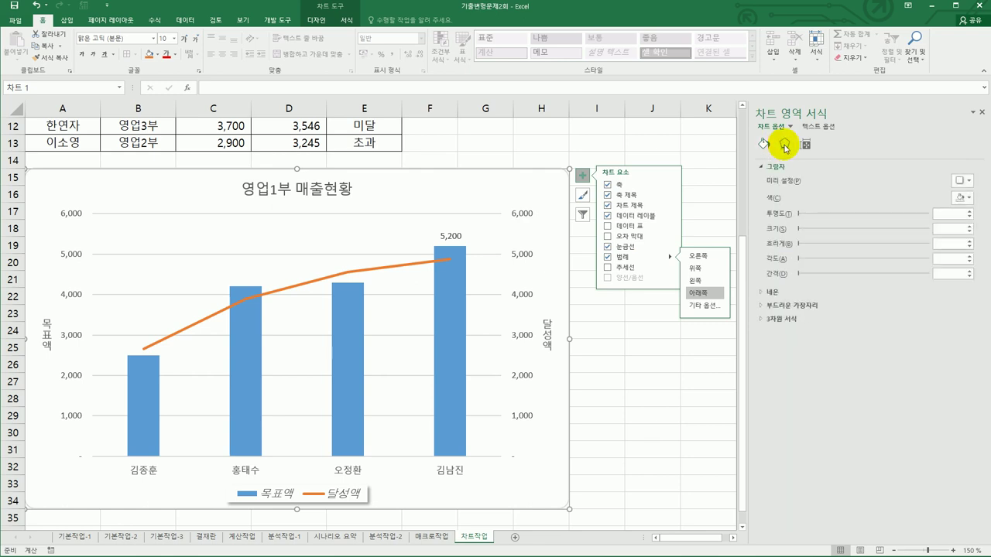
{"action": "left_click", "coordinate": [968, 183]}
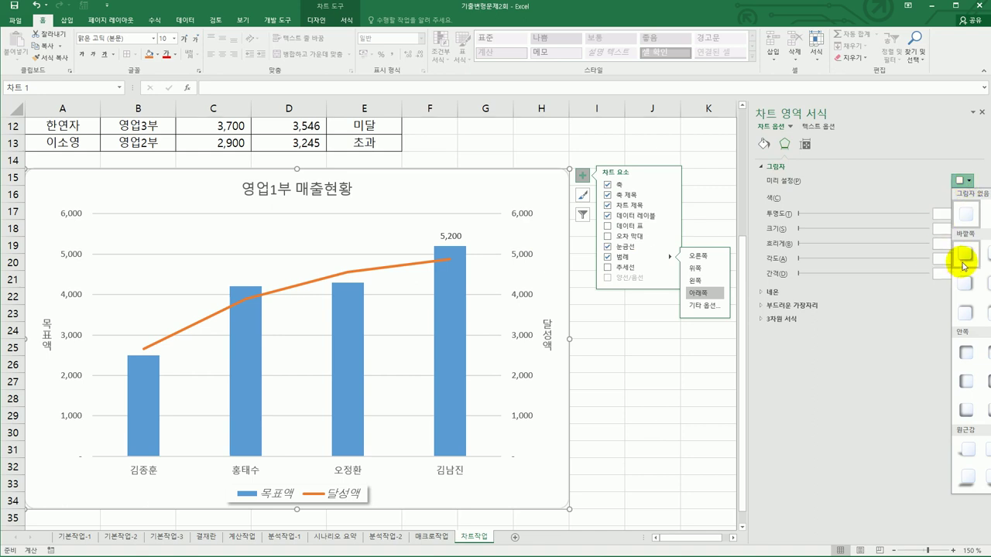
{"action": "left_click", "coordinate": [964, 266]}
{"action": "left_click", "coordinate": [683, 469]}
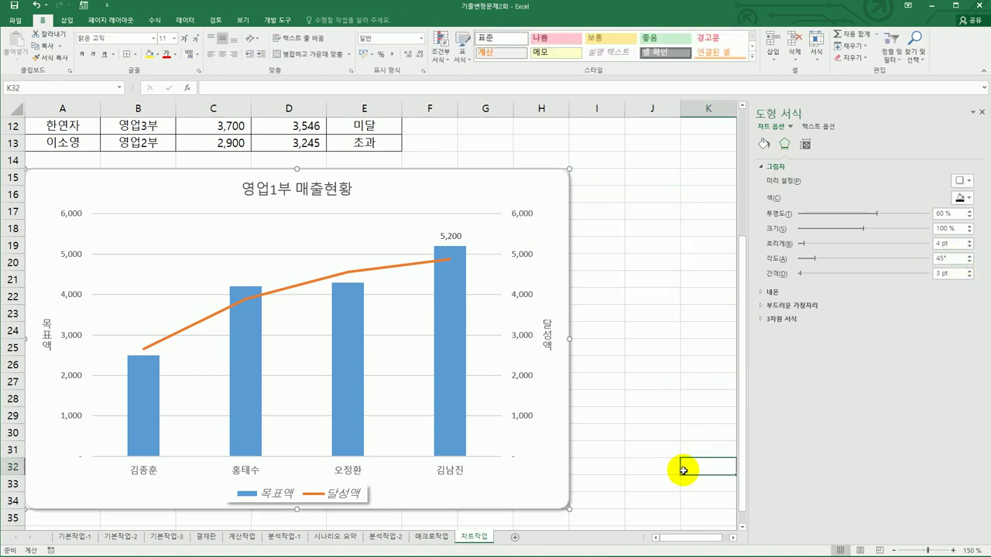